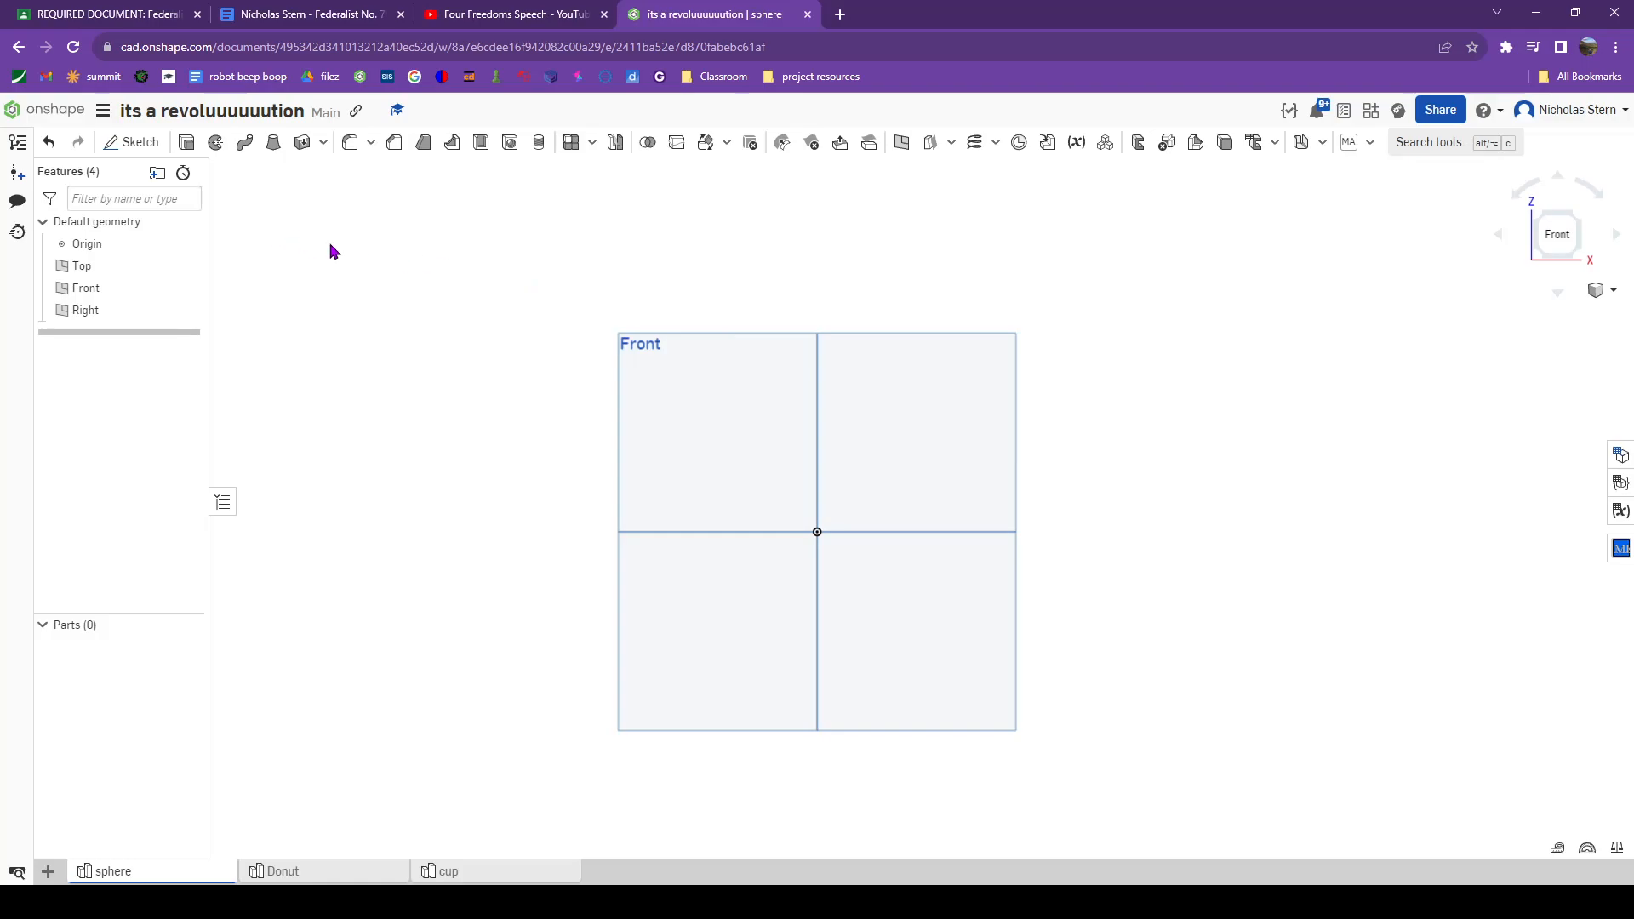
Step: Start a sketch on the Front plane and draw a circle centred on the origin
{"action": "left_click", "coordinate": [139, 146]}
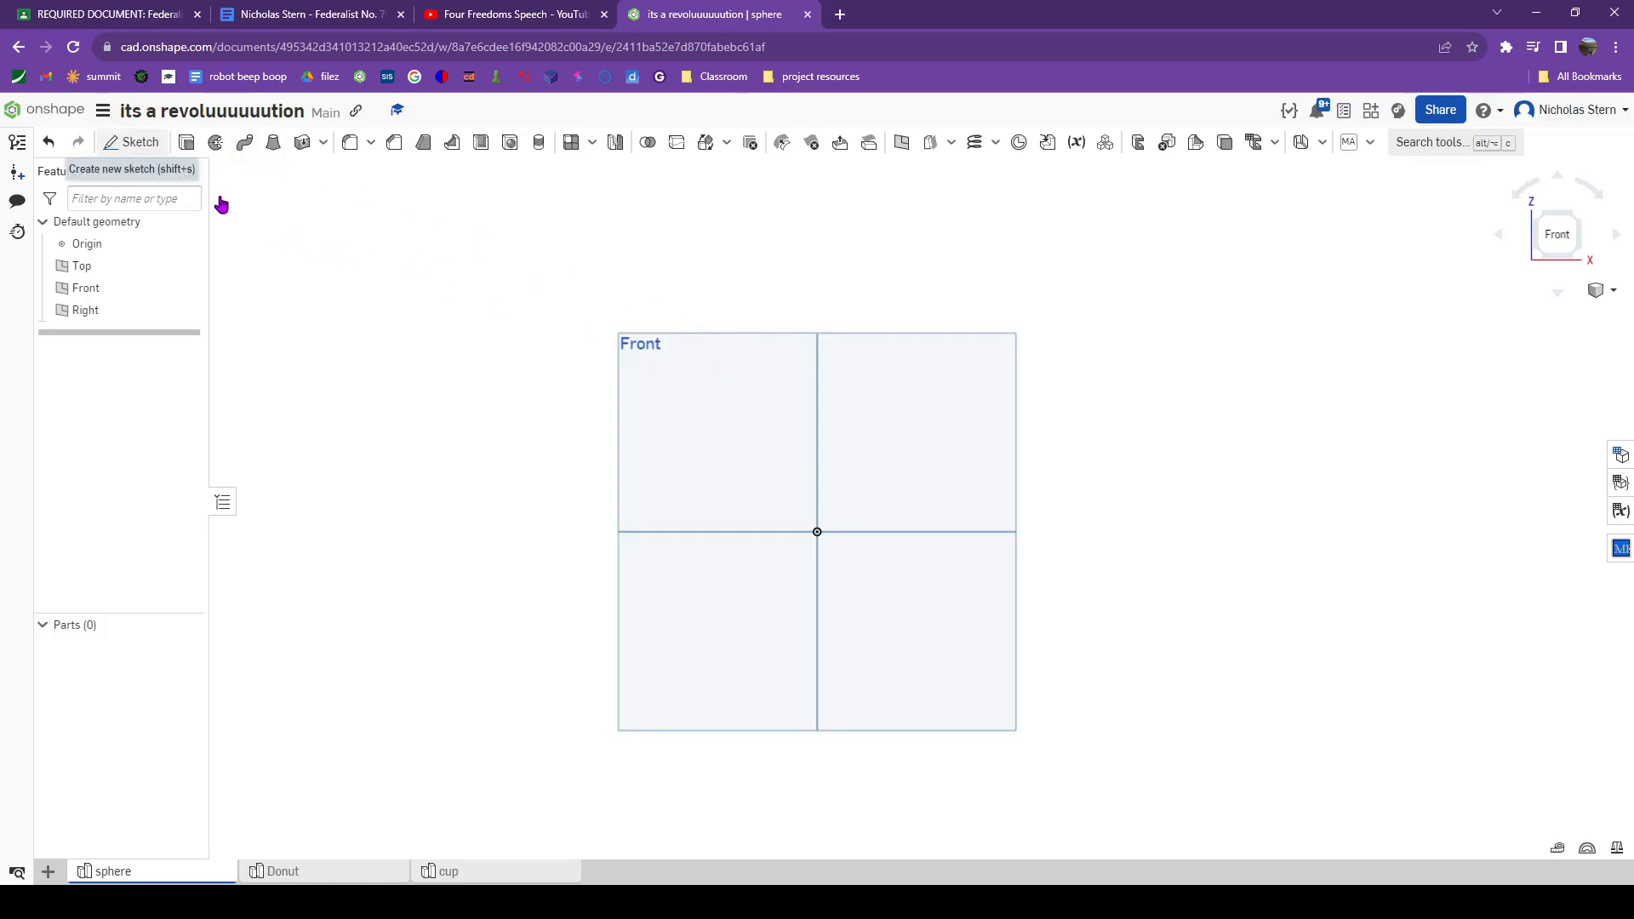
{"action": "left_click", "coordinate": [720, 447]}
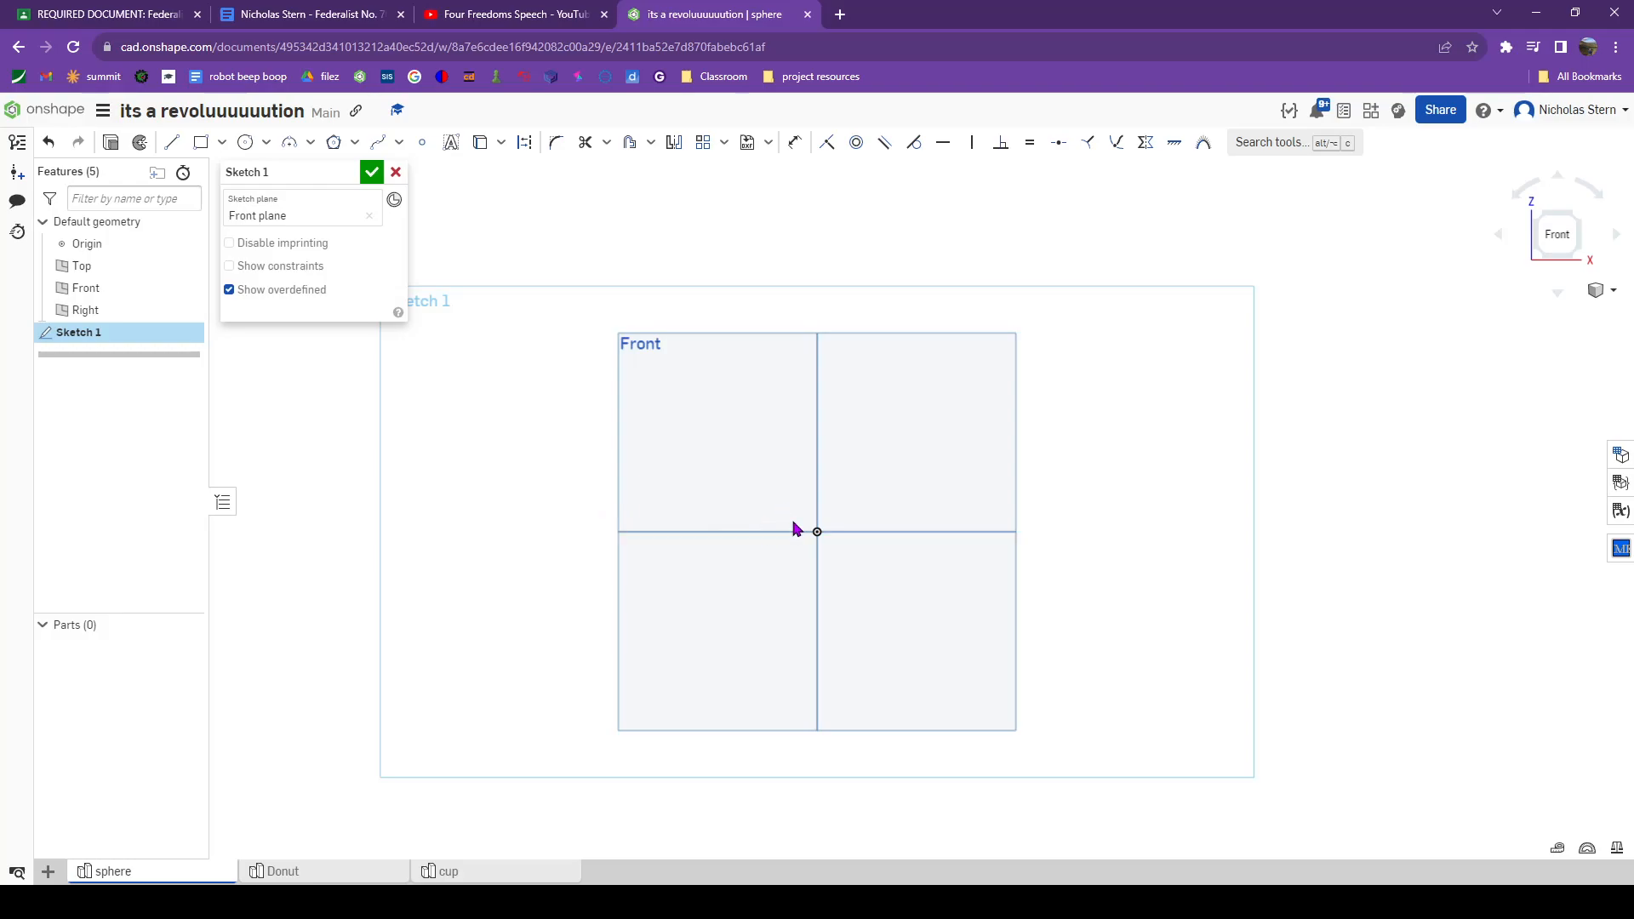
{"action": "key", "text": "c"}
{"action": "left_click", "coordinate": [816, 531]}
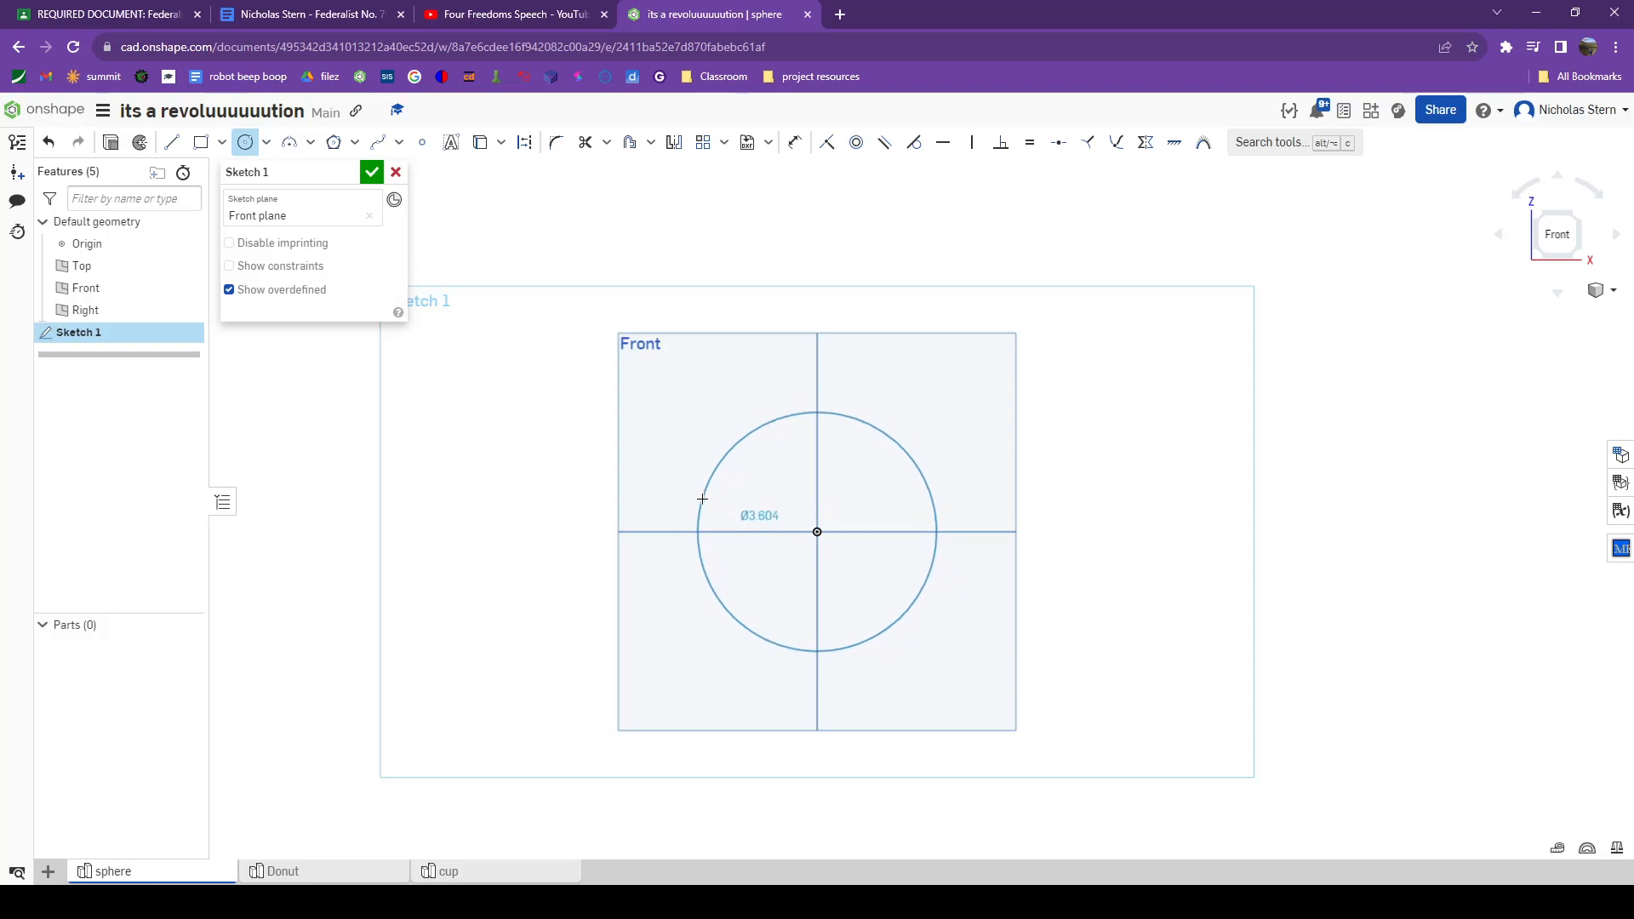
{"action": "left_click", "coordinate": [688, 502]}
Step: Draw a vertical line across the circle's full diameter through the origin and finish the sketch
{"action": "key", "text": "l"}
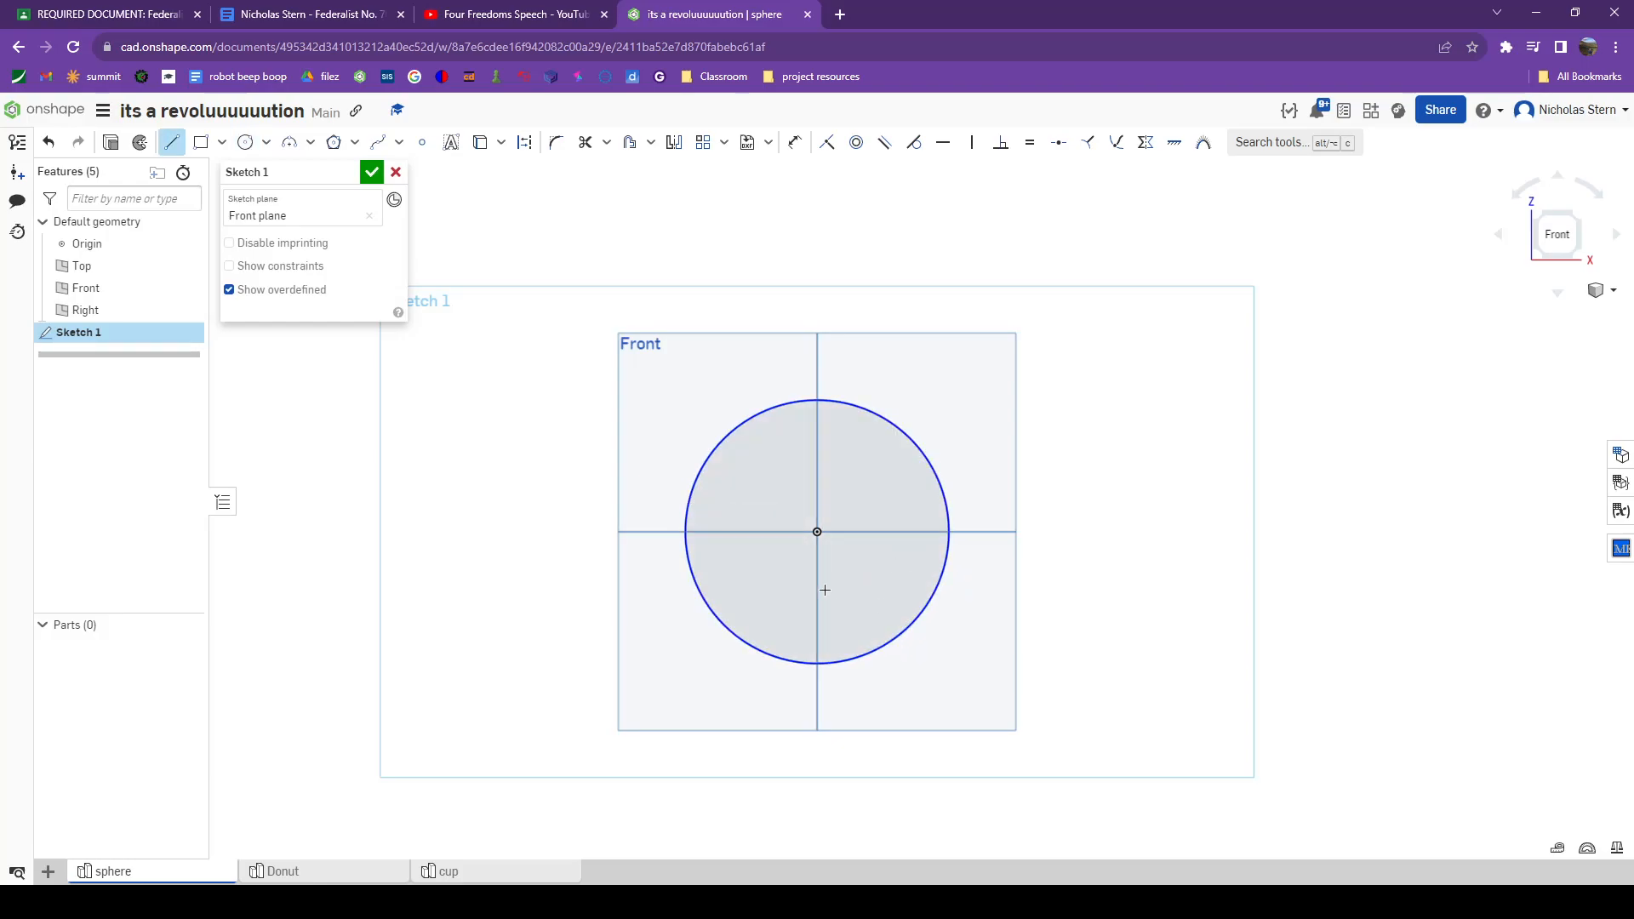
{"action": "left_click", "coordinate": [820, 667]}
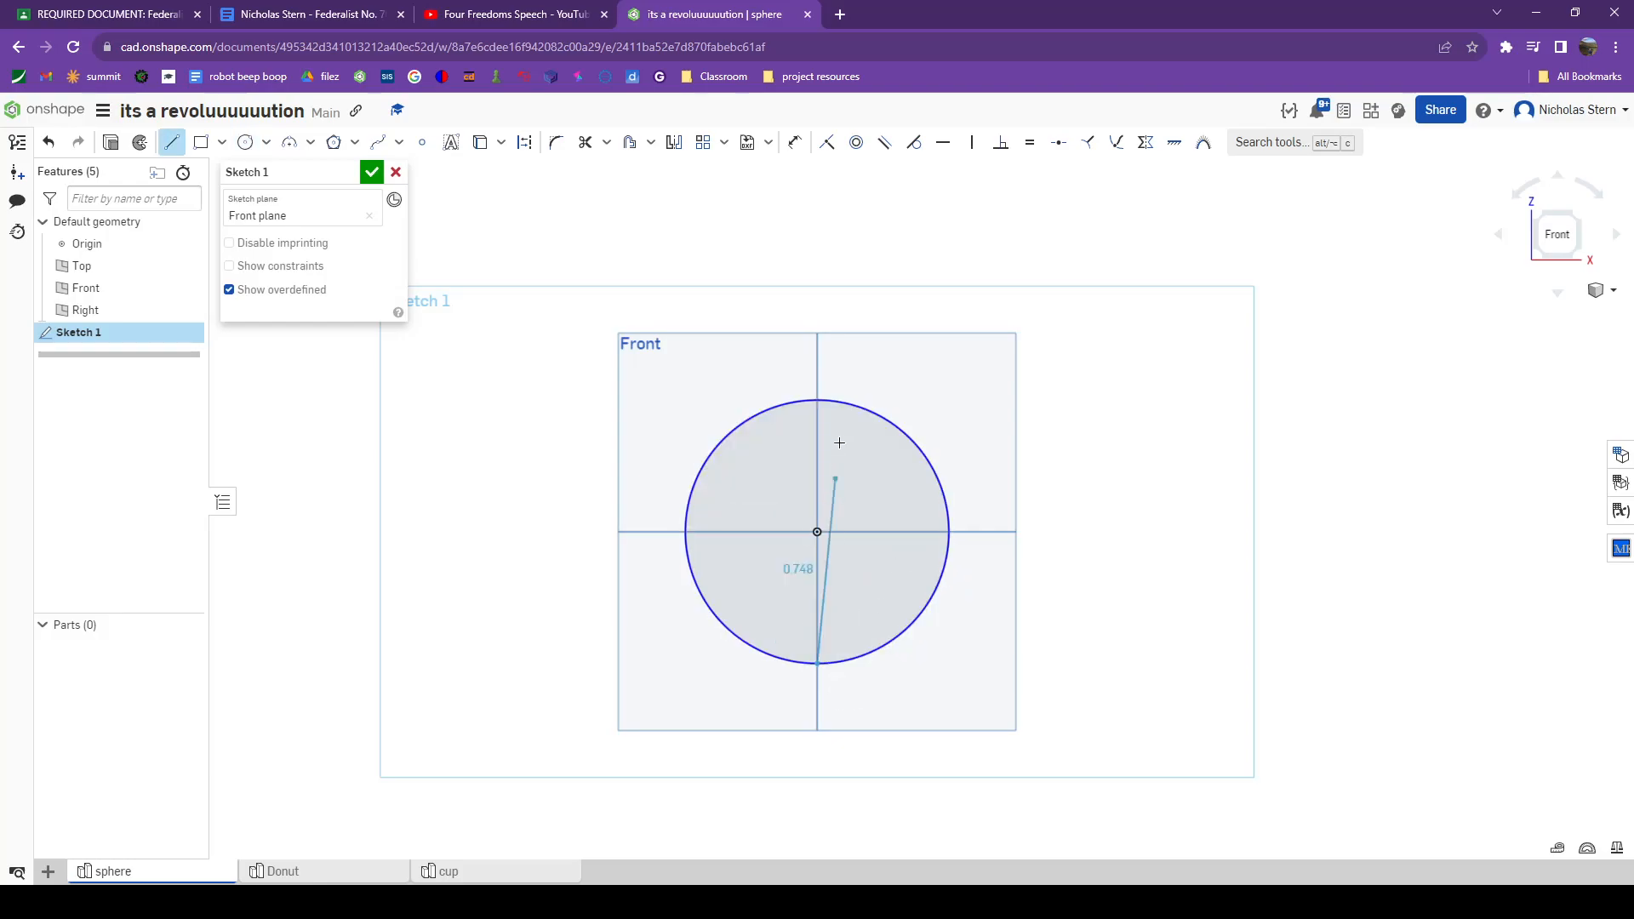
{"action": "left_click", "coordinate": [817, 404]}
{"action": "key", "text": "Escape"}
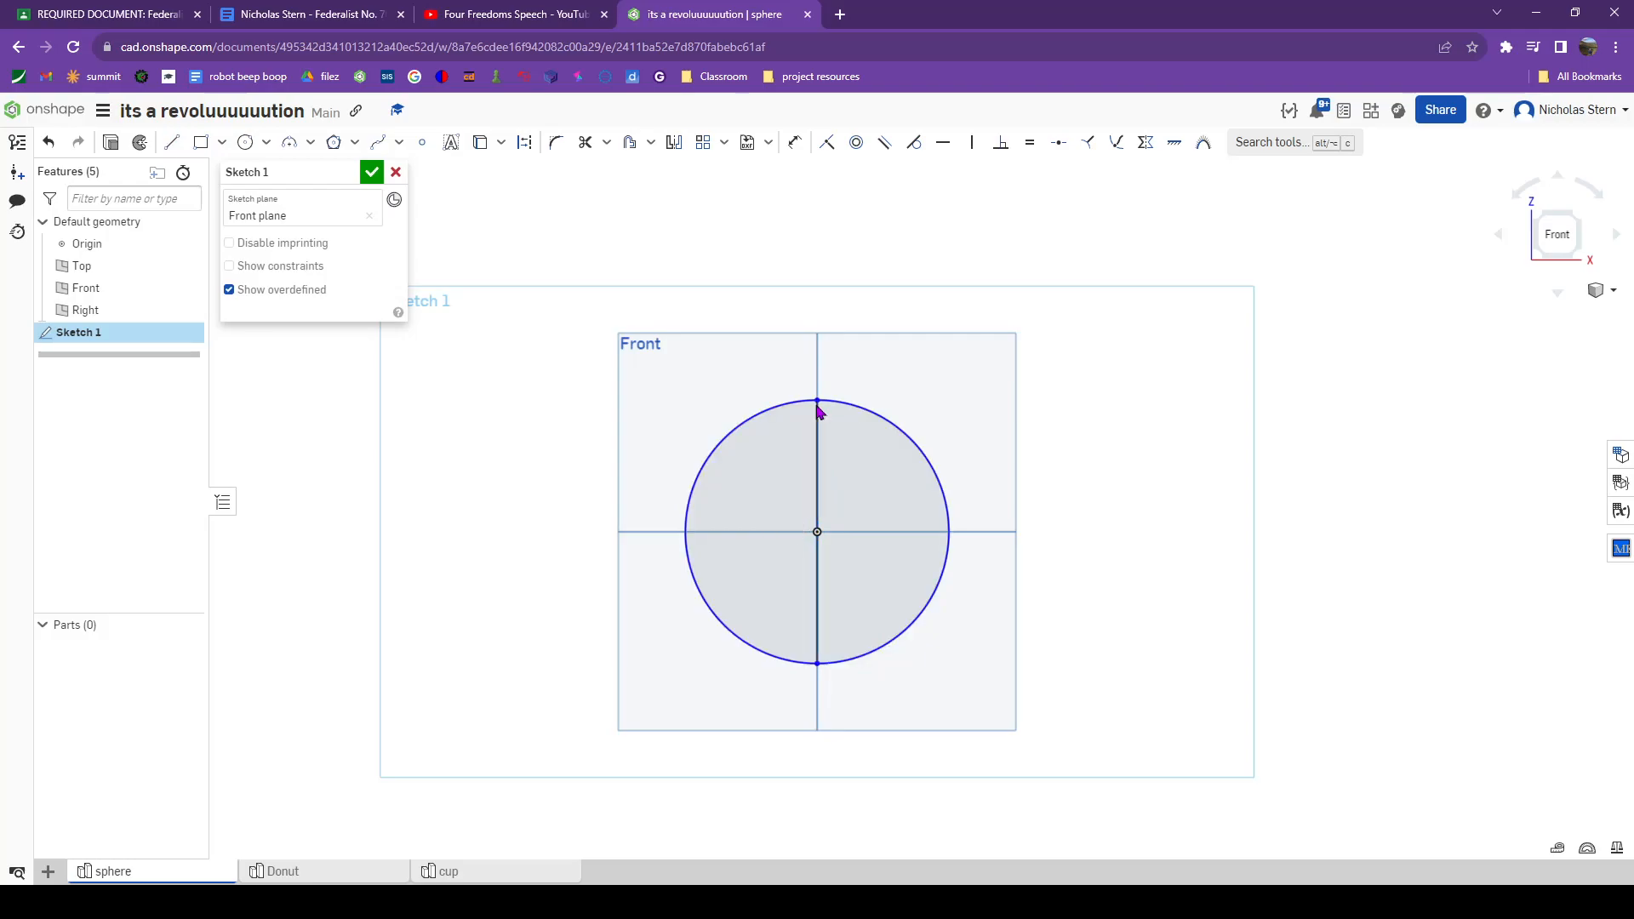
{"action": "left_click", "coordinate": [372, 172]}
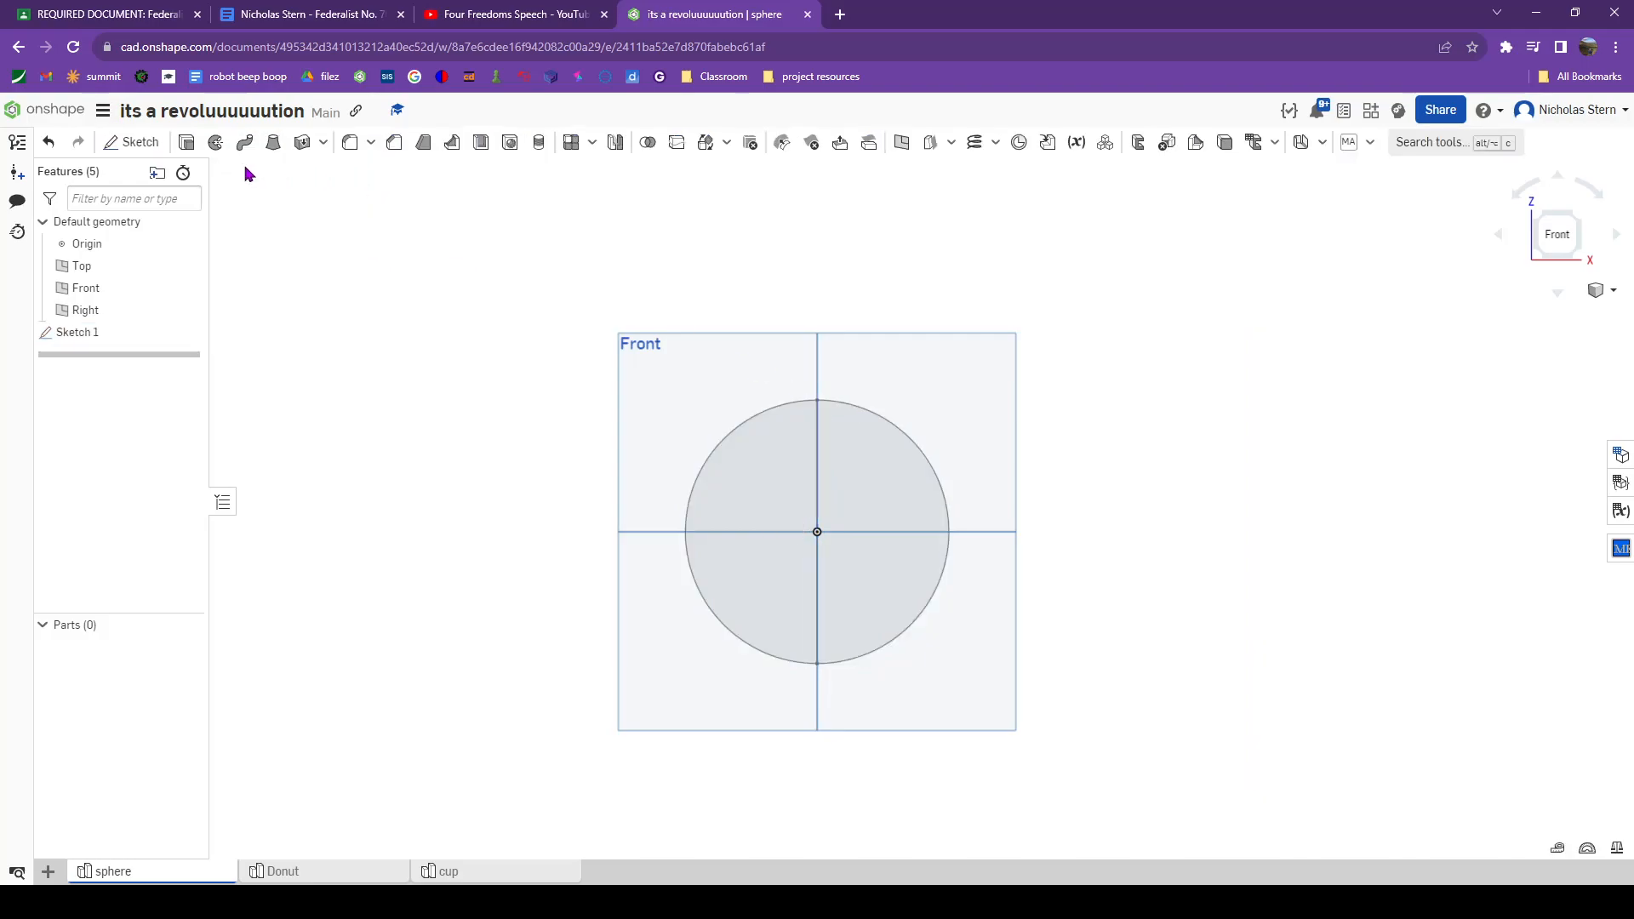
Step: Revolve one half of the circle as a new solid around the vertical diameter line with a full revolution
{"action": "left_click", "coordinate": [217, 144]}
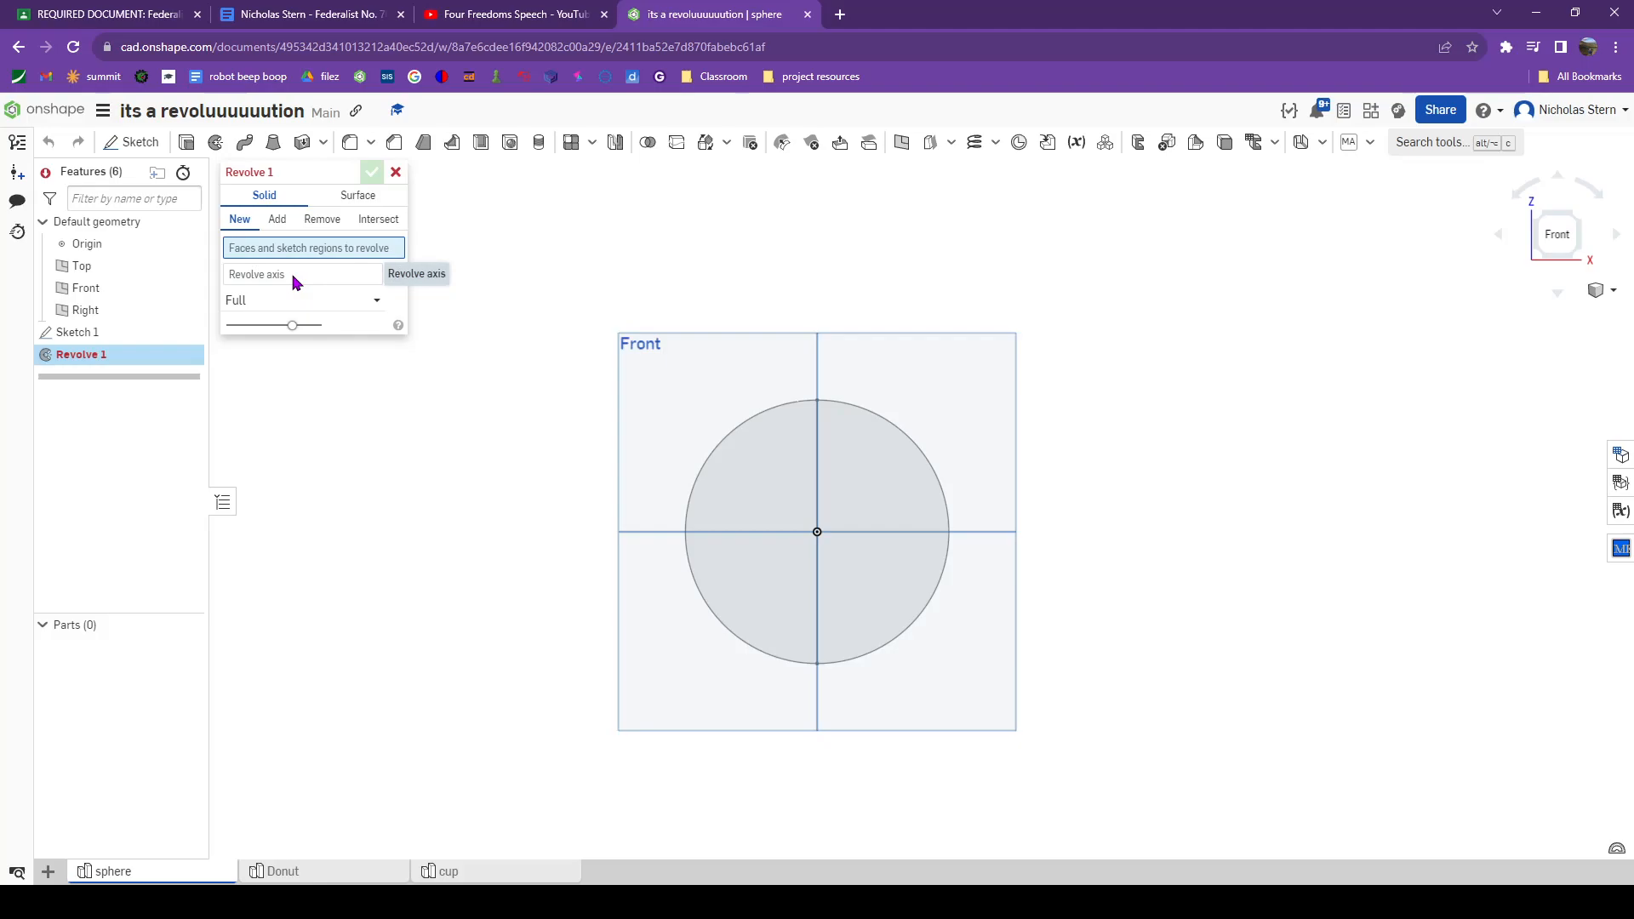
{"action": "left_click", "coordinate": [356, 196]}
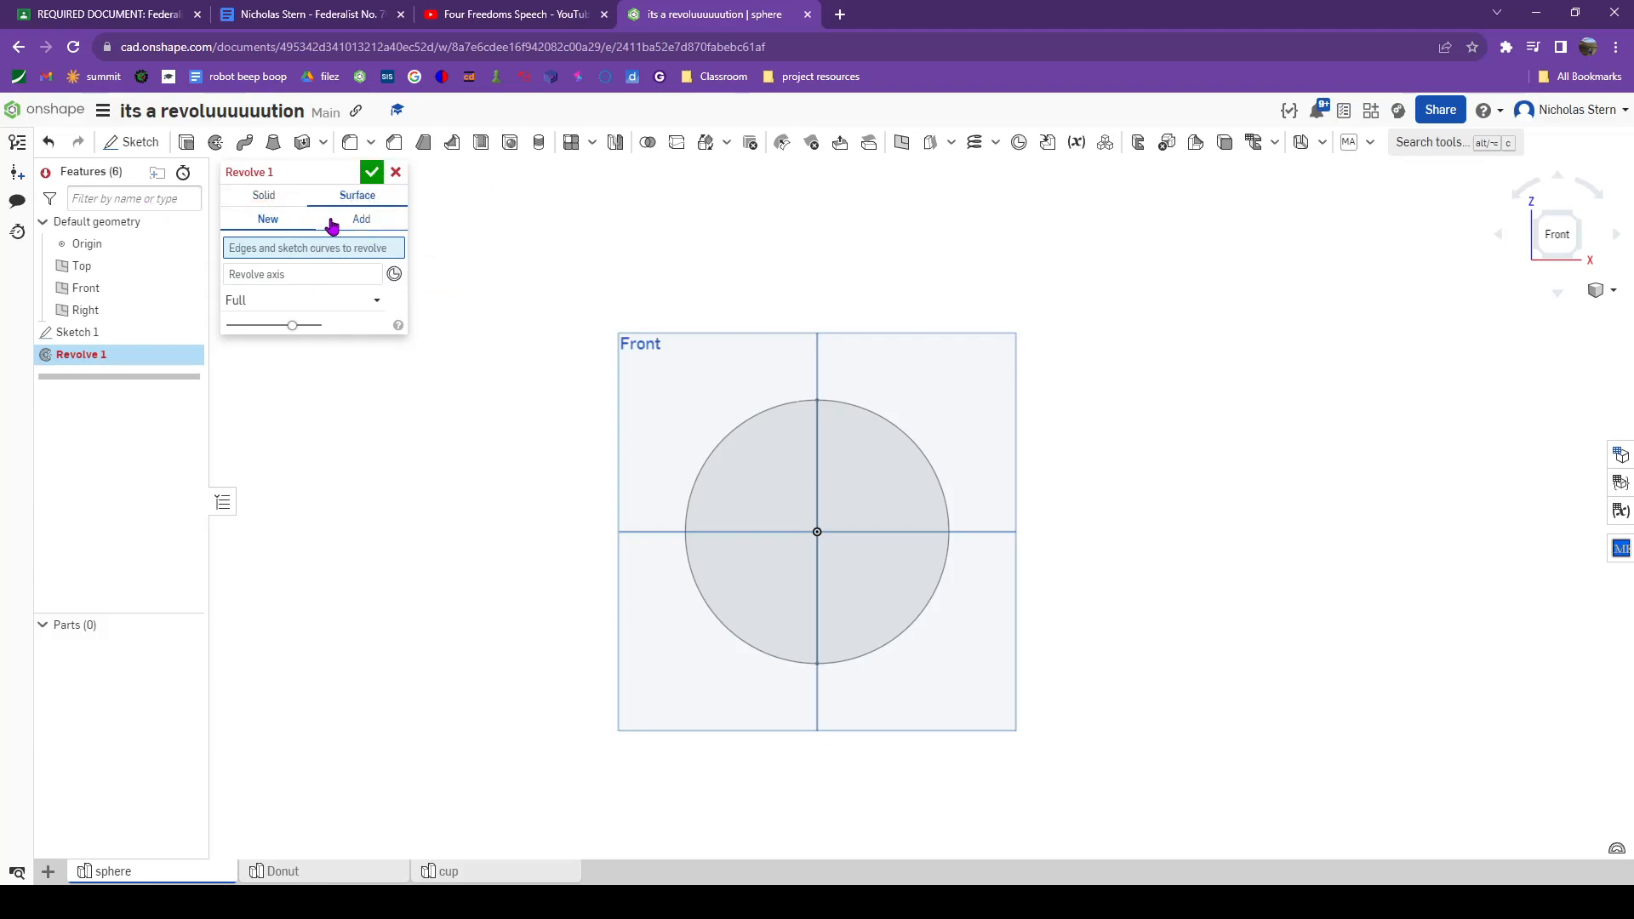
{"action": "left_click", "coordinate": [264, 198]}
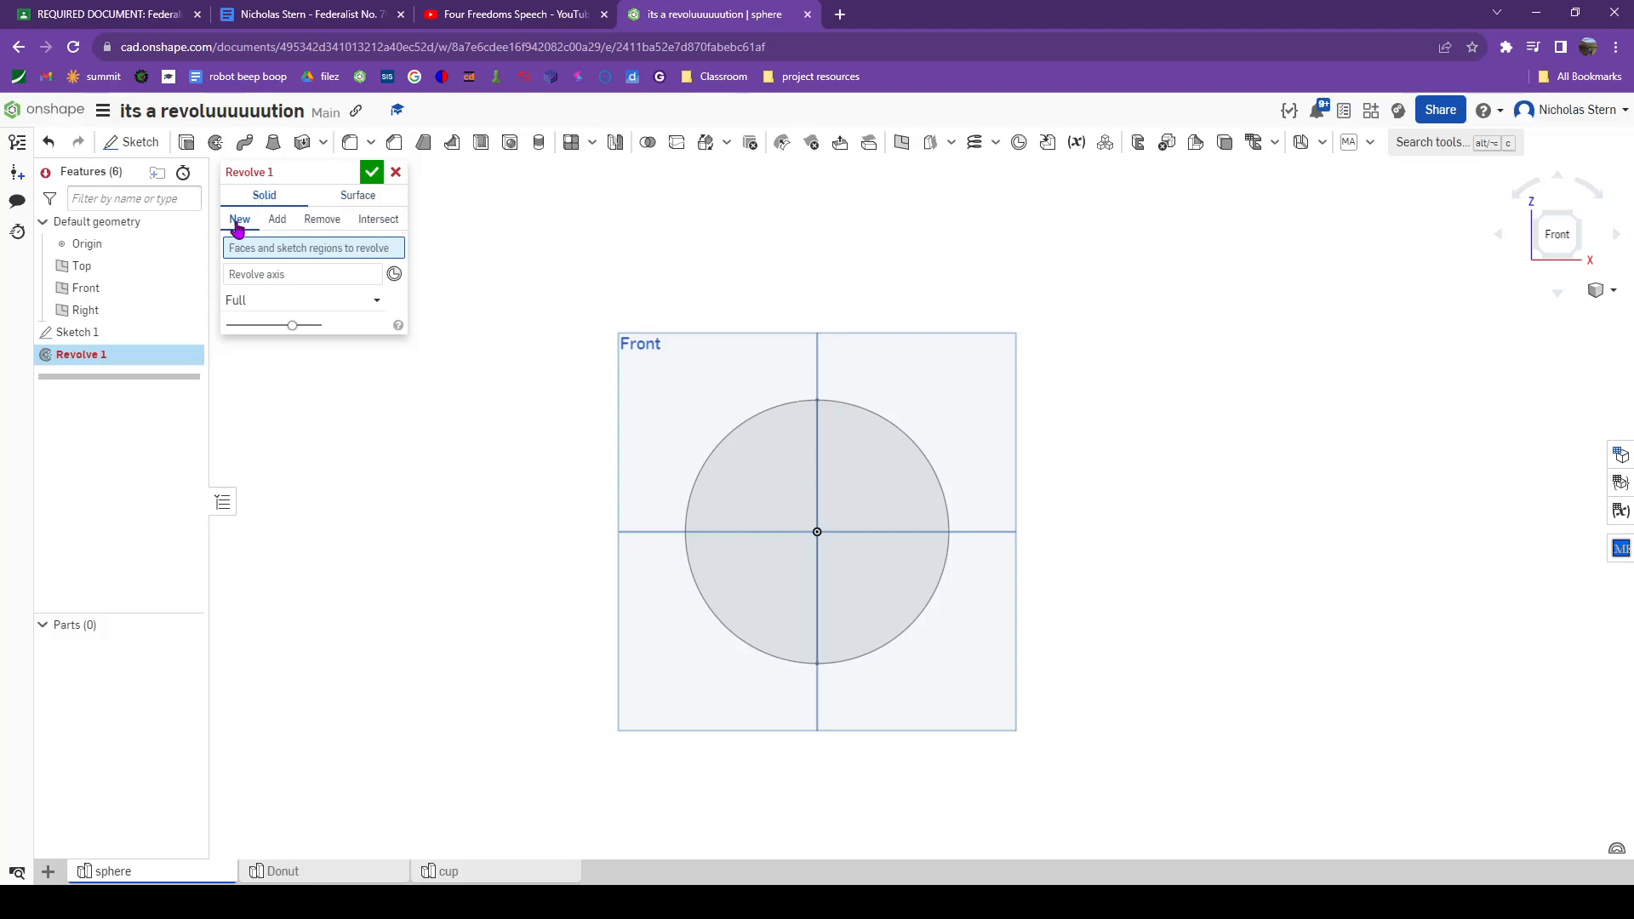
{"action": "left_click", "coordinate": [752, 579]}
{"action": "mouse_move", "coordinate": [661, 367]}
{"action": "right_mouse_down"}
{"action": "mouse_move", "coordinate": [606, 391]}
{"action": "mouse_move", "coordinate": [644, 372]}
{"action": "right_mouse_up"}
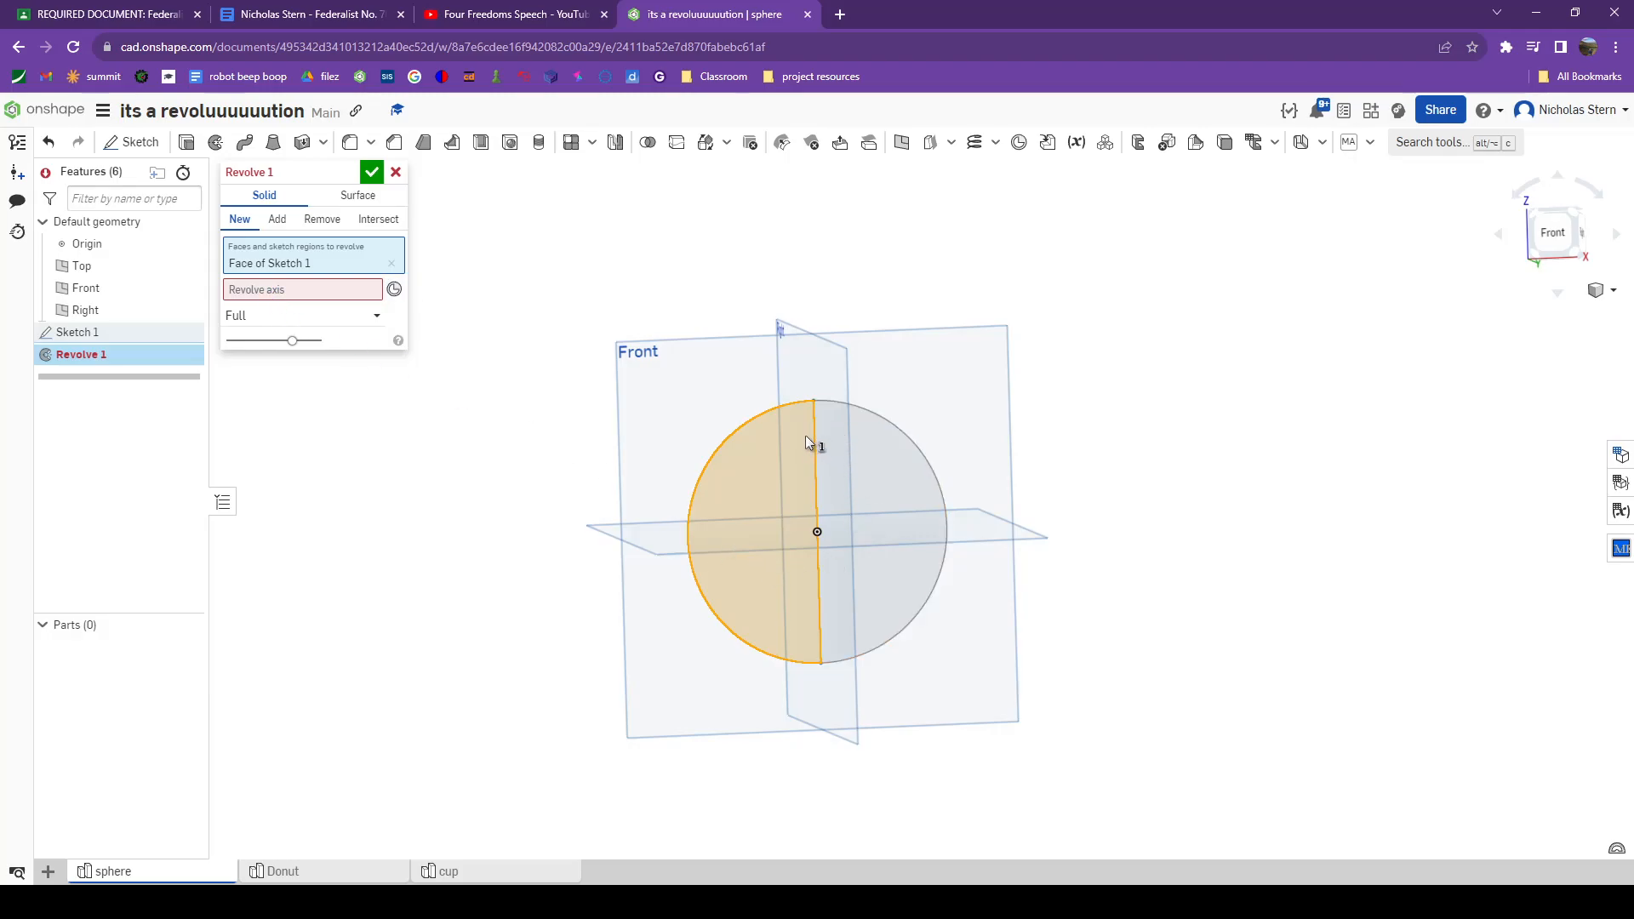
{"action": "left_click", "coordinate": [290, 294]}
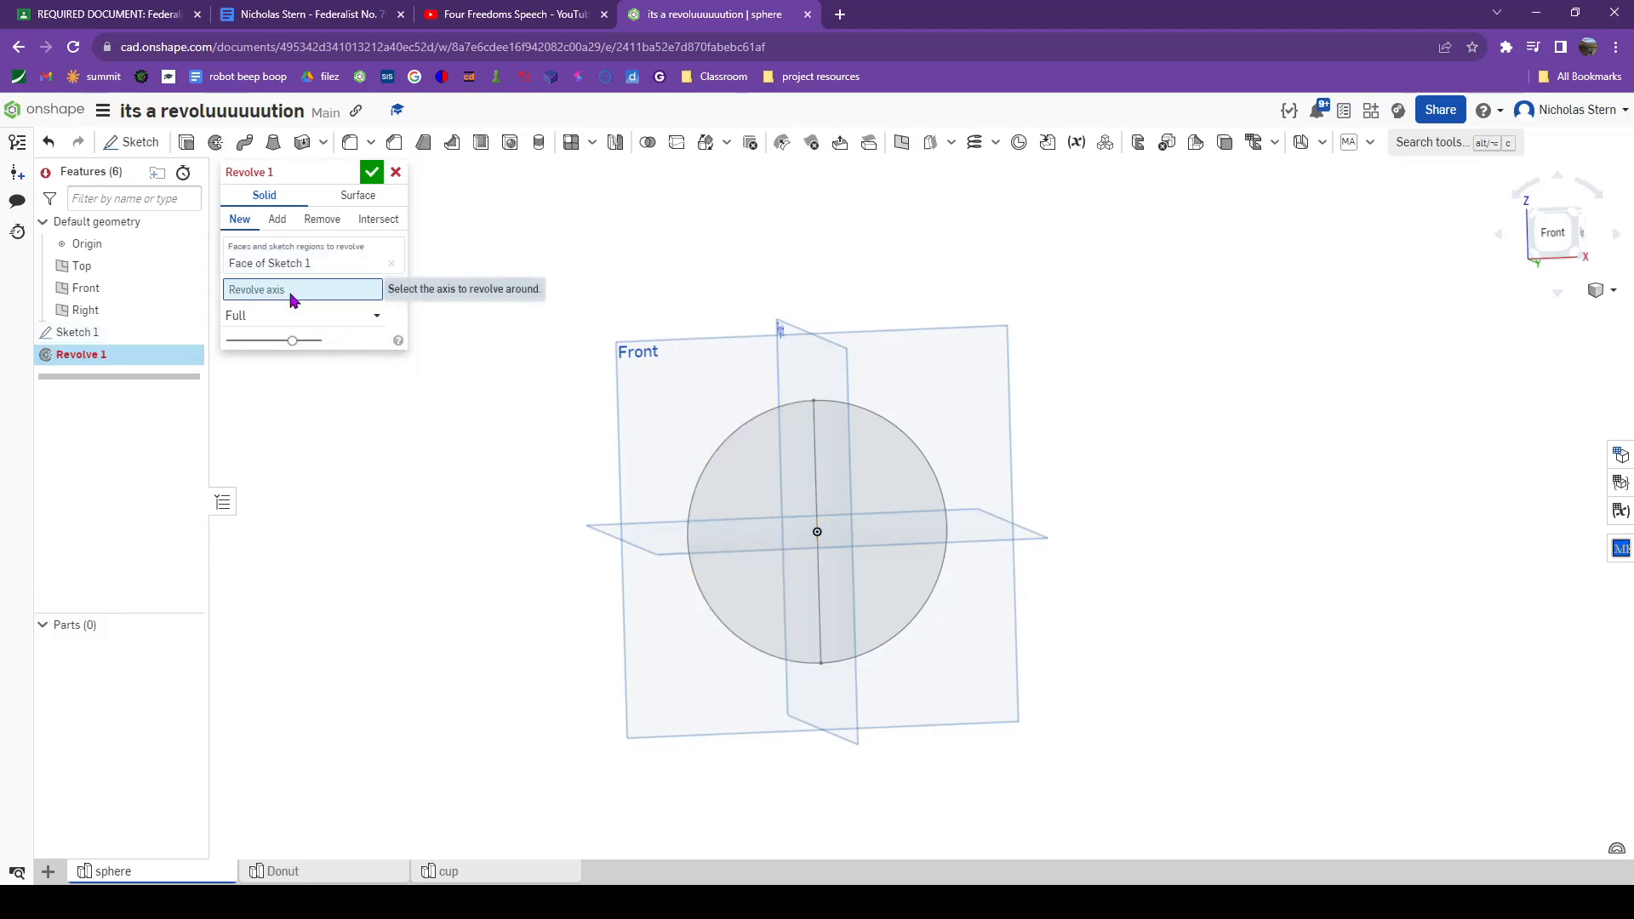
{"action": "left_click", "coordinate": [815, 469]}
{"action": "mouse_move", "coordinate": [816, 468]}
{"action": "right_mouse_down"}
{"action": "mouse_move", "coordinate": [693, 555]}
{"action": "mouse_move", "coordinate": [774, 579]}
{"action": "right_mouse_up"}
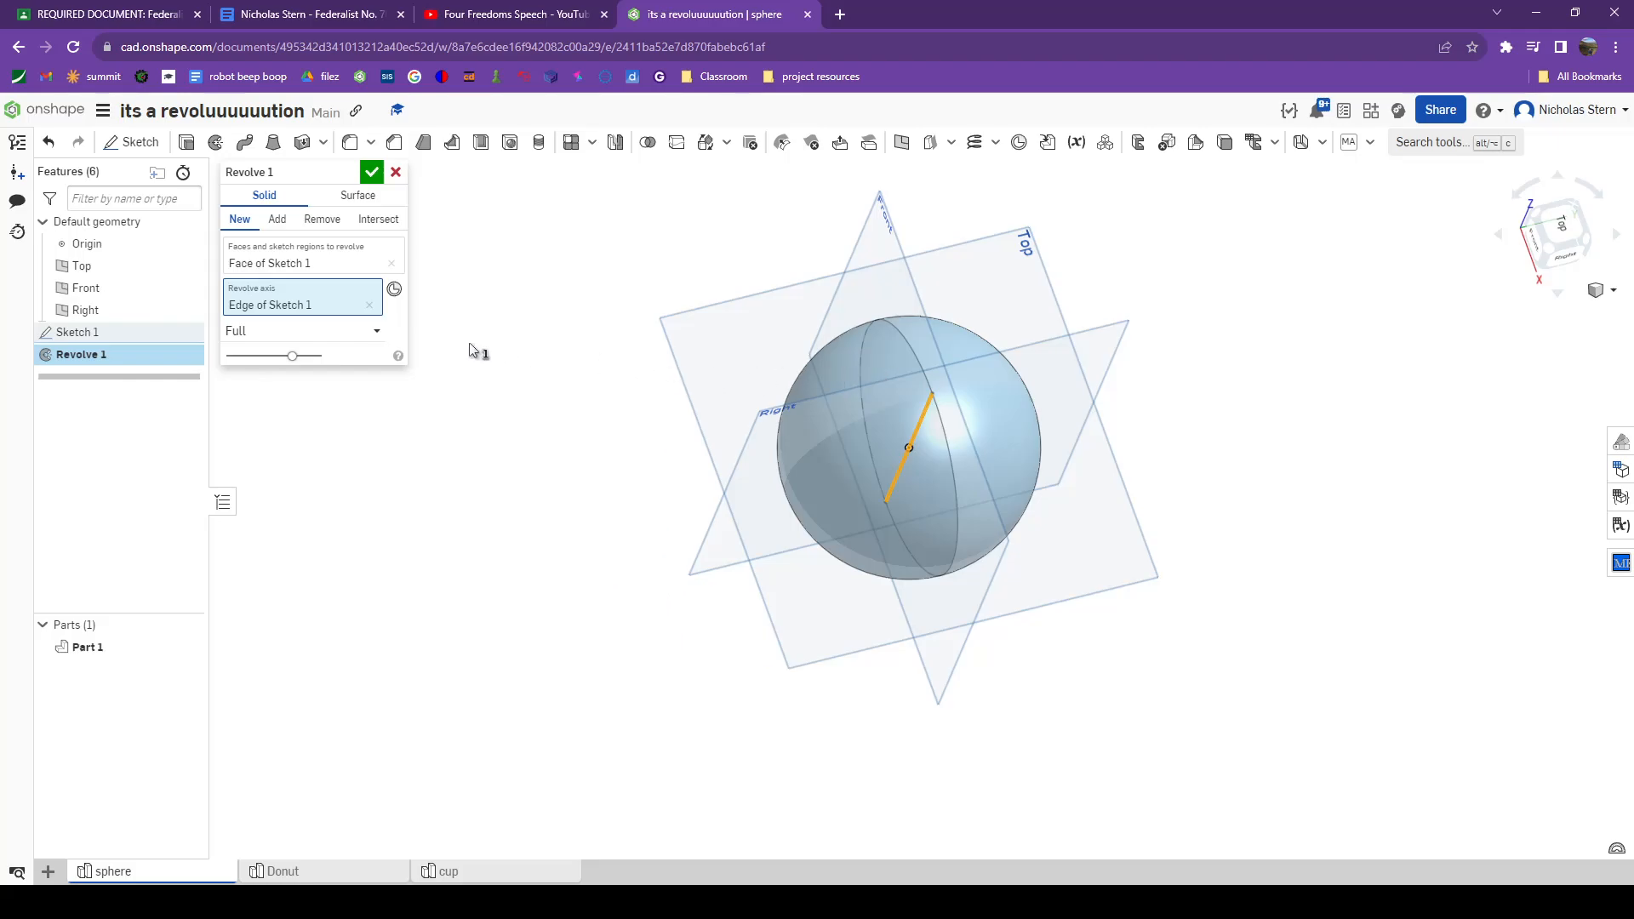
Step: Try a one-direction extent for the revolve and pull its angle out to 125 deg
{"action": "left_click", "coordinate": [283, 341]}
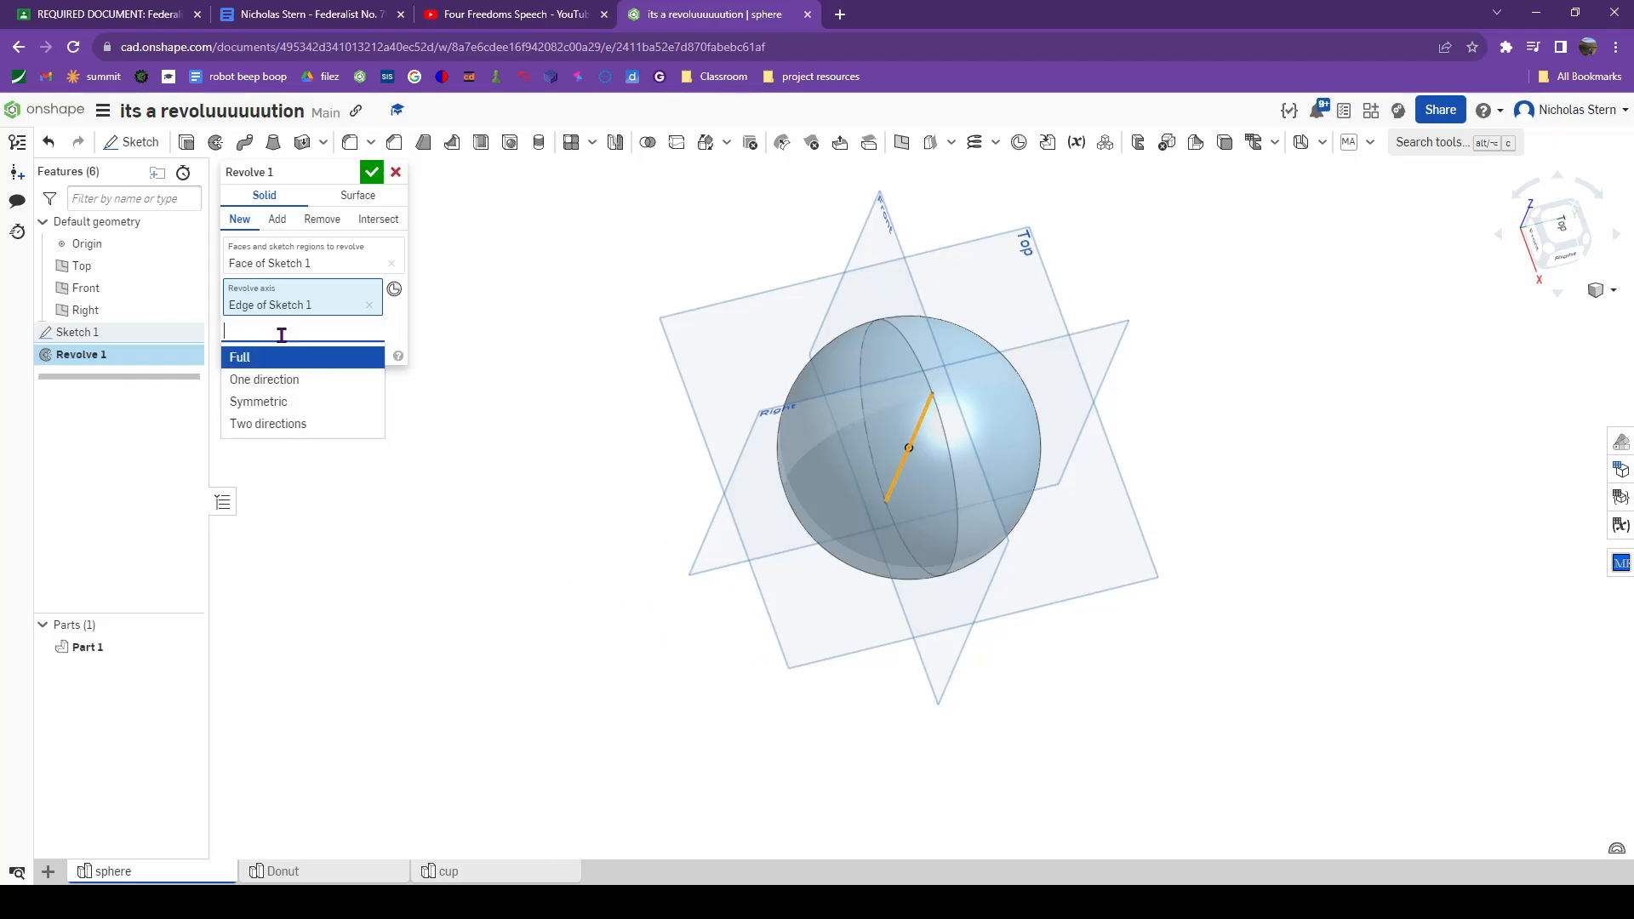
{"action": "left_click", "coordinate": [288, 379]}
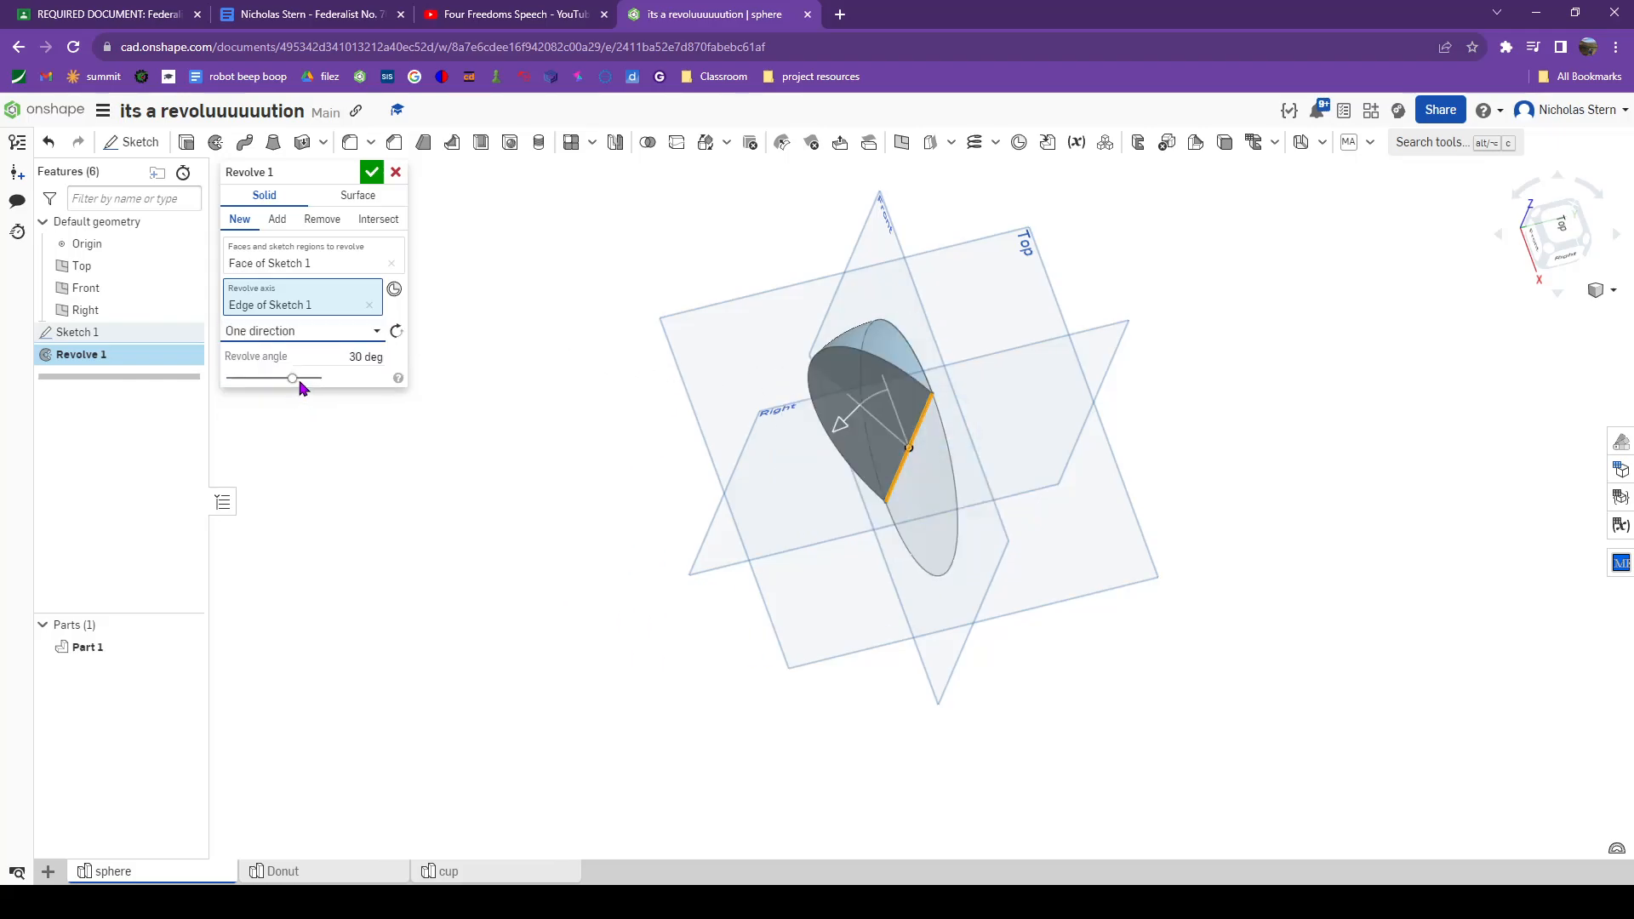
{"action": "mouse_move", "coordinate": [997, 366]}
{"action": "right_mouse_down"}
{"action": "mouse_move", "coordinate": [952, 371]}
{"action": "mouse_move", "coordinate": [1015, 350]}
{"action": "right_mouse_up"}
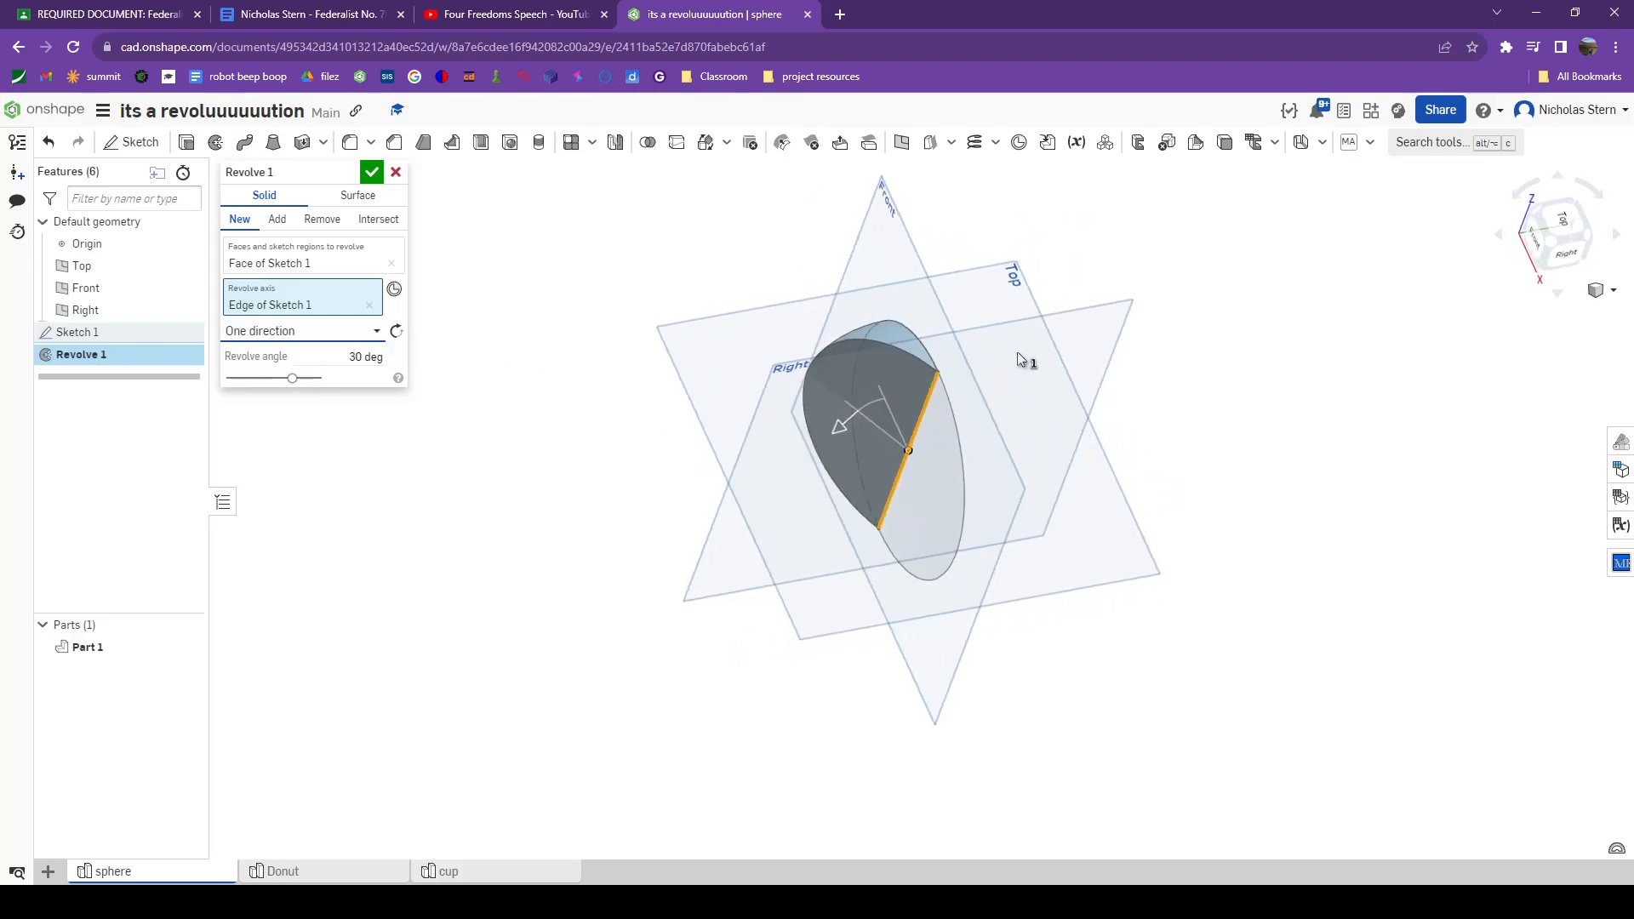
{"action": "scroll", "coordinate": [865, 382], "scroll_direction": "up", "scroll_amount": 5}
{"action": "mouse_move", "coordinate": [849, 397]}
{"action": "right_mouse_down"}
{"action": "mouse_move", "coordinate": [923, 397]}
{"action": "mouse_move", "coordinate": [877, 381]}
{"action": "right_mouse_up"}
{"action": "scroll", "coordinate": [902, 359], "scroll_direction": "up", "scroll_amount": 5}
{"action": "scroll", "coordinate": [1024, 436], "scroll_direction": "down", "scroll_amount": 2}
{"action": "scroll", "coordinate": [1107, 490], "scroll_direction": "down", "scroll_amount": 4}
{"action": "right_click_drag", "start_coordinate": [1043, 477], "coordinate": [851, 503]}
{"action": "left_click_drag", "start_coordinate": [894, 493], "coordinate": [1178, 636]}
{"action": "right_click_drag", "start_coordinate": [1178, 636], "coordinate": [1176, 543]}
{"action": "scroll", "coordinate": [1086, 495], "scroll_direction": "down", "scroll_amount": 5}
{"action": "scroll", "coordinate": [1158, 617], "scroll_direction": "up", "scroll_amount": 3}
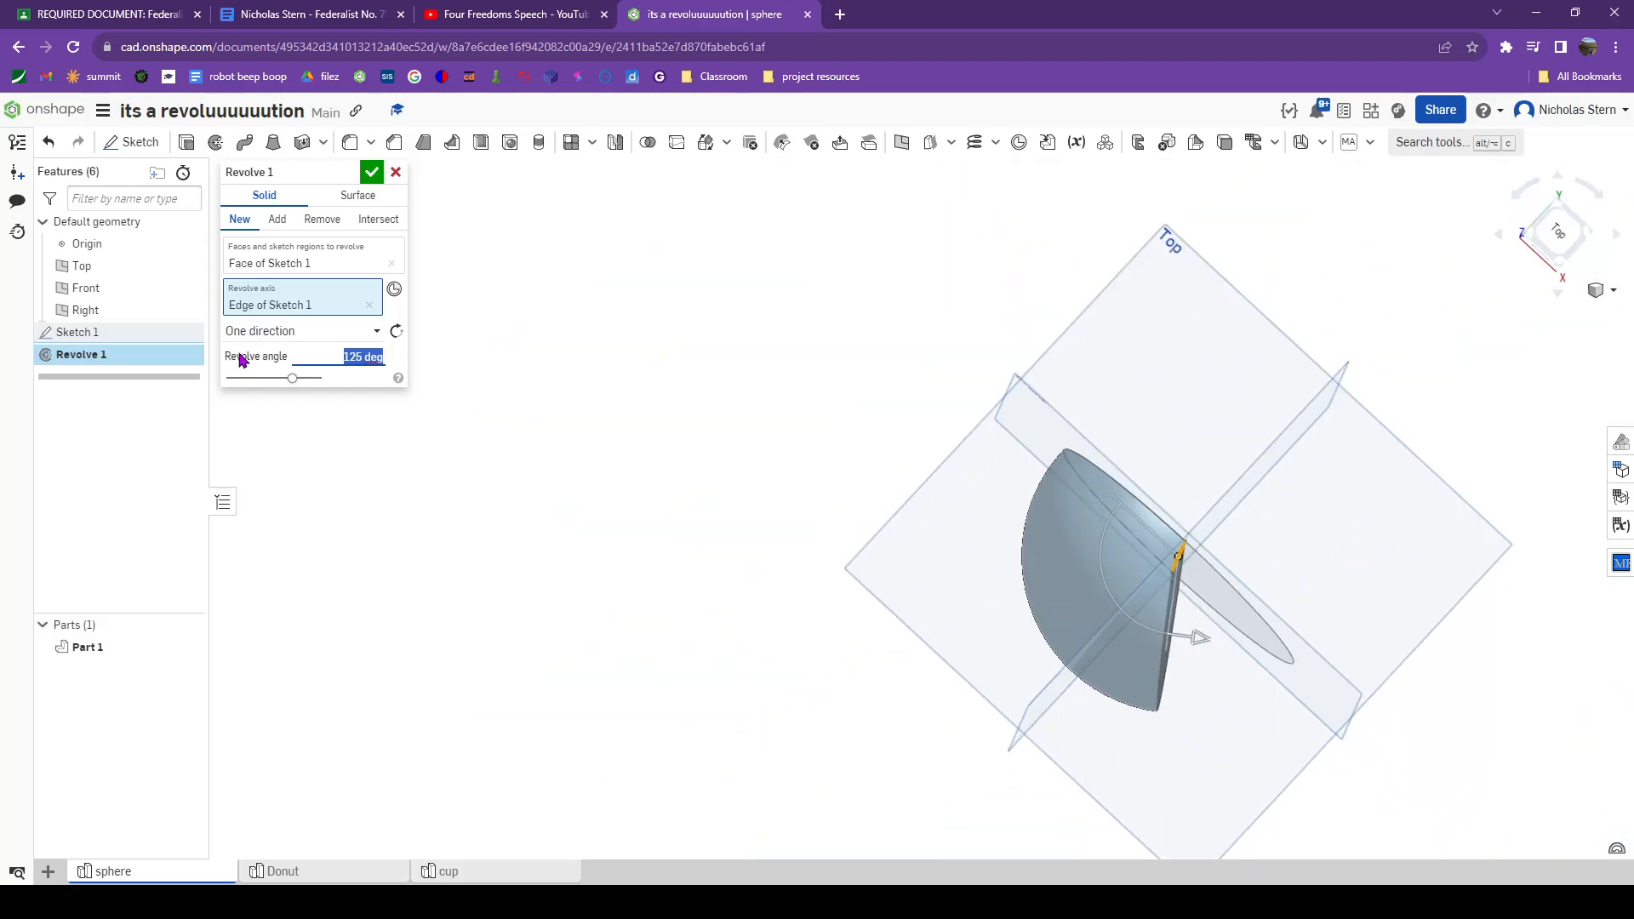
Step: Set the revolve's extent to Full and accept the sphere
{"action": "left_click", "coordinate": [260, 332]}
{"action": "left_click", "coordinate": [264, 357]}
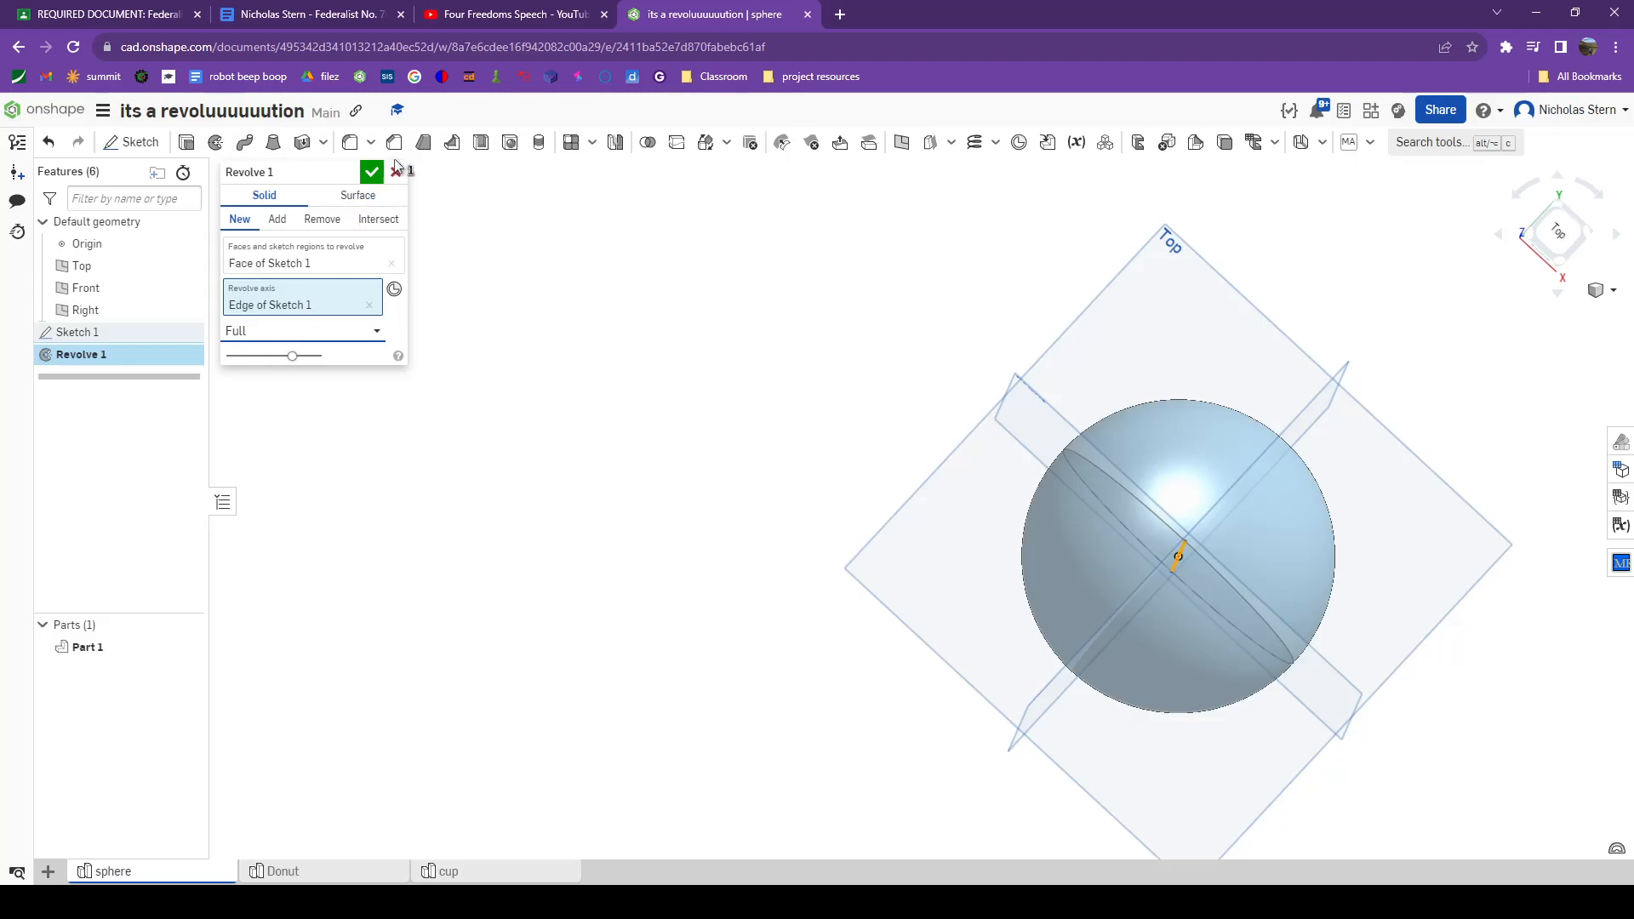
{"action": "left_click", "coordinate": [372, 172]}
{"action": "scroll", "coordinate": [376, 368], "scroll_direction": "down", "scroll_amount": 5}
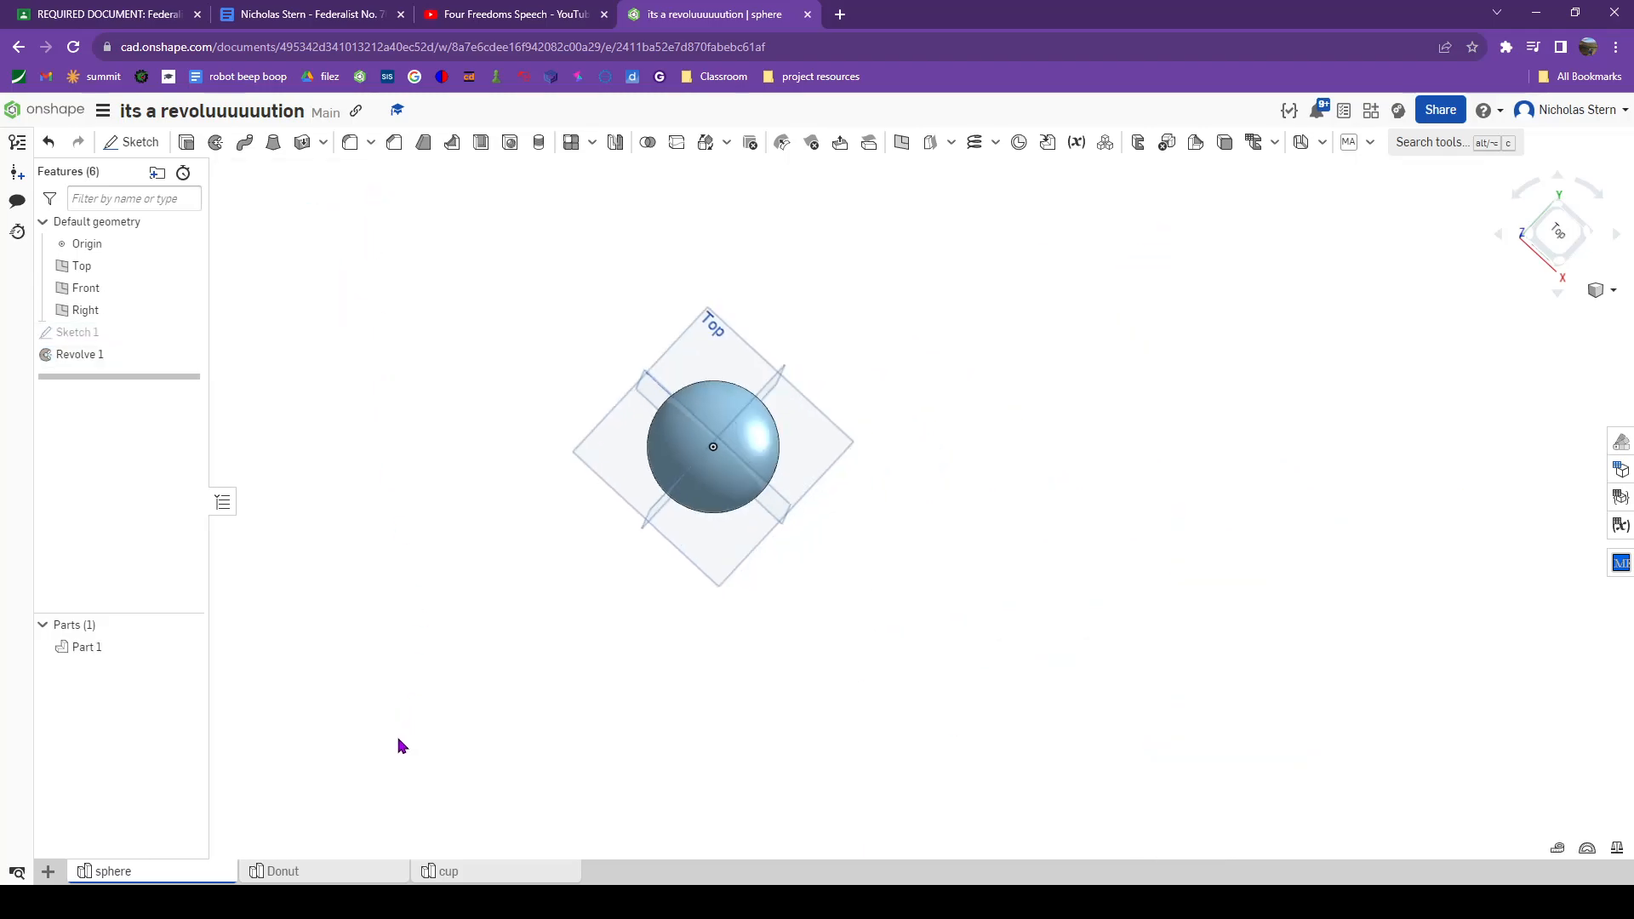
Step: Open the Donut part studio and start a sketch on the Front plane, viewed from the front
{"action": "left_click", "coordinate": [298, 874]}
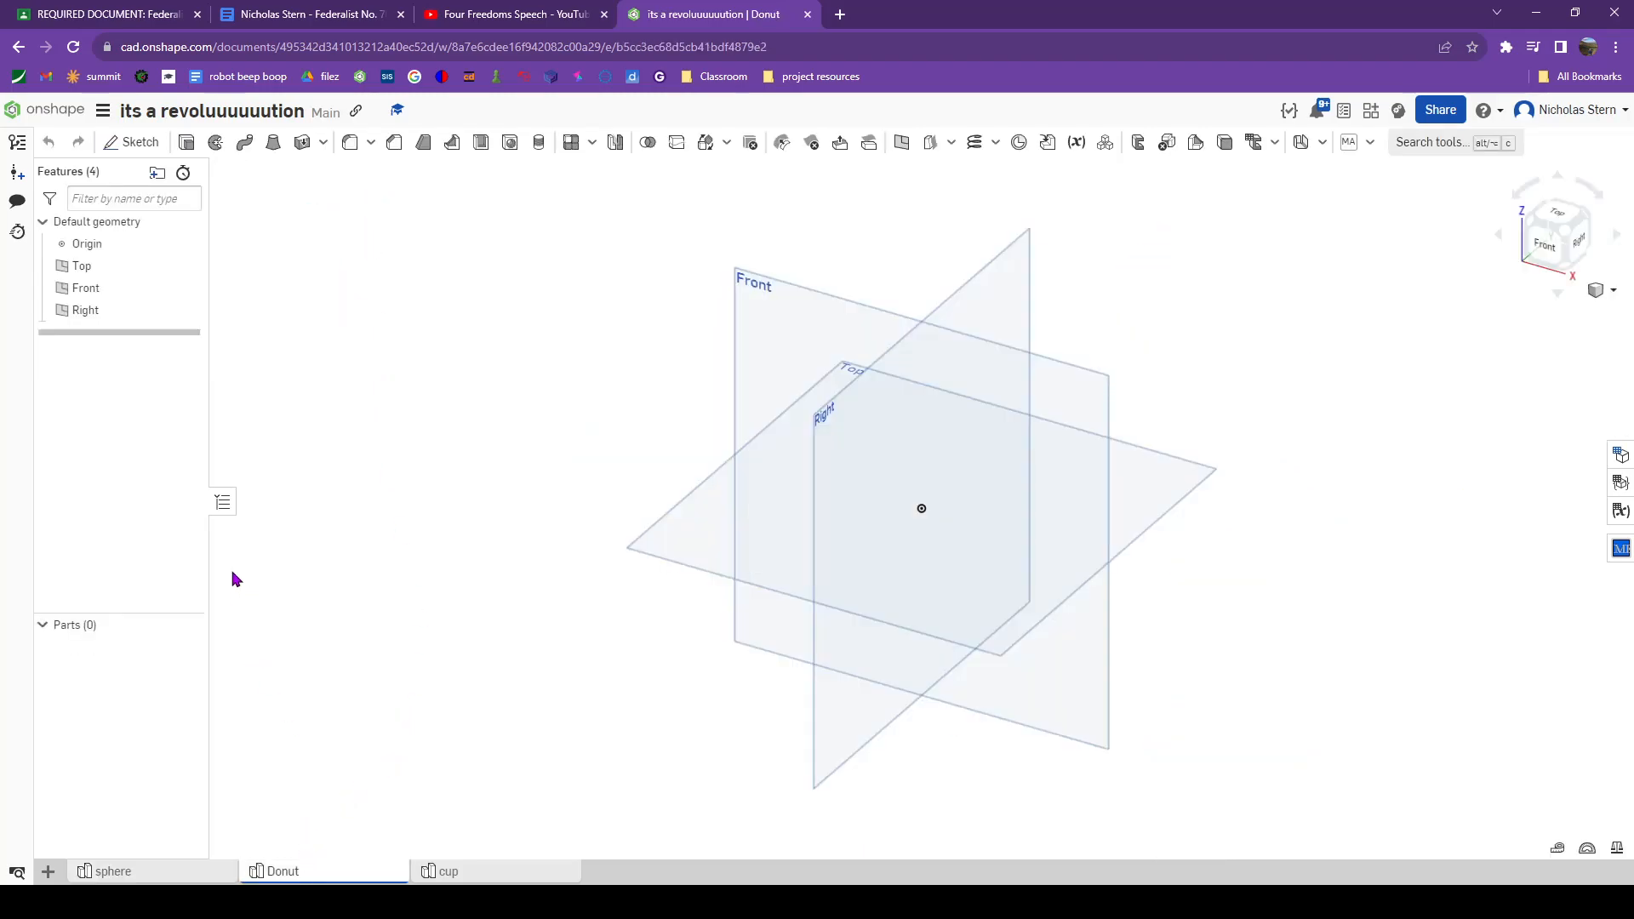
{"action": "left_click", "coordinate": [131, 142]}
{"action": "left_click", "coordinate": [865, 309]}
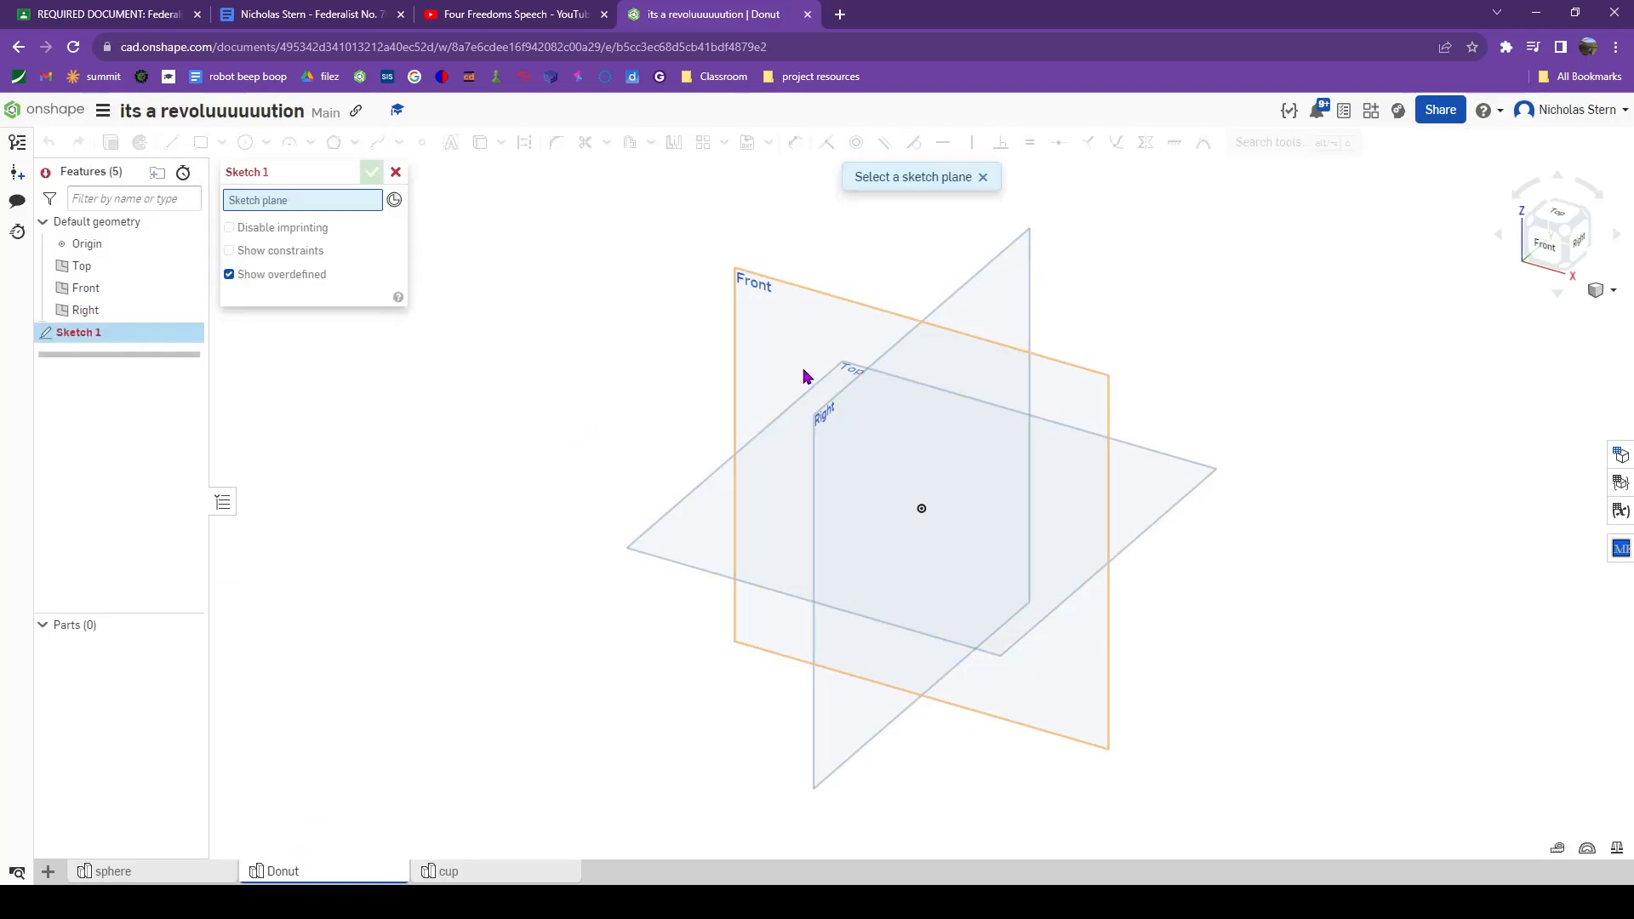
{"action": "left_click", "coordinate": [1532, 255]}
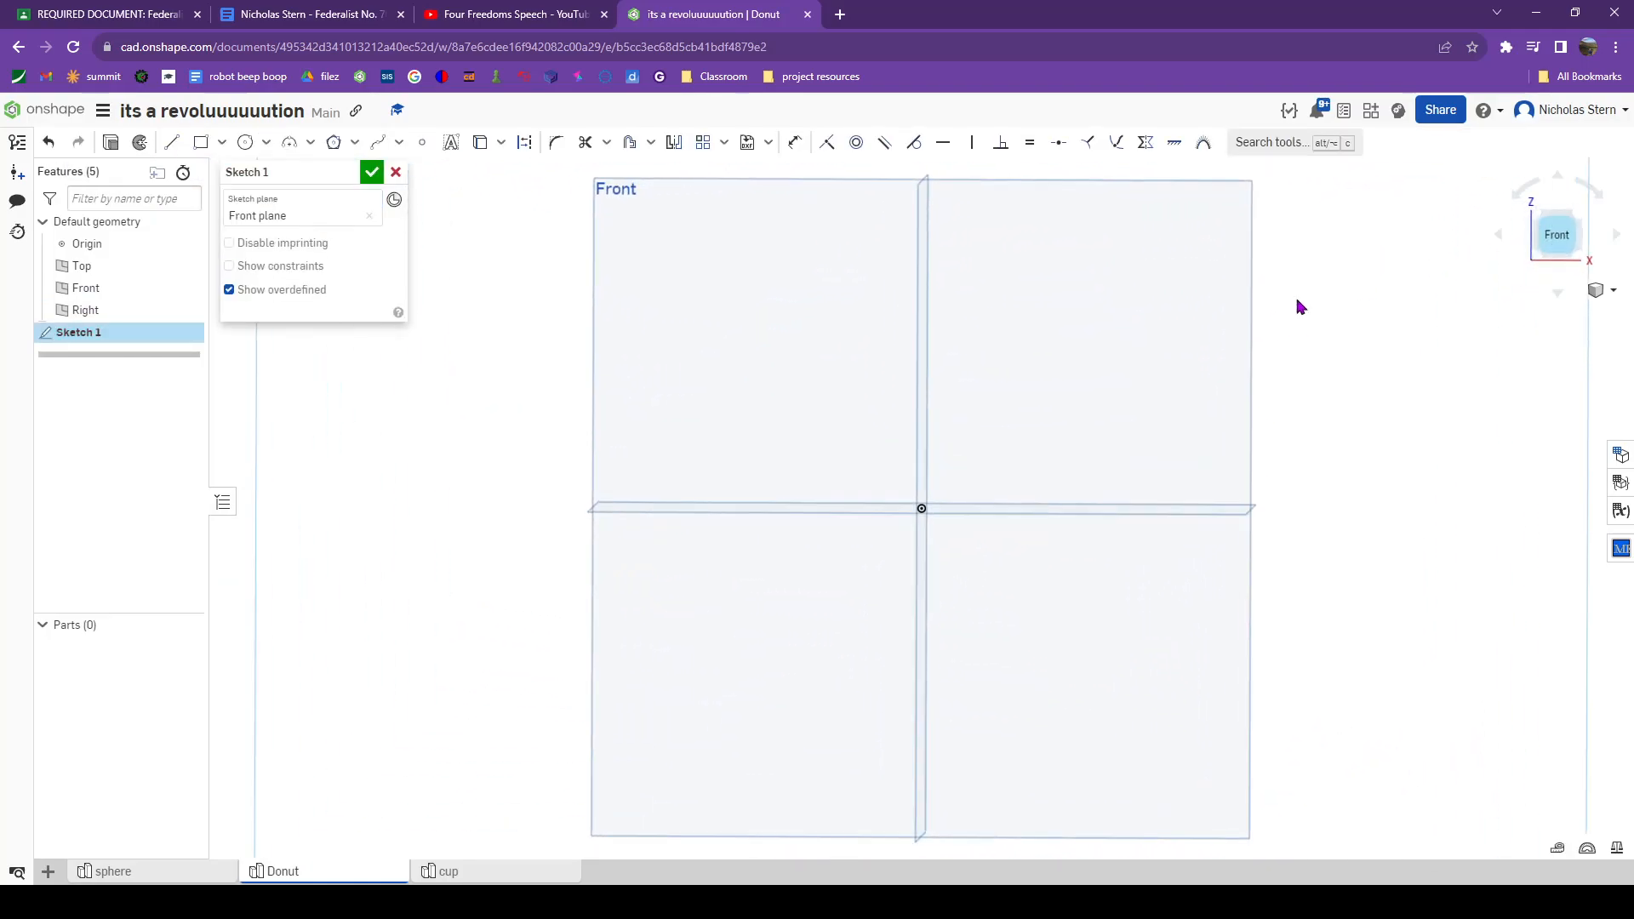
Step: Draw a vertical construction line through the origin, extending about equally above and below it
{"action": "key", "text": "l"}
{"action": "key", "text": "q"}
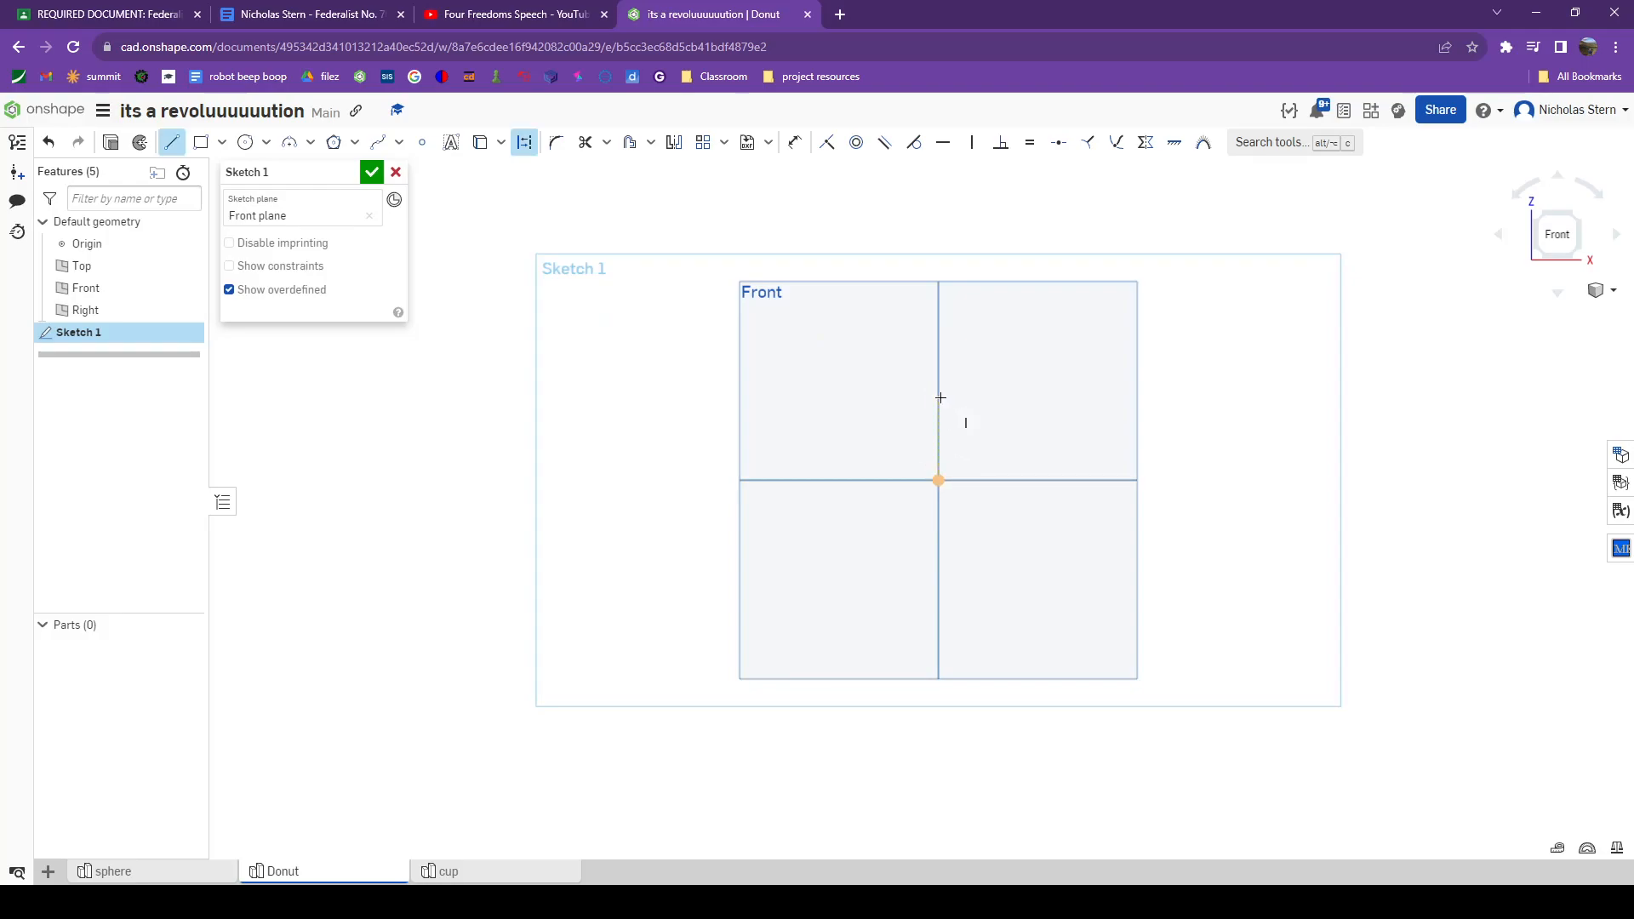
{"action": "left_click", "coordinate": [937, 397]}
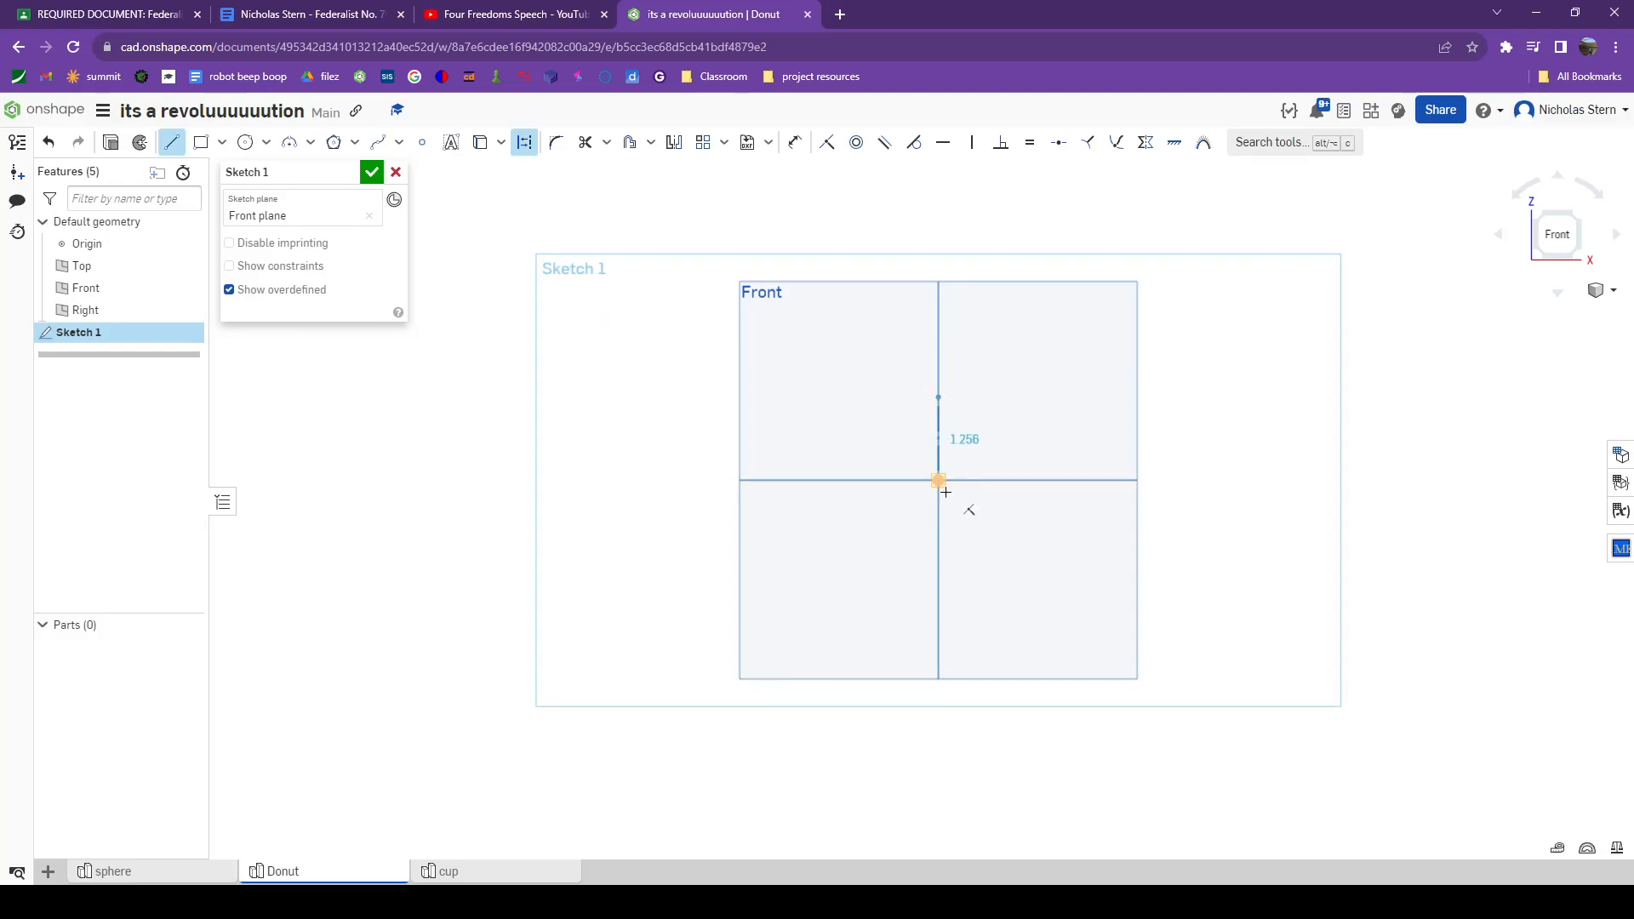
{"action": "left_click", "coordinate": [939, 561]}
{"action": "key", "text": "Escape"}
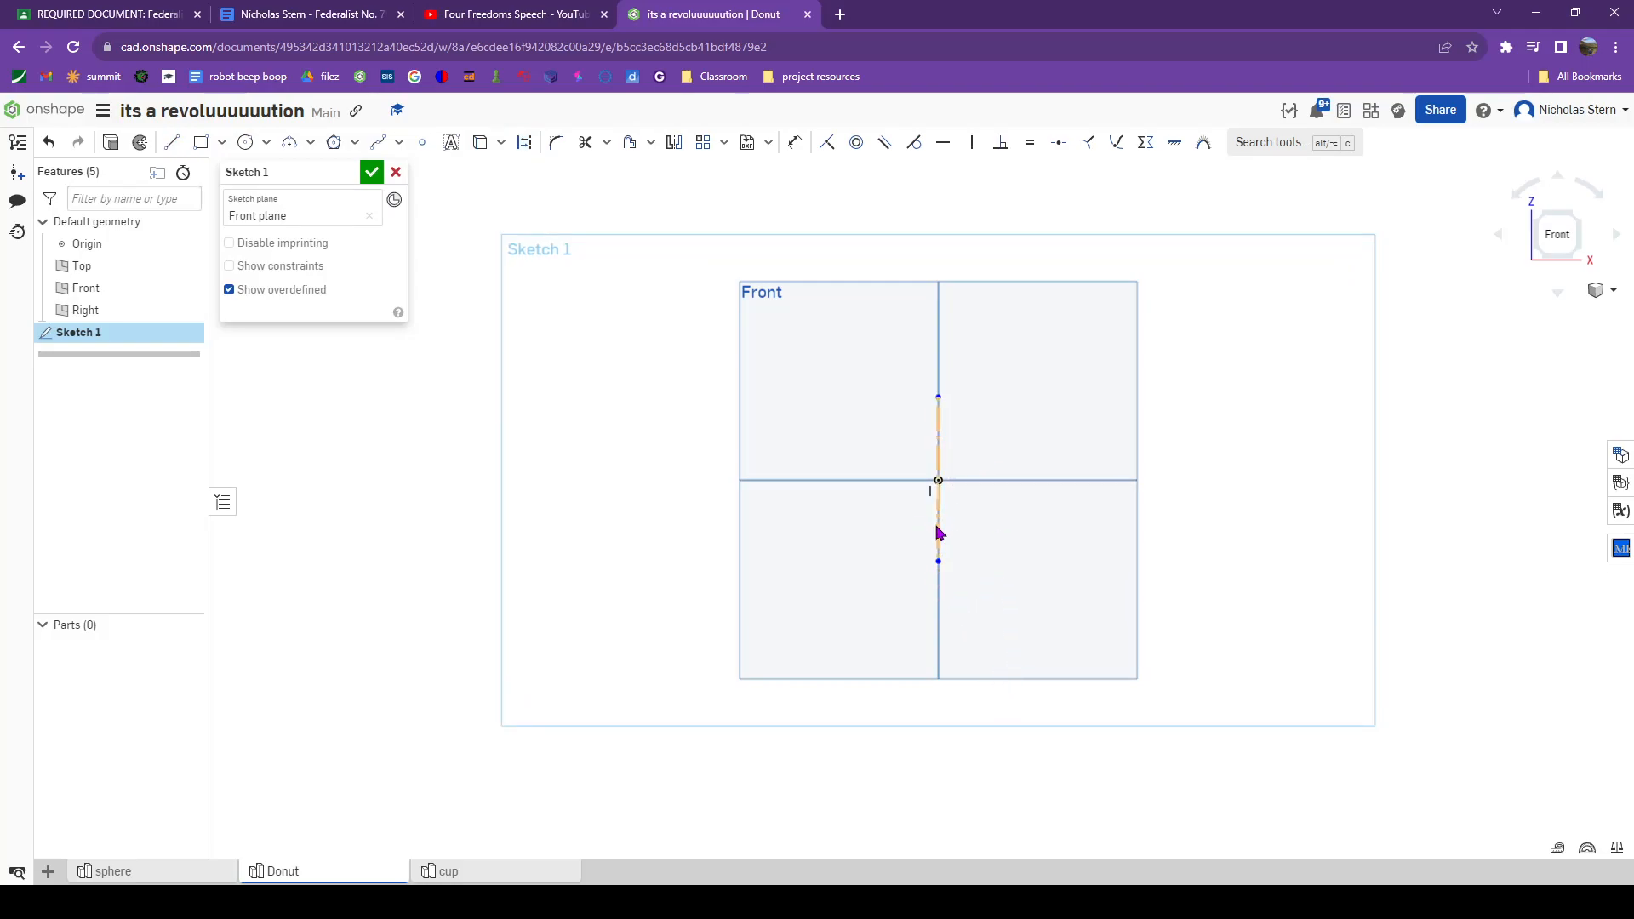
Step: Draw a circle with a diameter of about 1.8 left of the construction line, level with the origin, and finish the sketch
{"action": "key", "text": "c"}
{"action": "left_click", "coordinate": [745, 481]}
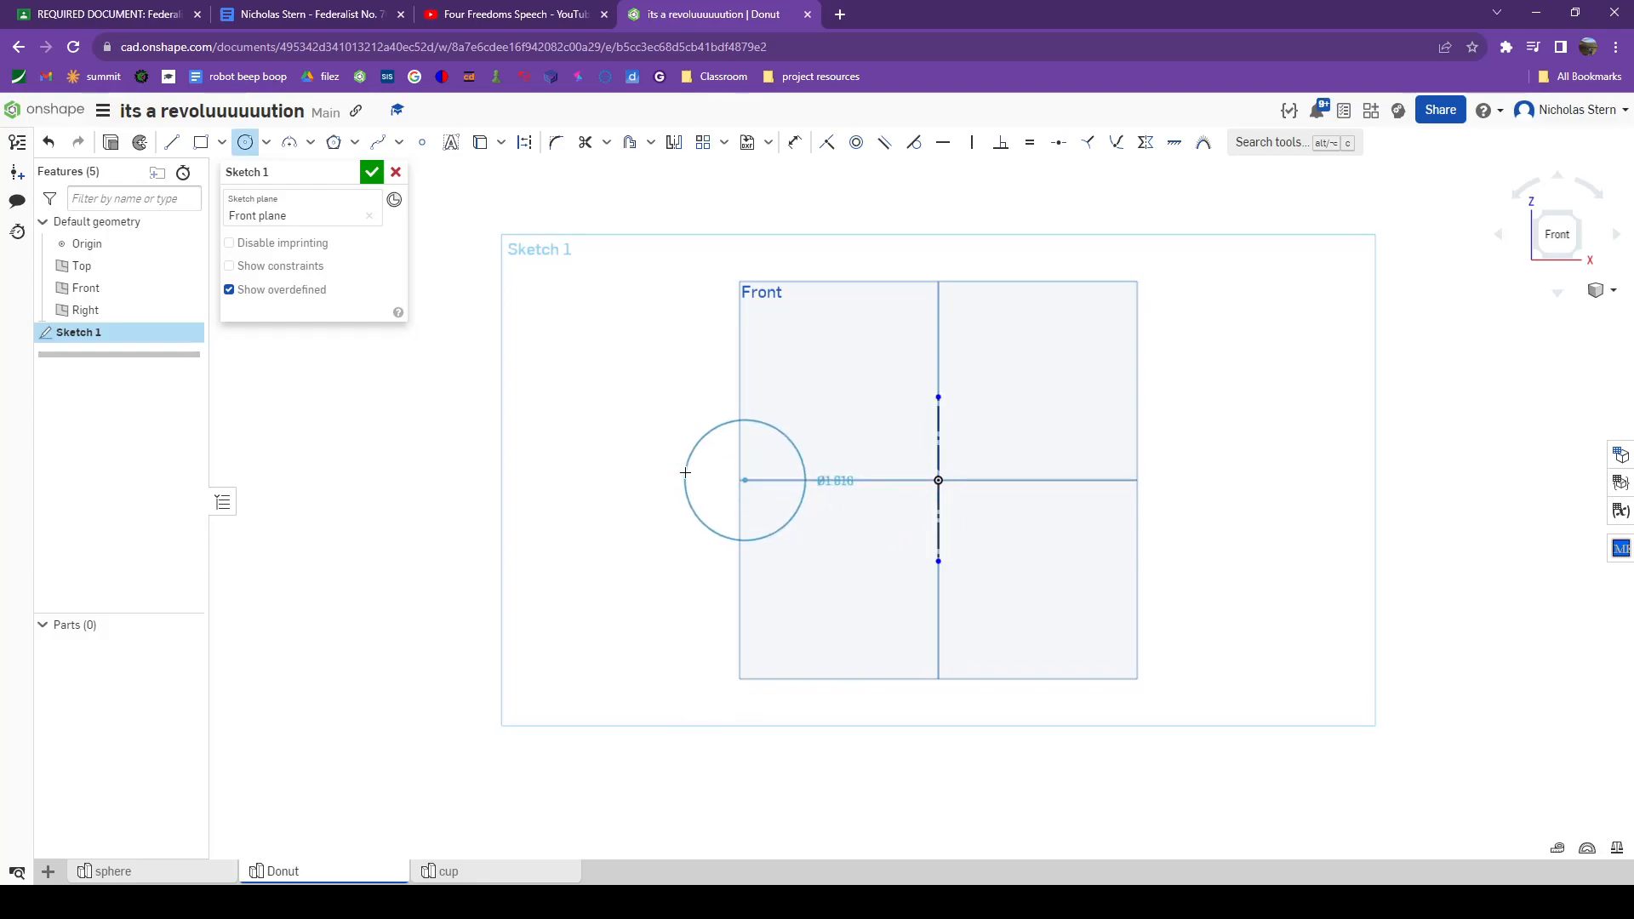
{"action": "left_click", "coordinate": [685, 472]}
{"action": "key", "text": "Escape"}
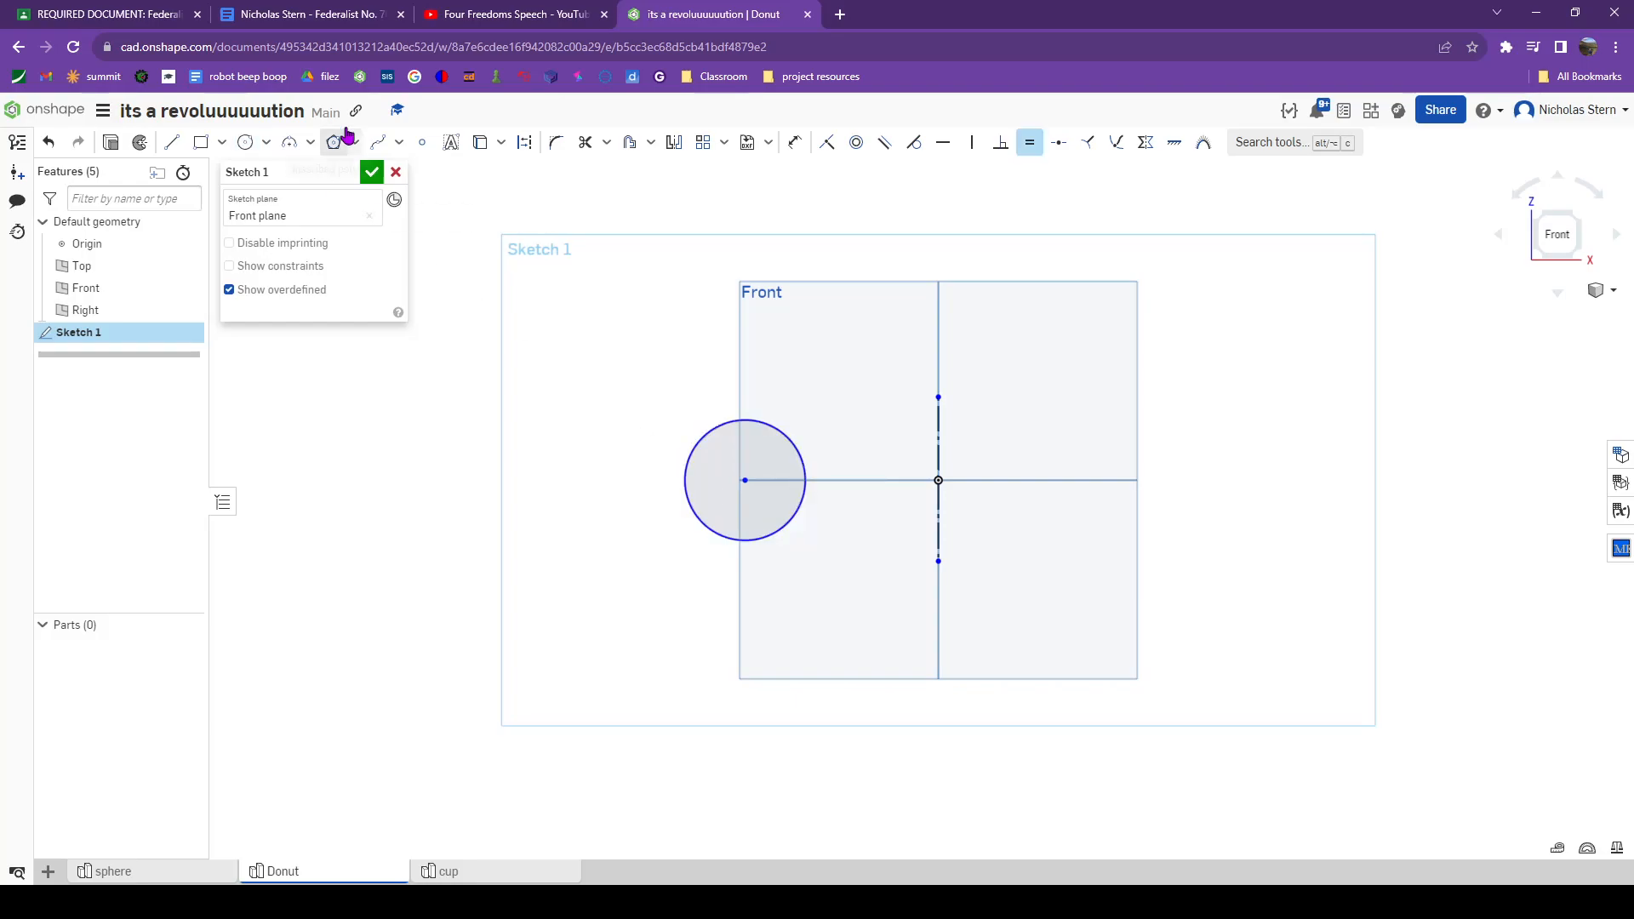
{"action": "left_click", "coordinate": [372, 173]}
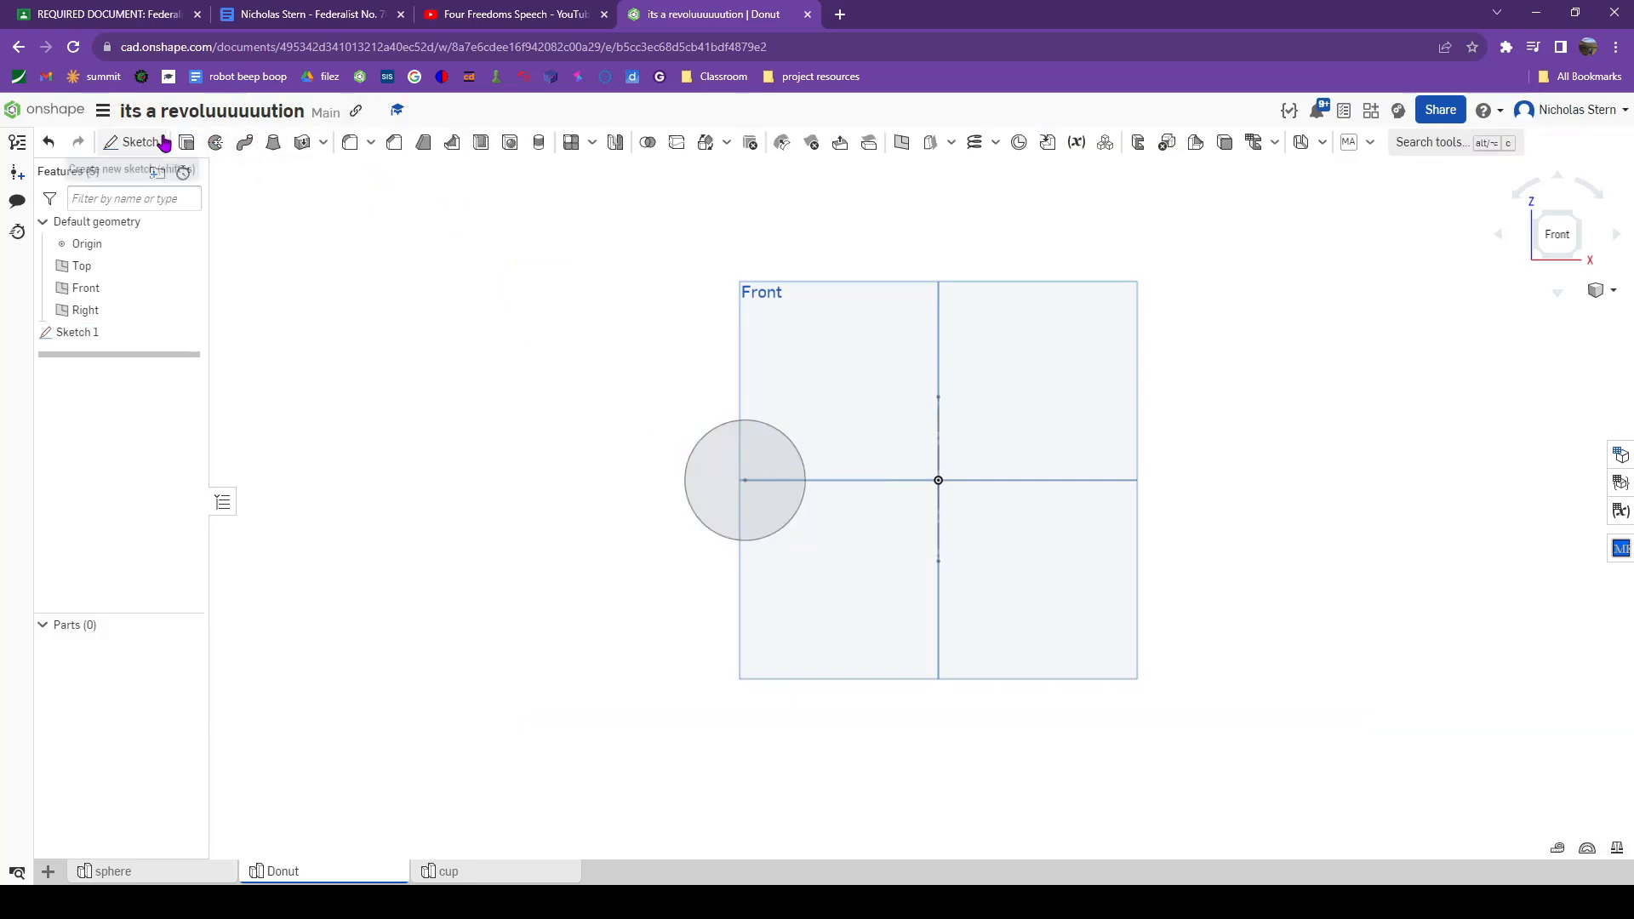
Step: Preview a full solid revolve of the circle around the vertical construction line and discard it
{"action": "left_click", "coordinate": [218, 143]}
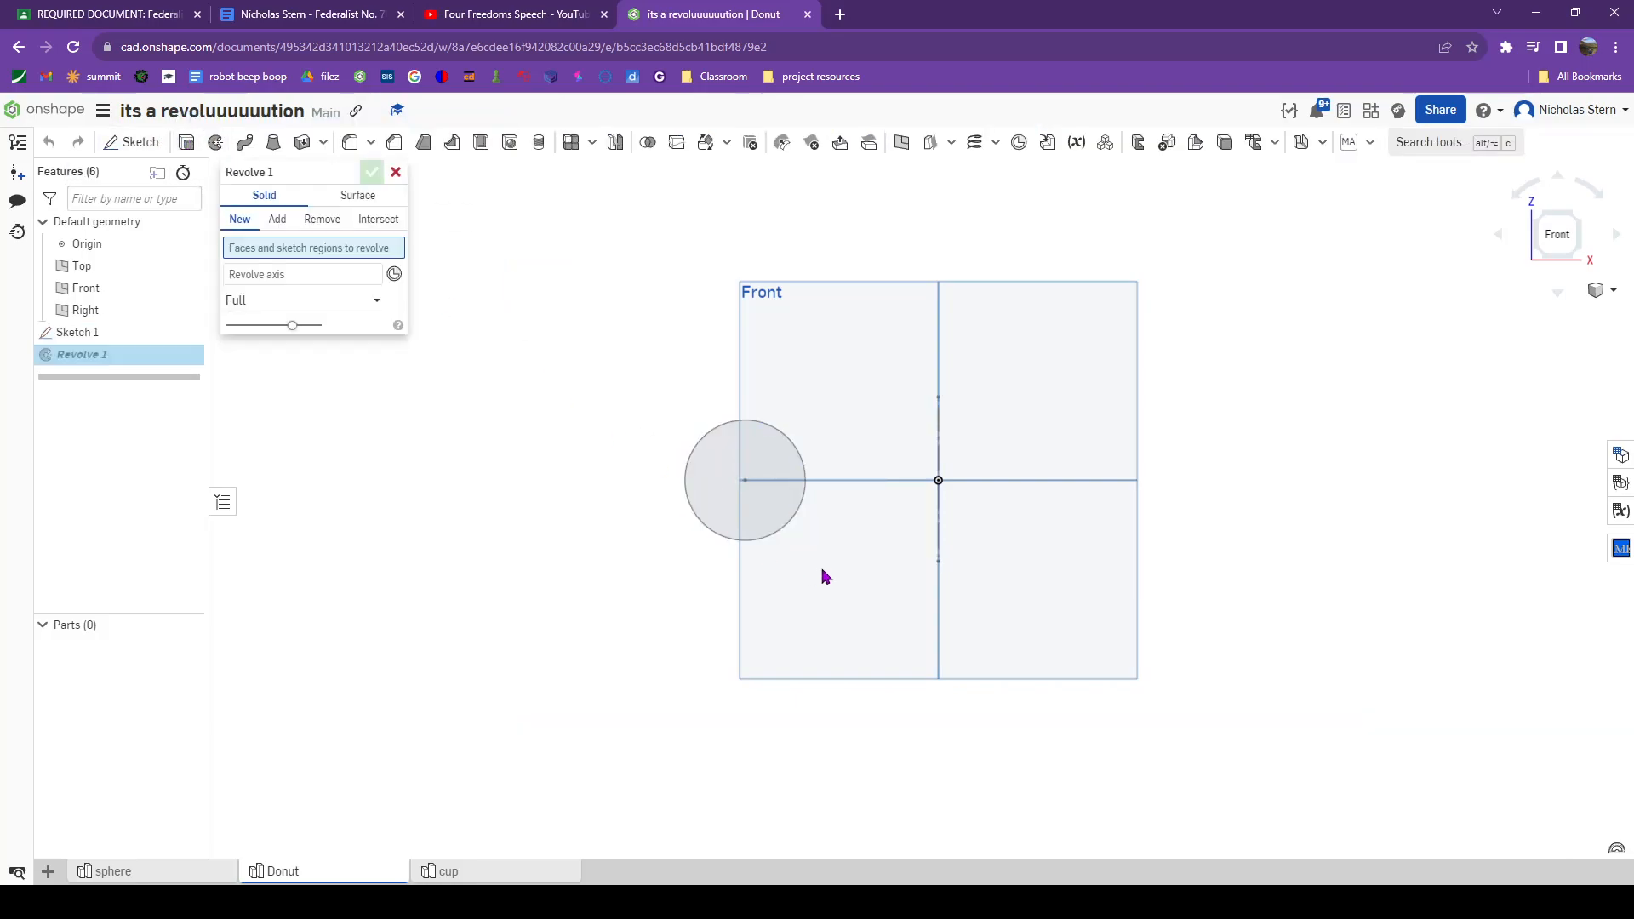
{"action": "left_click", "coordinate": [763, 492]}
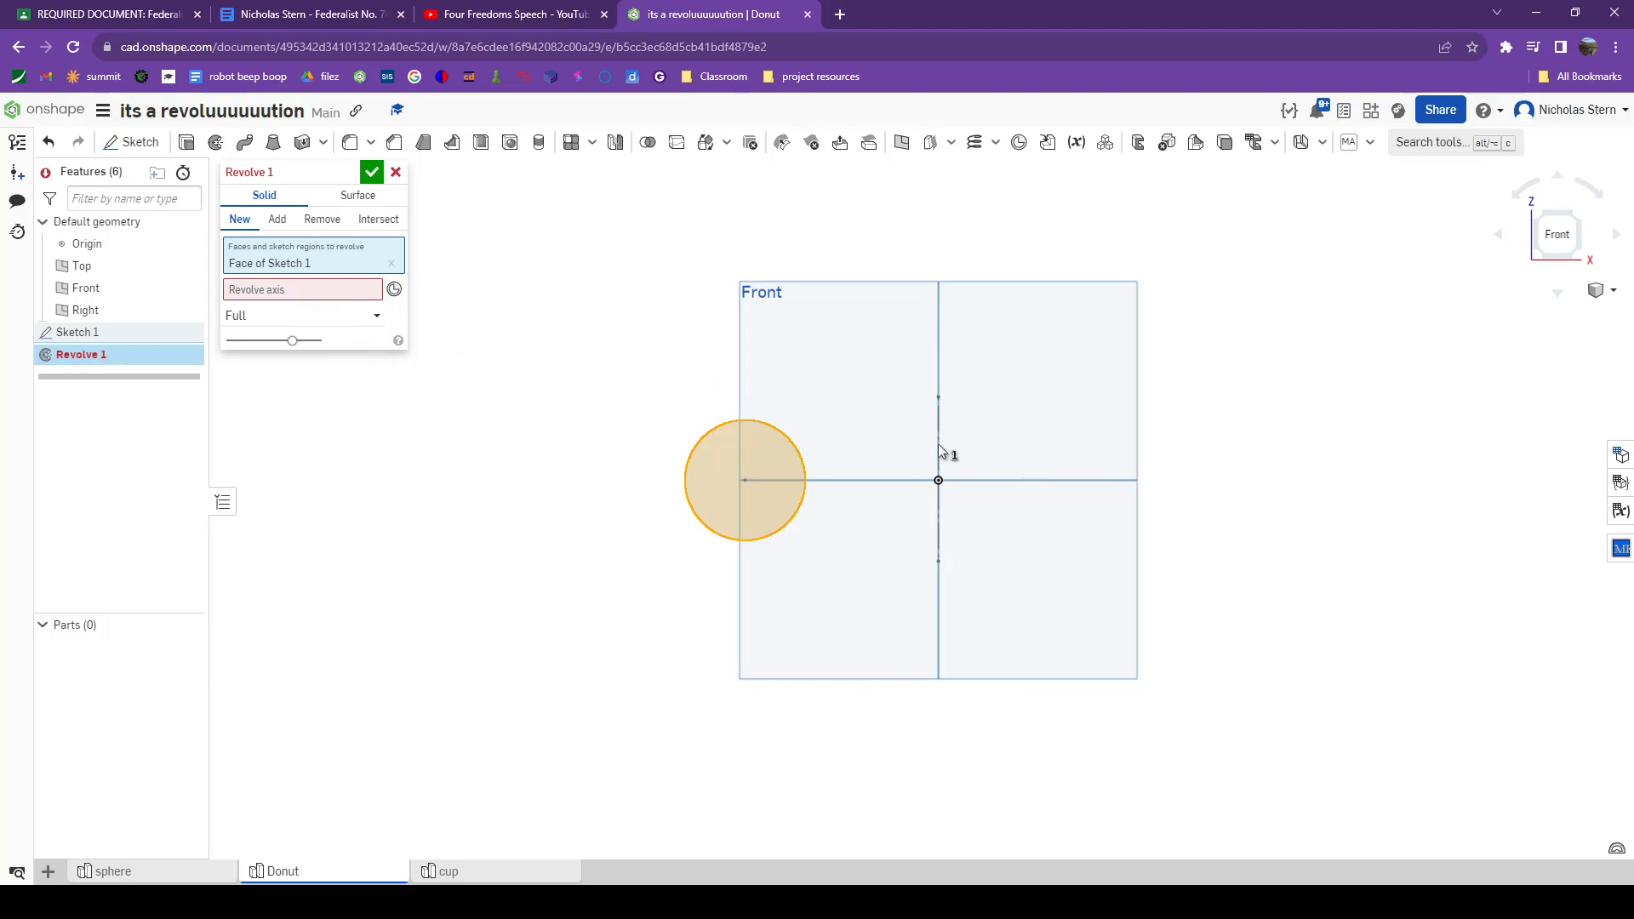
{"action": "left_click", "coordinate": [307, 293]}
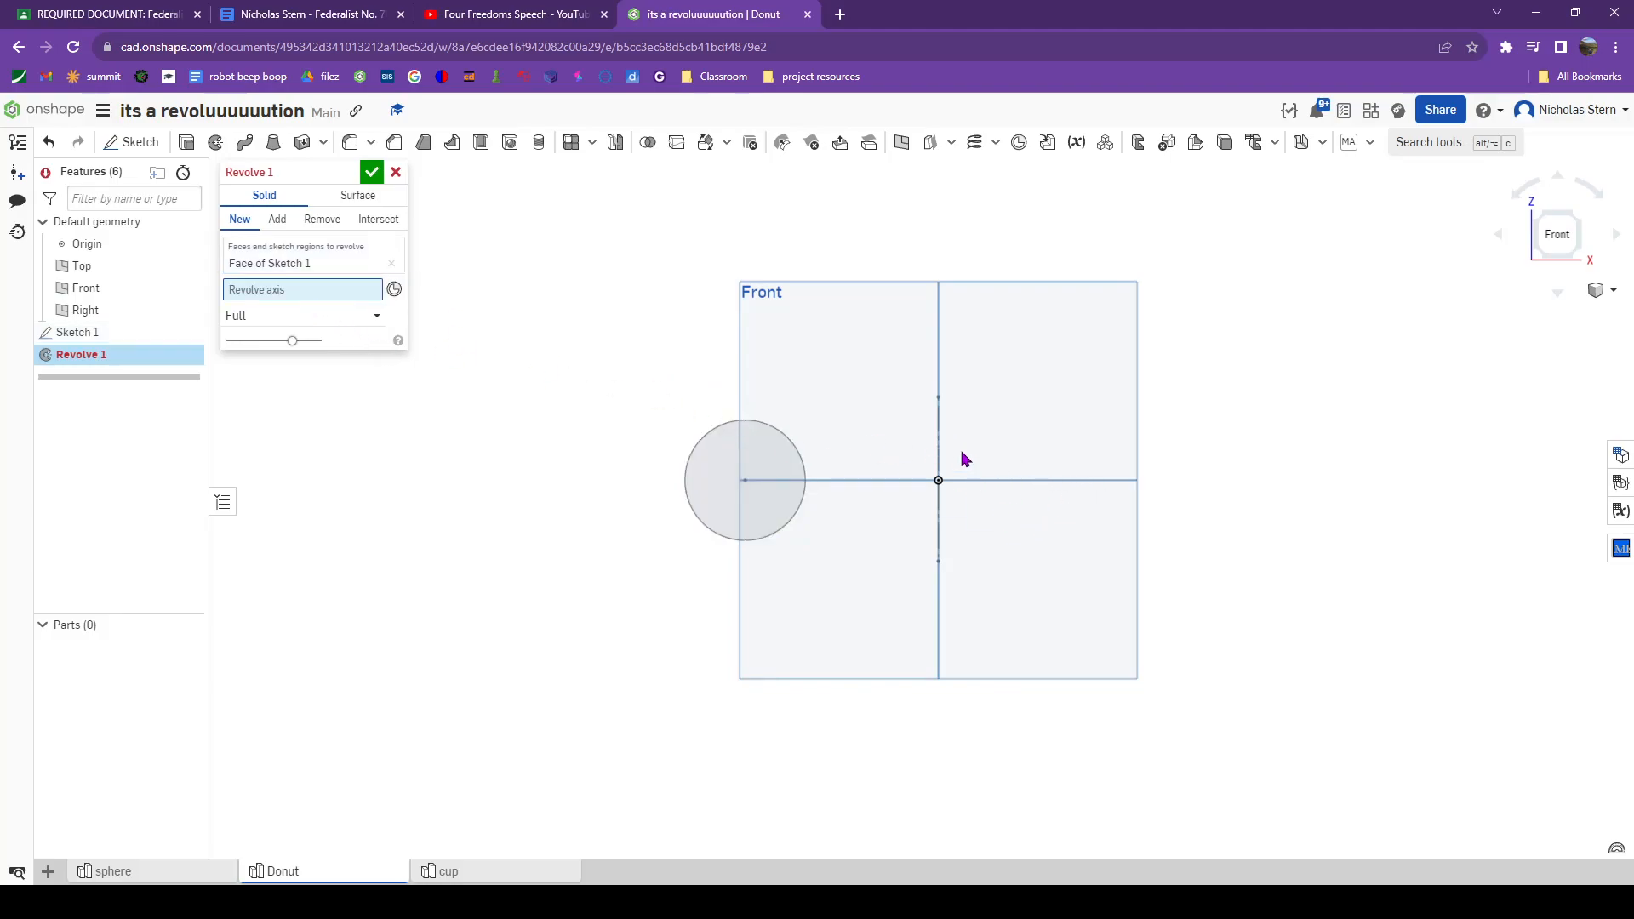
{"action": "left_click", "coordinate": [938, 441]}
{"action": "right_click_drag", "start_coordinate": [934, 438], "coordinate": [898, 715]}
{"action": "scroll", "coordinate": [876, 485], "scroll_direction": "up", "scroll_amount": 5}
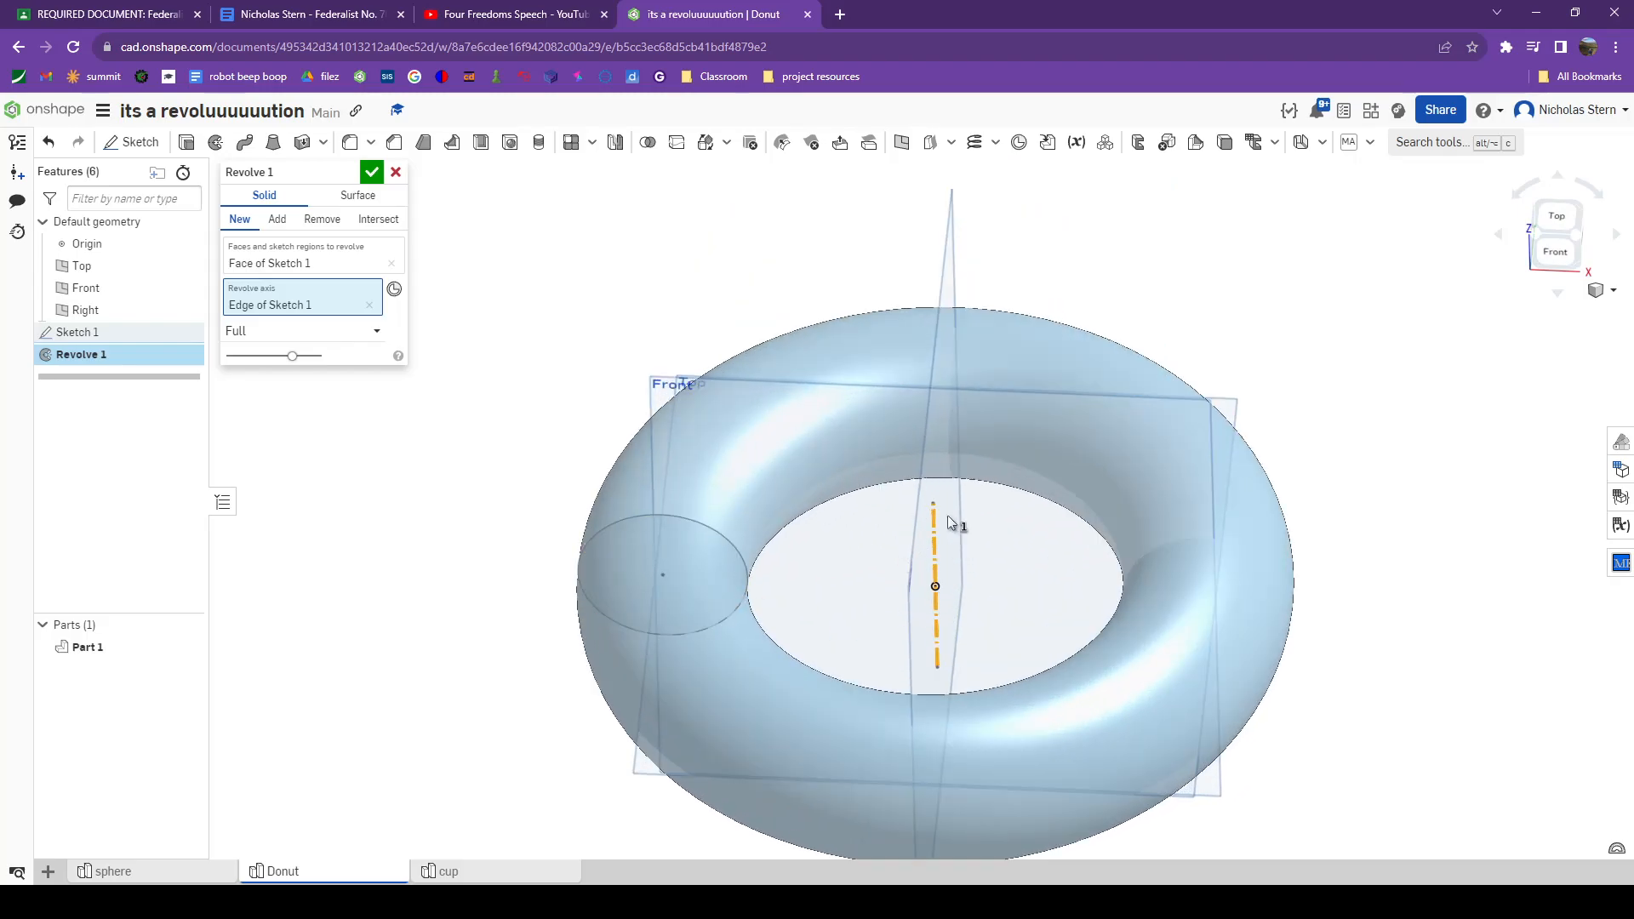
{"action": "scroll", "coordinate": [660, 575], "scroll_direction": "up", "scroll_amount": 5}
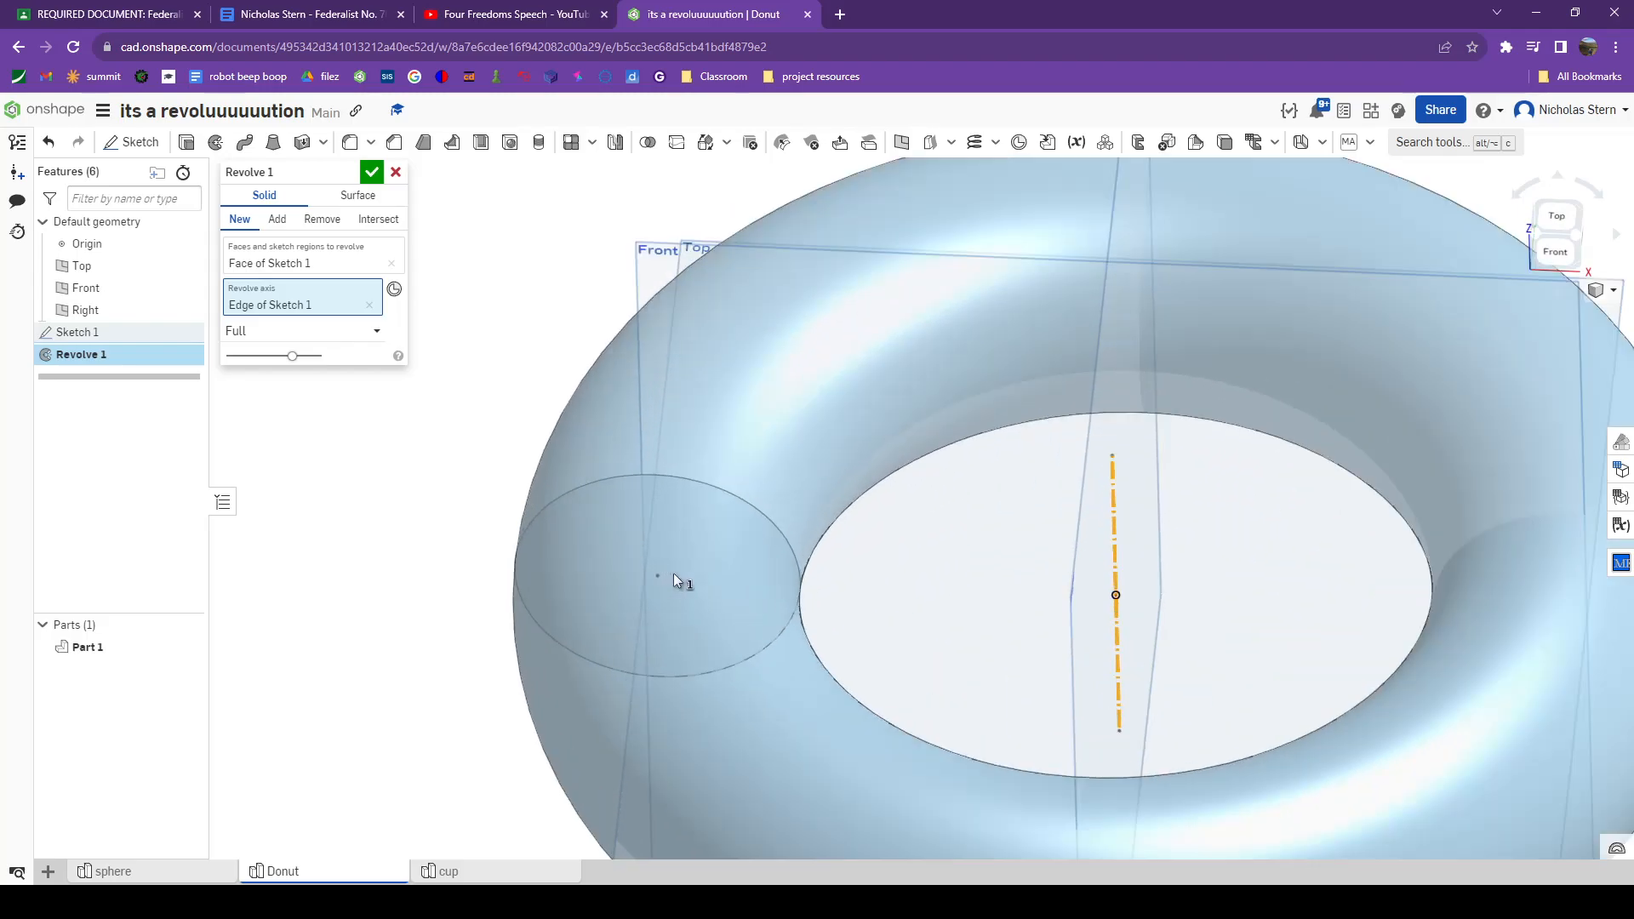
{"action": "scroll", "coordinate": [698, 477], "scroll_direction": "down", "scroll_amount": 8}
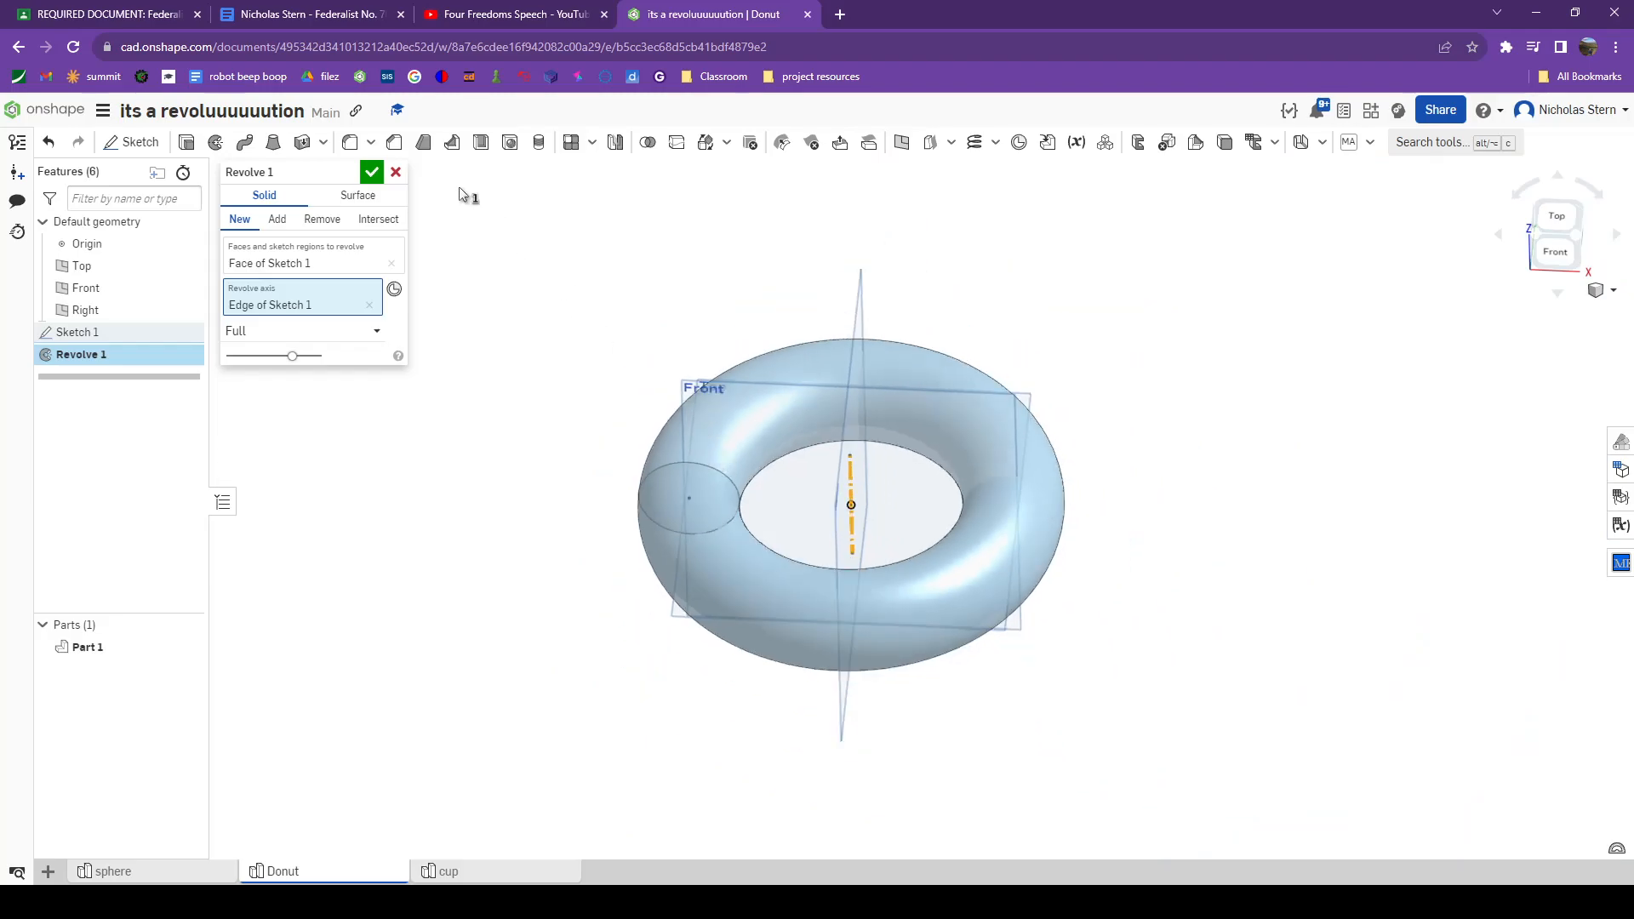
{"action": "left_click", "coordinate": [395, 172]}
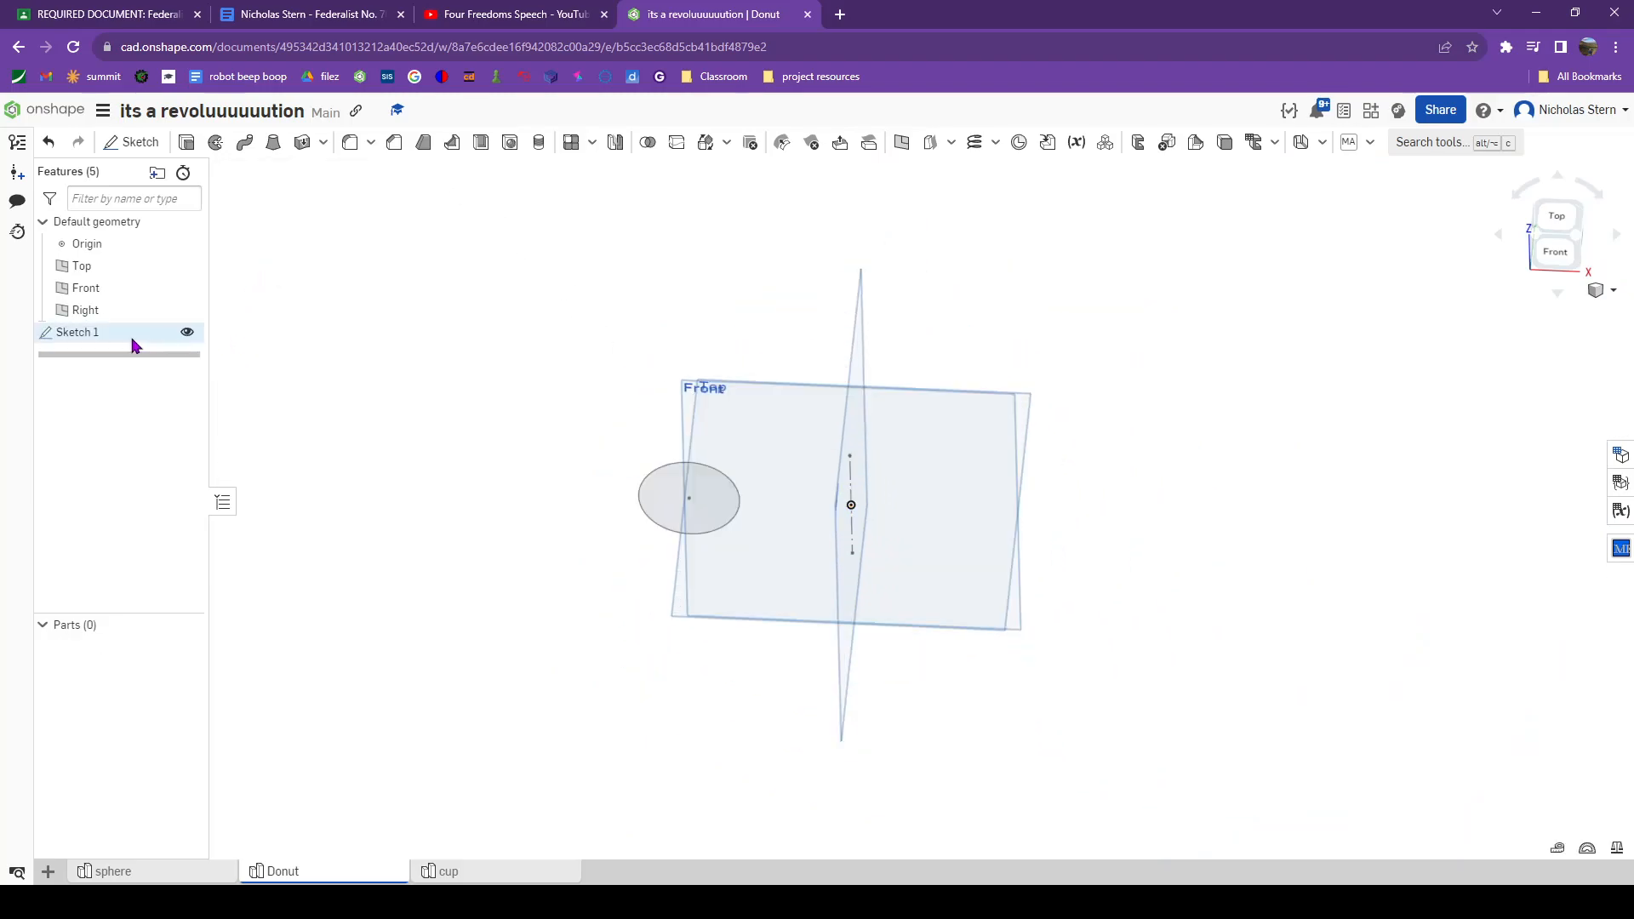
Step: Edit the donut sketch to add a vertical line across the circle through its centre, then finish the sketch
{"action": "left_click", "coordinate": [166, 332]}
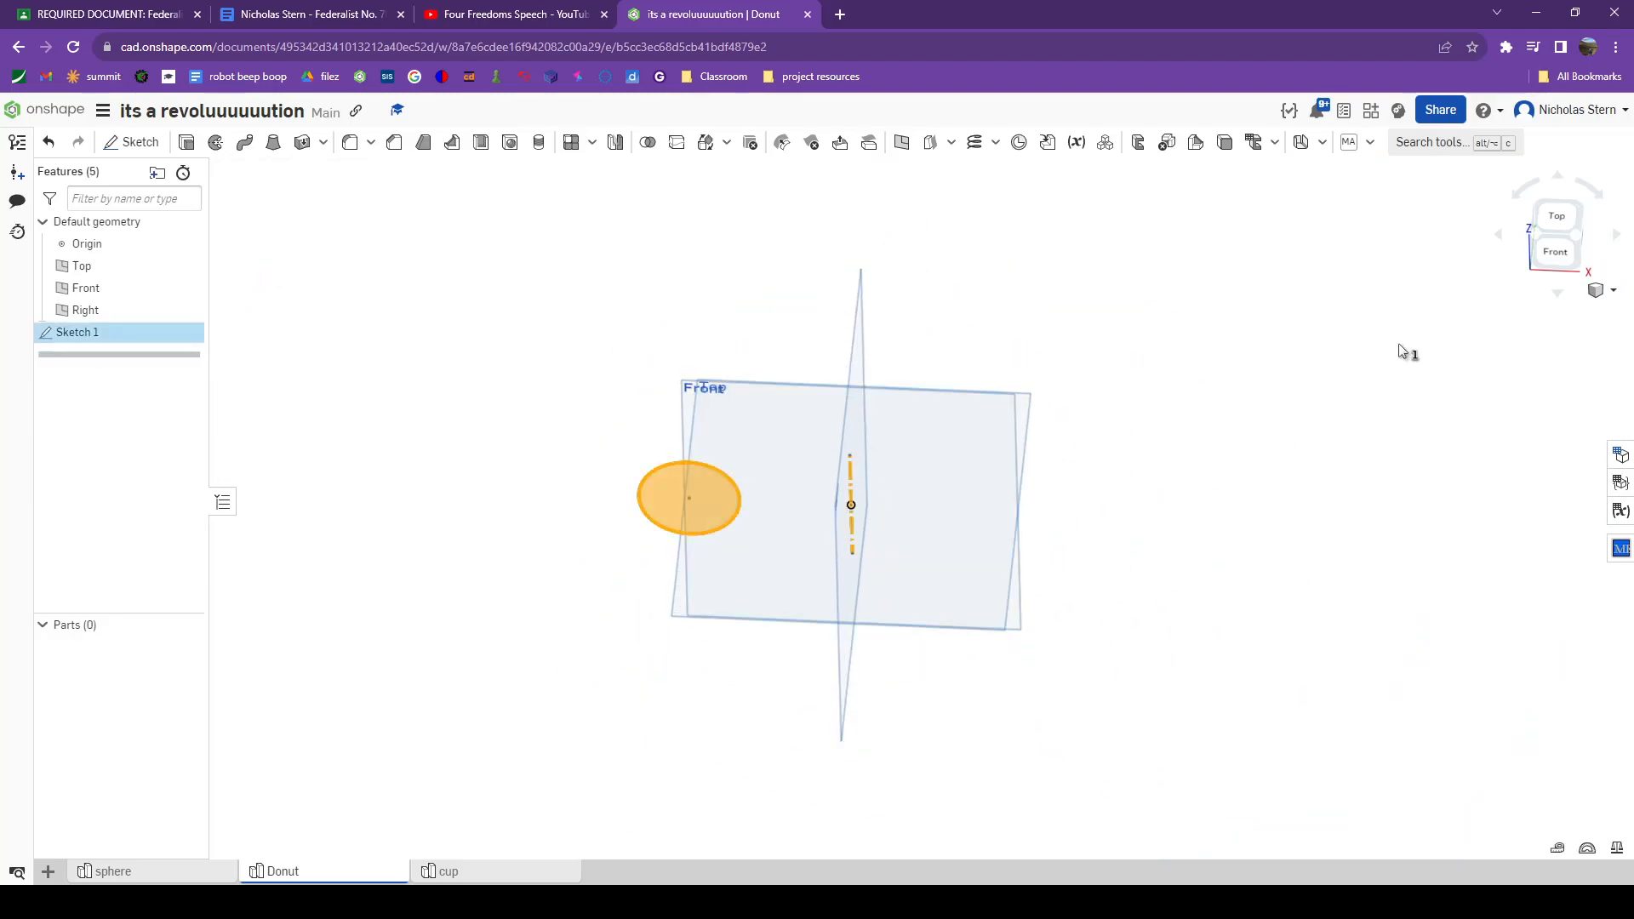
{"action": "left_click", "coordinate": [1556, 251]}
{"action": "left_click", "coordinate": [81, 332]}
{"action": "double_click", "coordinate": [78, 332]}
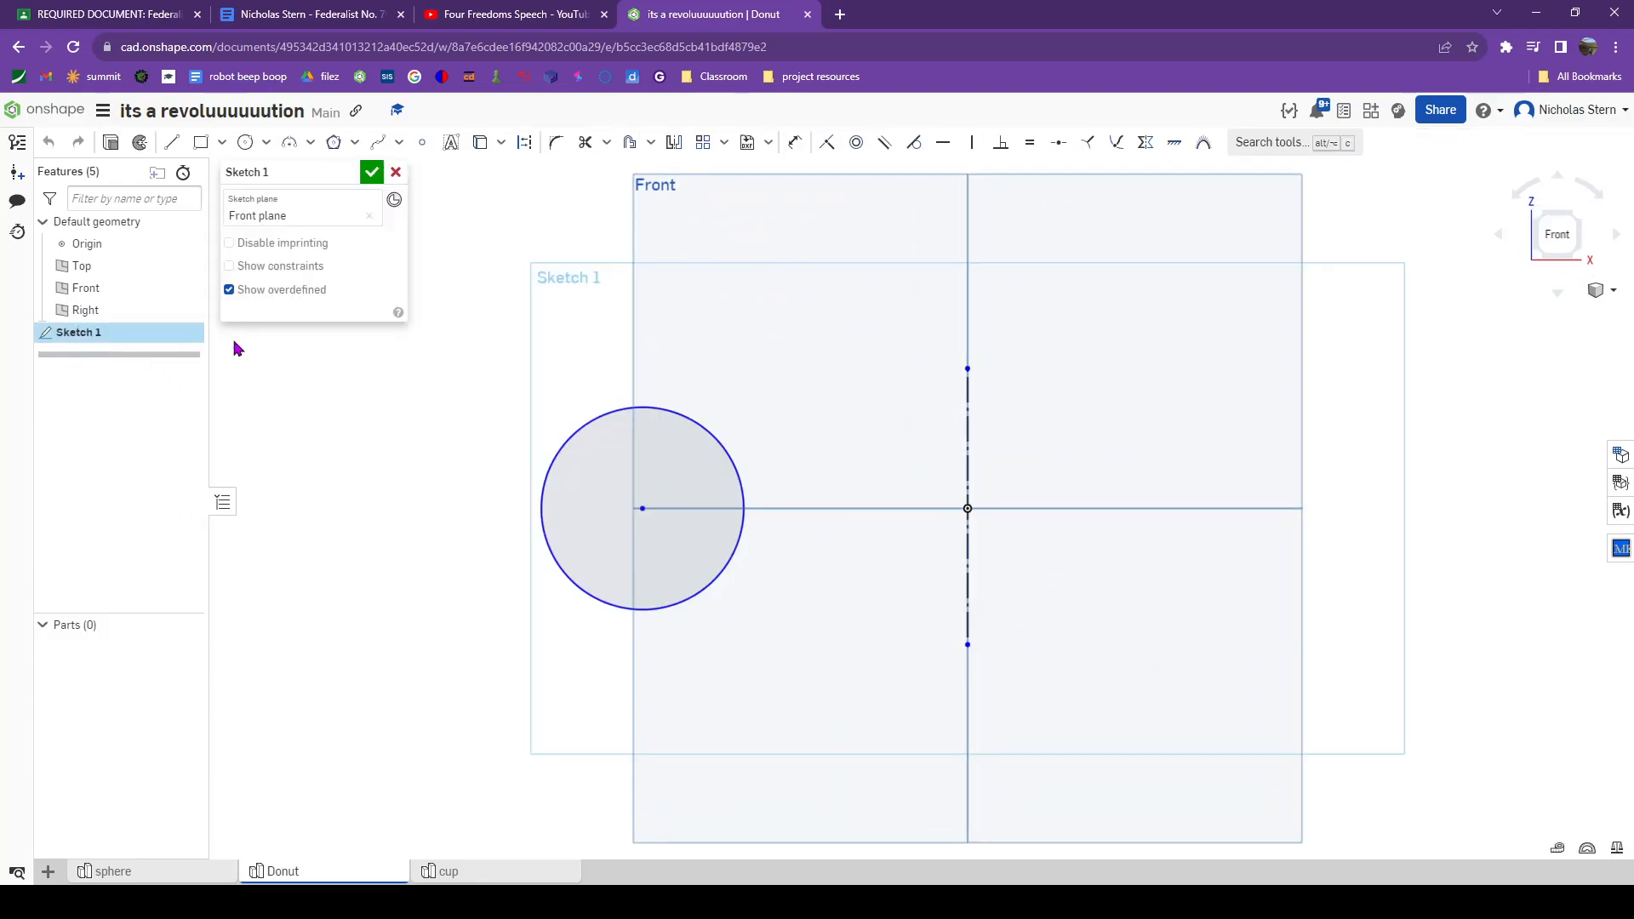
{"action": "key", "text": "l"}
{"action": "left_click", "coordinate": [642, 408]}
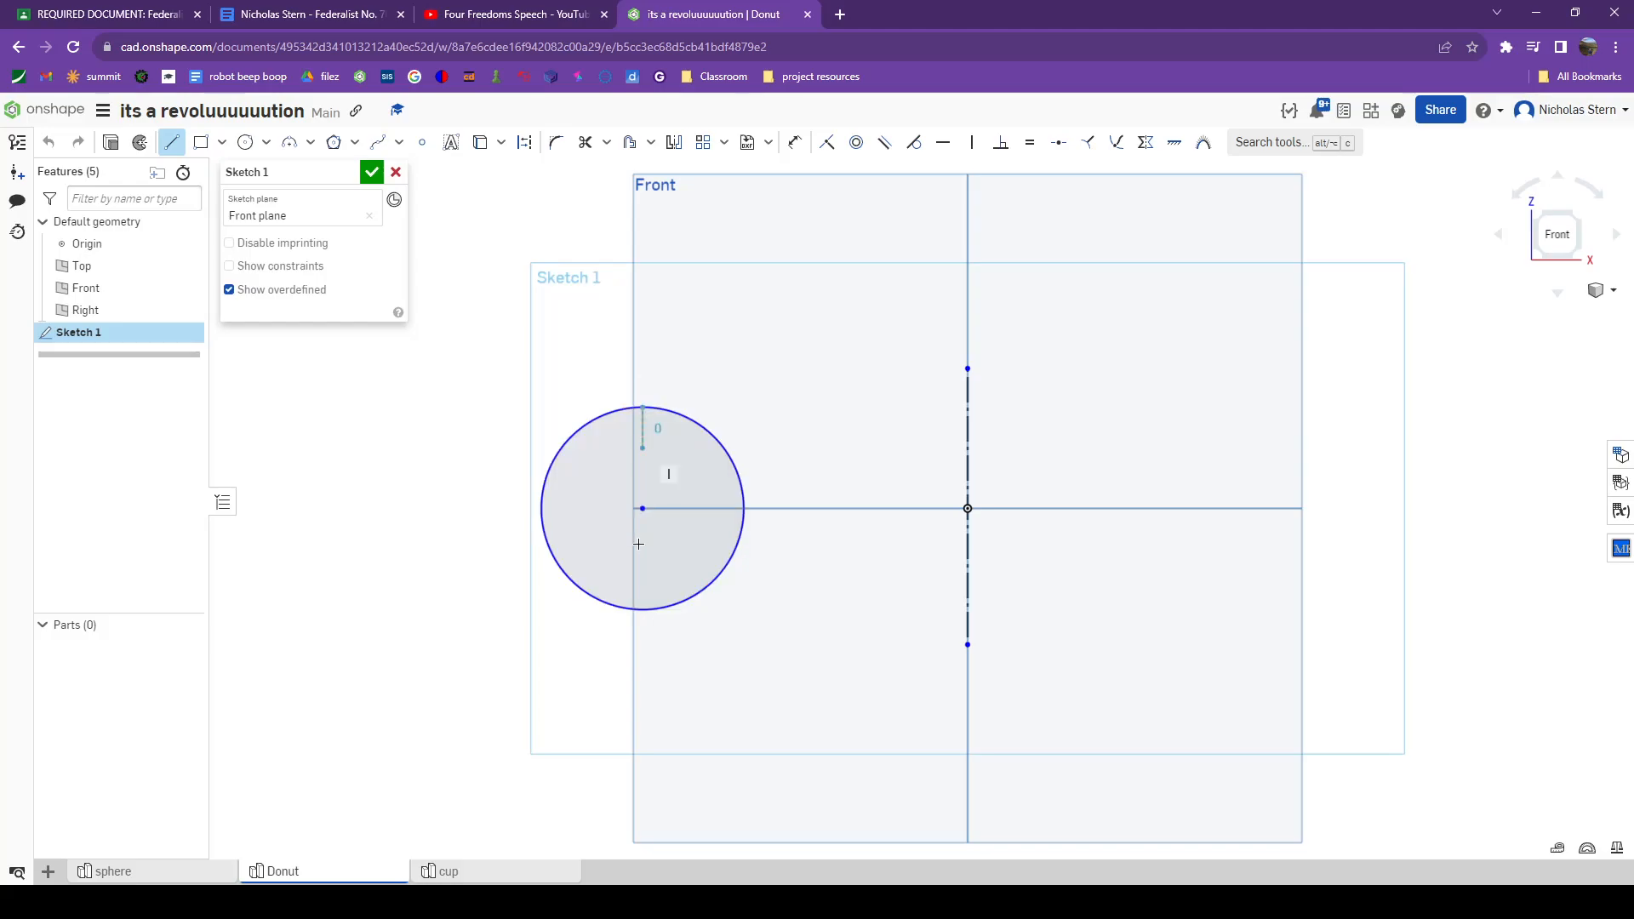
{"action": "left_click", "coordinate": [645, 609]}
{"action": "key", "text": "Escape"}
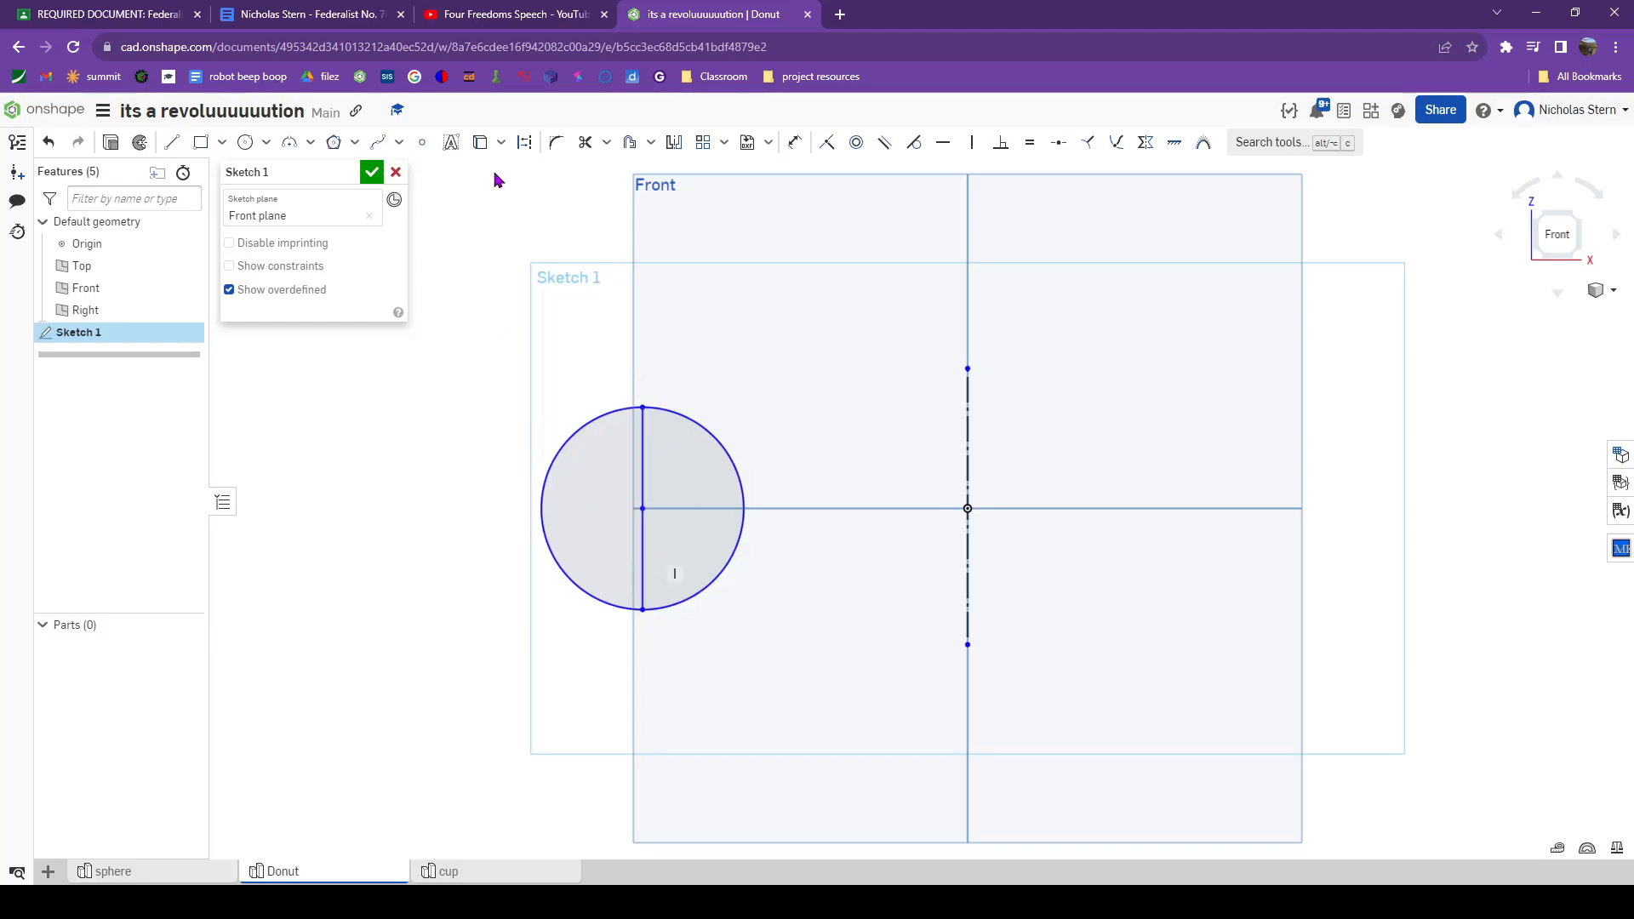
{"action": "left_click", "coordinate": [372, 172]}
Step: Preview a full solid revolve of the circle's left half around the vertical construction line and discard it
{"action": "left_click", "coordinate": [215, 142]}
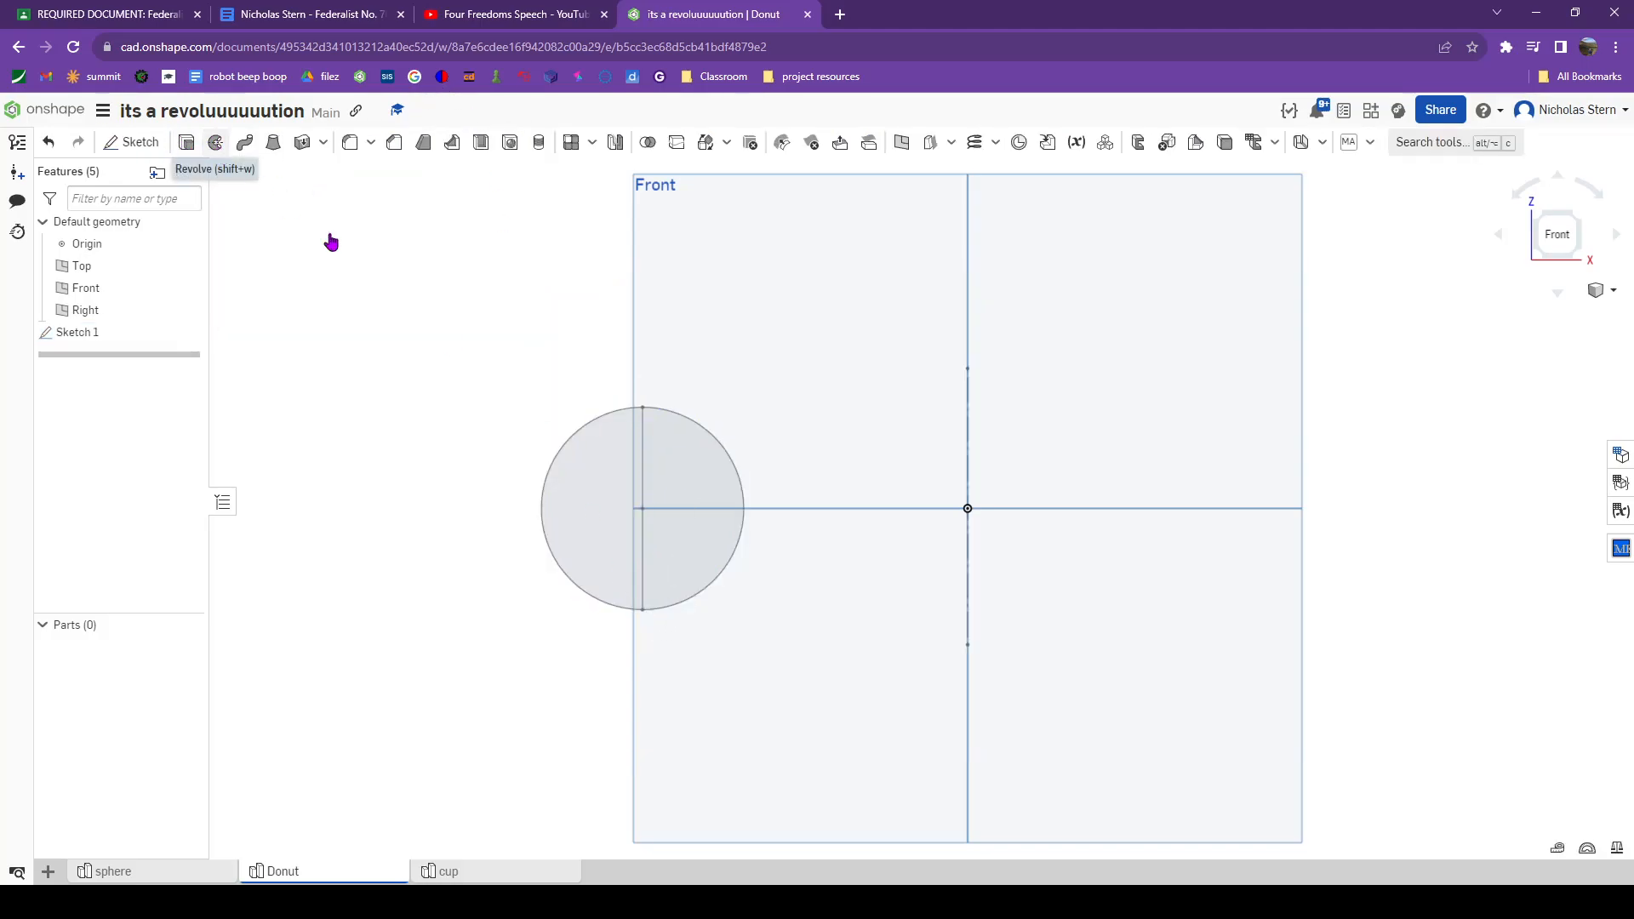
{"action": "left_click", "coordinate": [613, 554]}
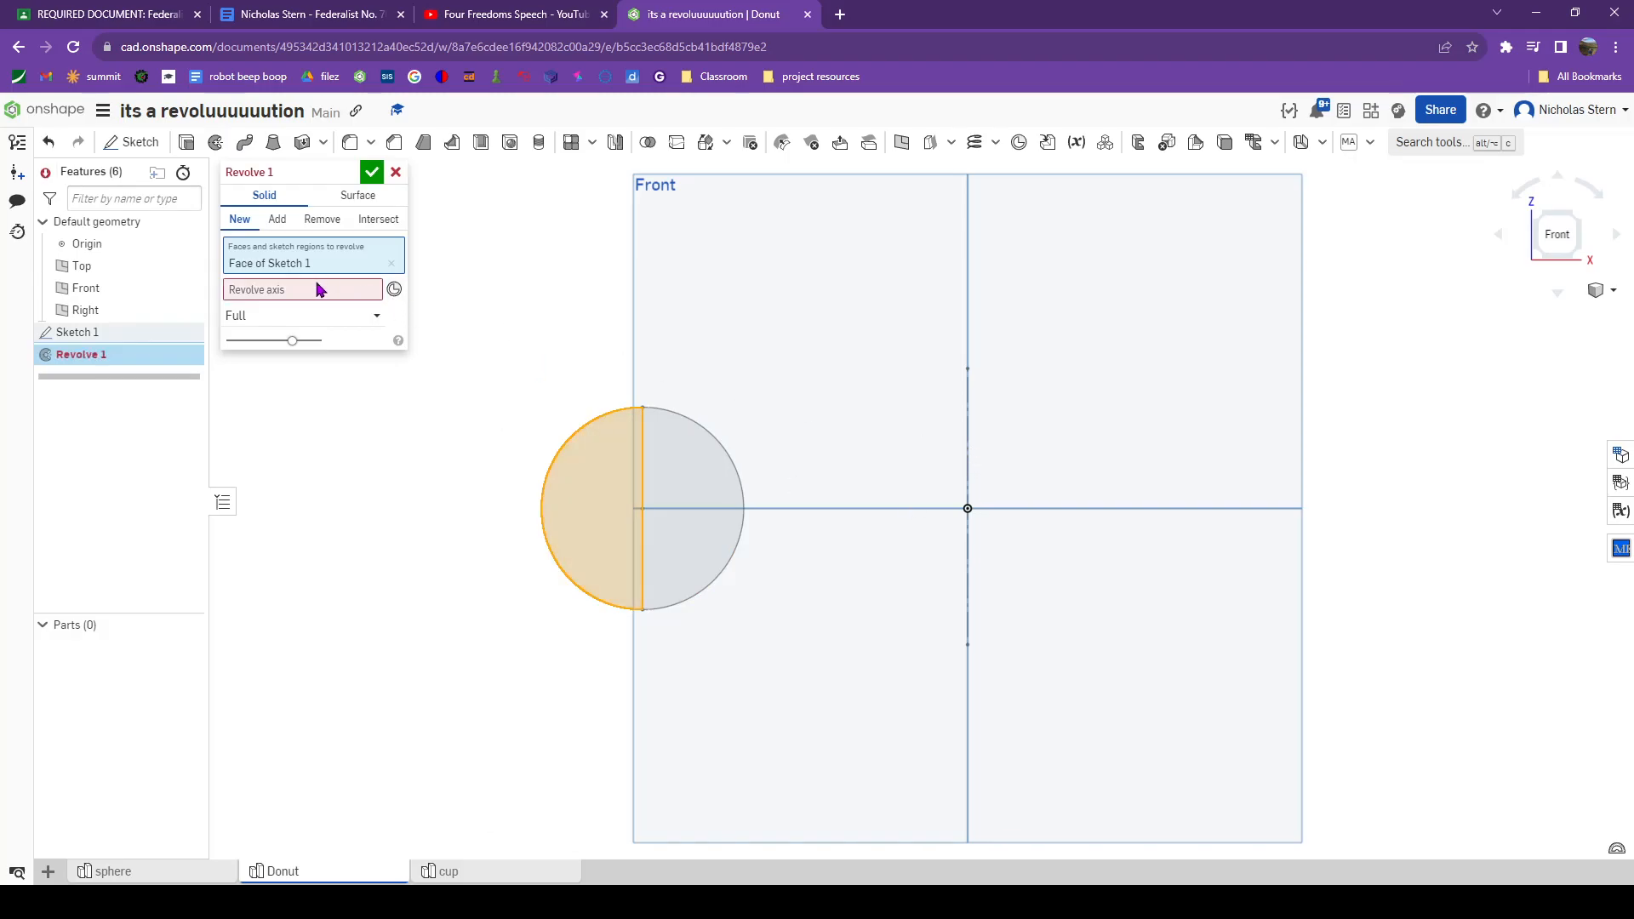
{"action": "left_click", "coordinate": [967, 395]}
{"action": "mouse_move", "coordinate": [967, 396]}
{"action": "right_mouse_down"}
{"action": "mouse_move", "coordinate": [958, 446]}
{"action": "mouse_move", "coordinate": [835, 615]}
{"action": "right_mouse_up"}
{"action": "scroll", "coordinate": [836, 615], "scroll_direction": "down", "scroll_amount": 5}
{"action": "right_click_drag", "start_coordinate": [889, 412], "coordinate": [870, 533]}
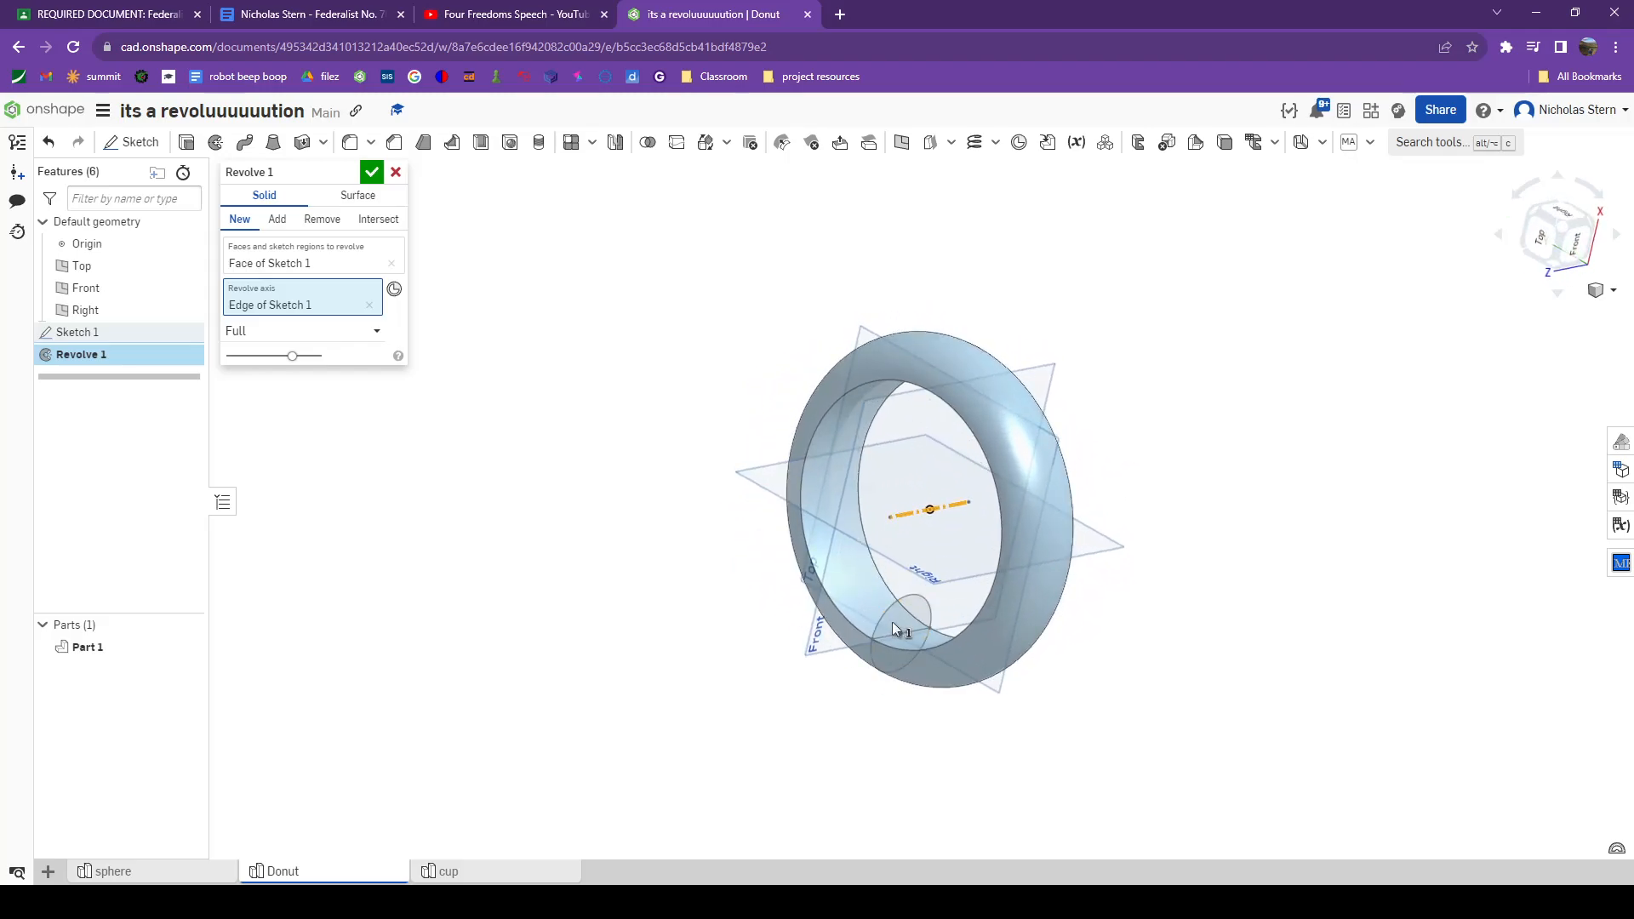
{"action": "scroll", "coordinate": [891, 620], "scroll_direction": "up", "scroll_amount": 3}
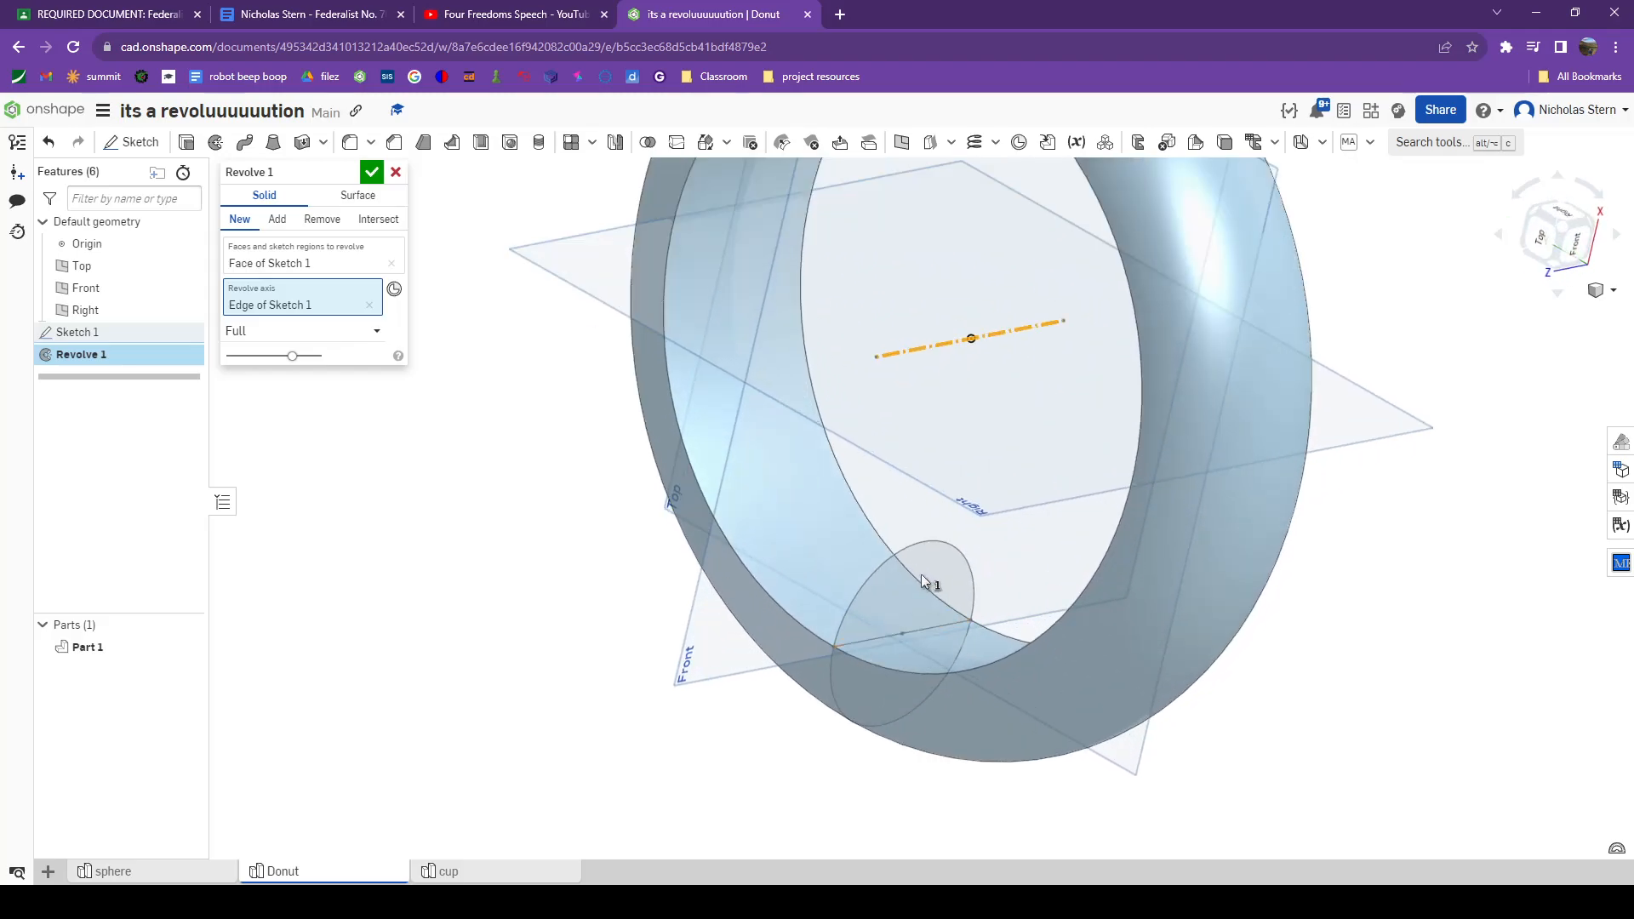
{"action": "scroll", "coordinate": [922, 572], "scroll_direction": "down", "scroll_amount": 5}
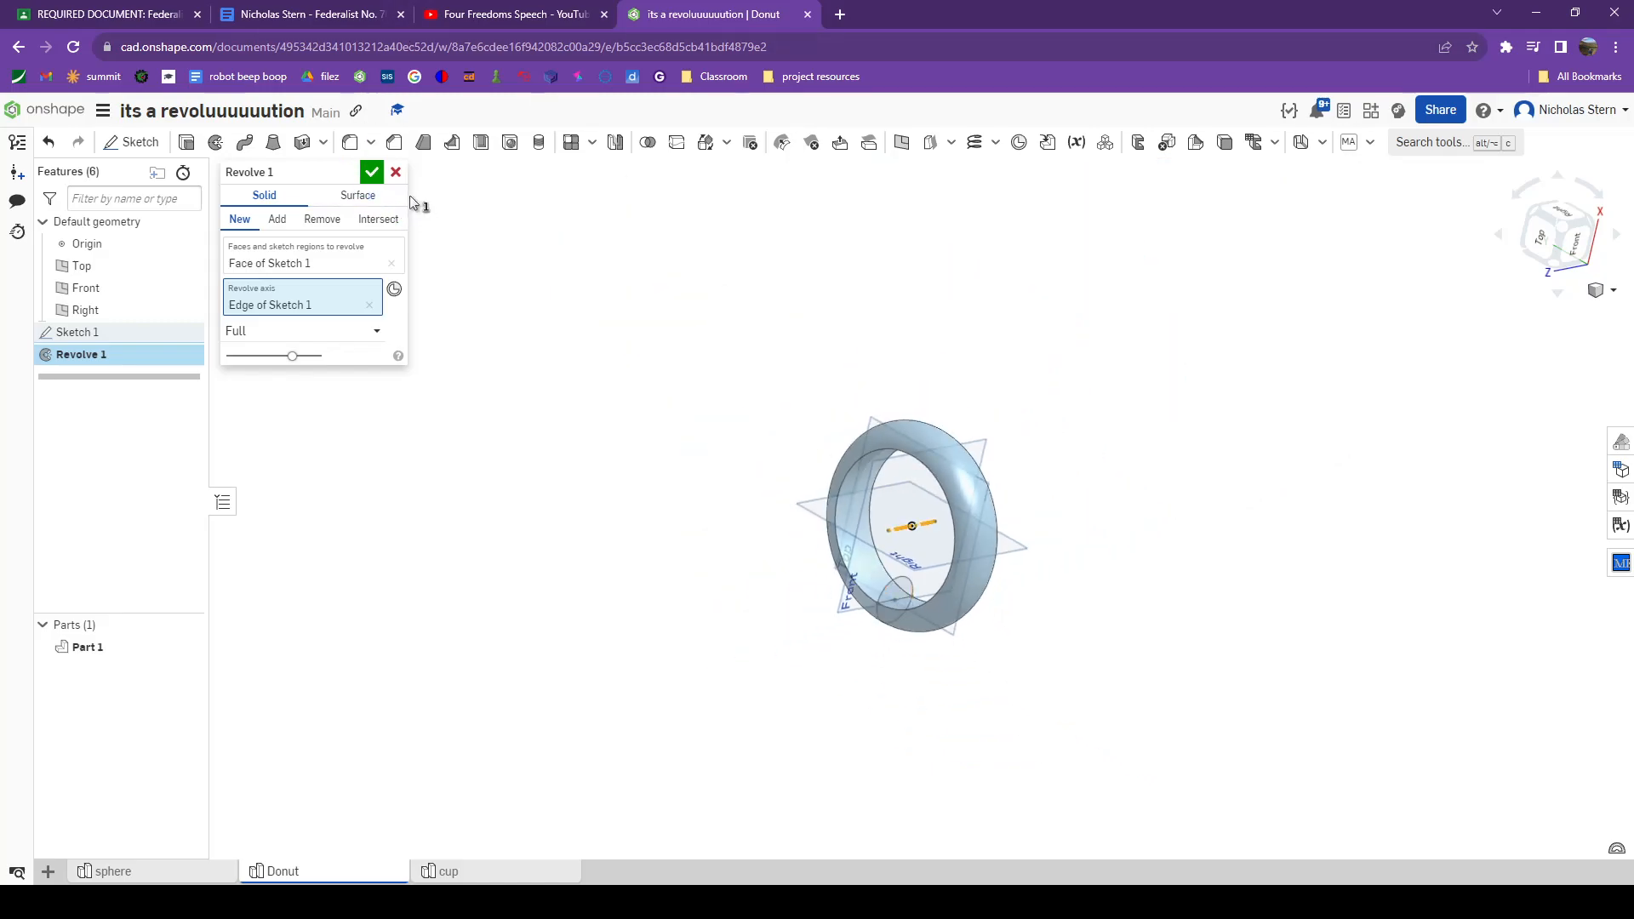
{"action": "left_click", "coordinate": [396, 172]}
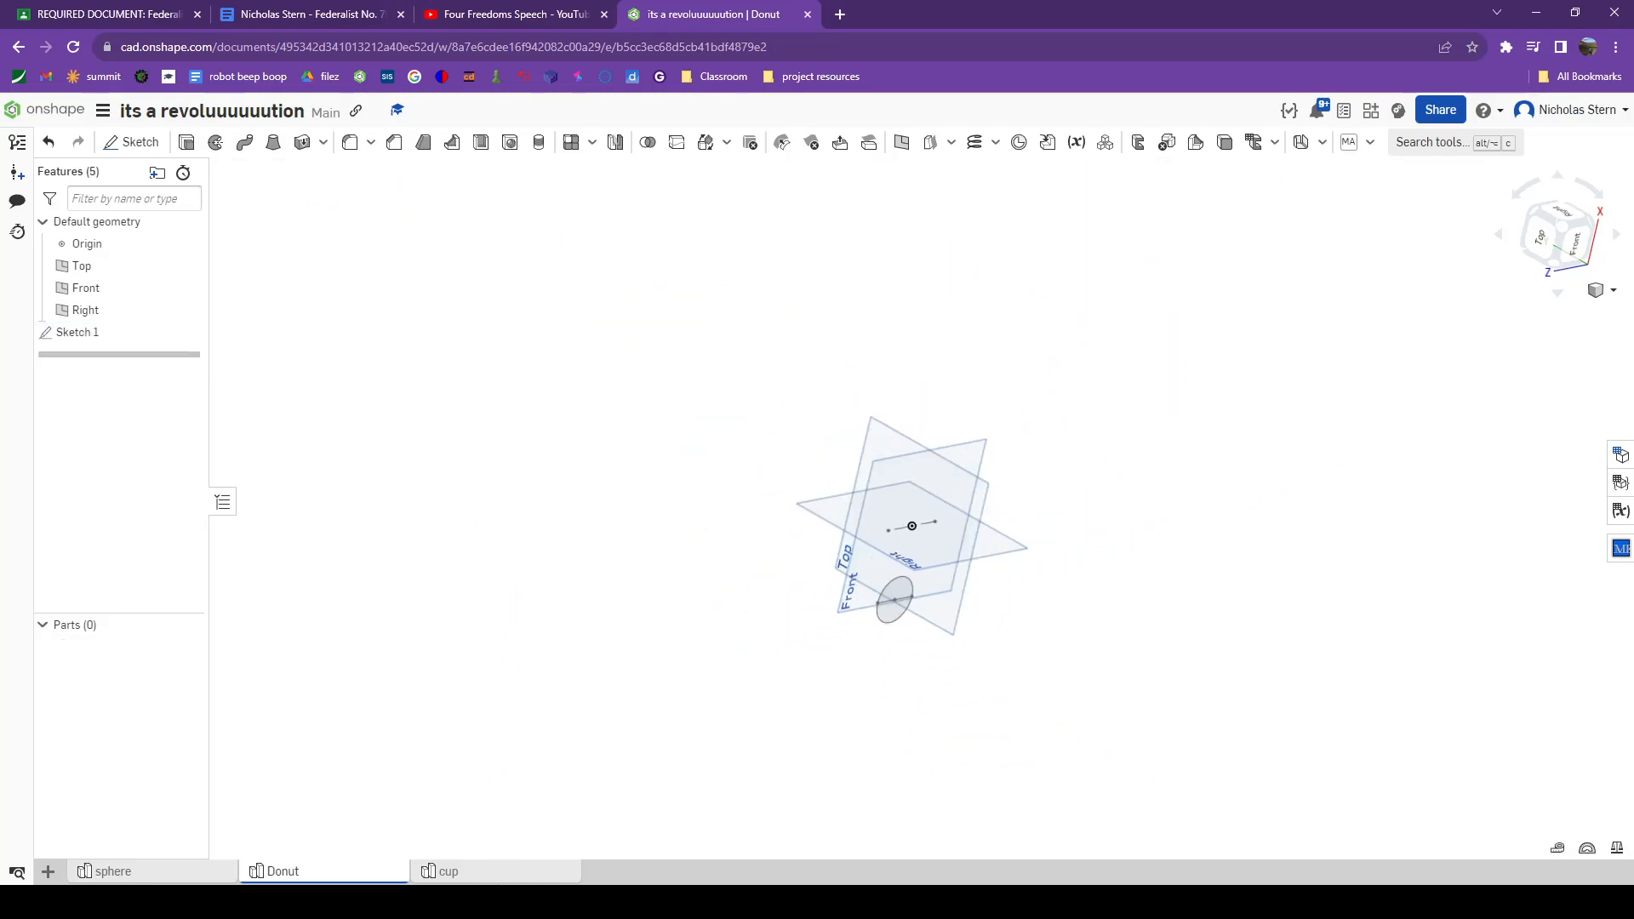
Step: Open the cup part studio and start a sketch on the Front plane, viewed from the front
{"action": "left_click", "coordinate": [499, 870]}
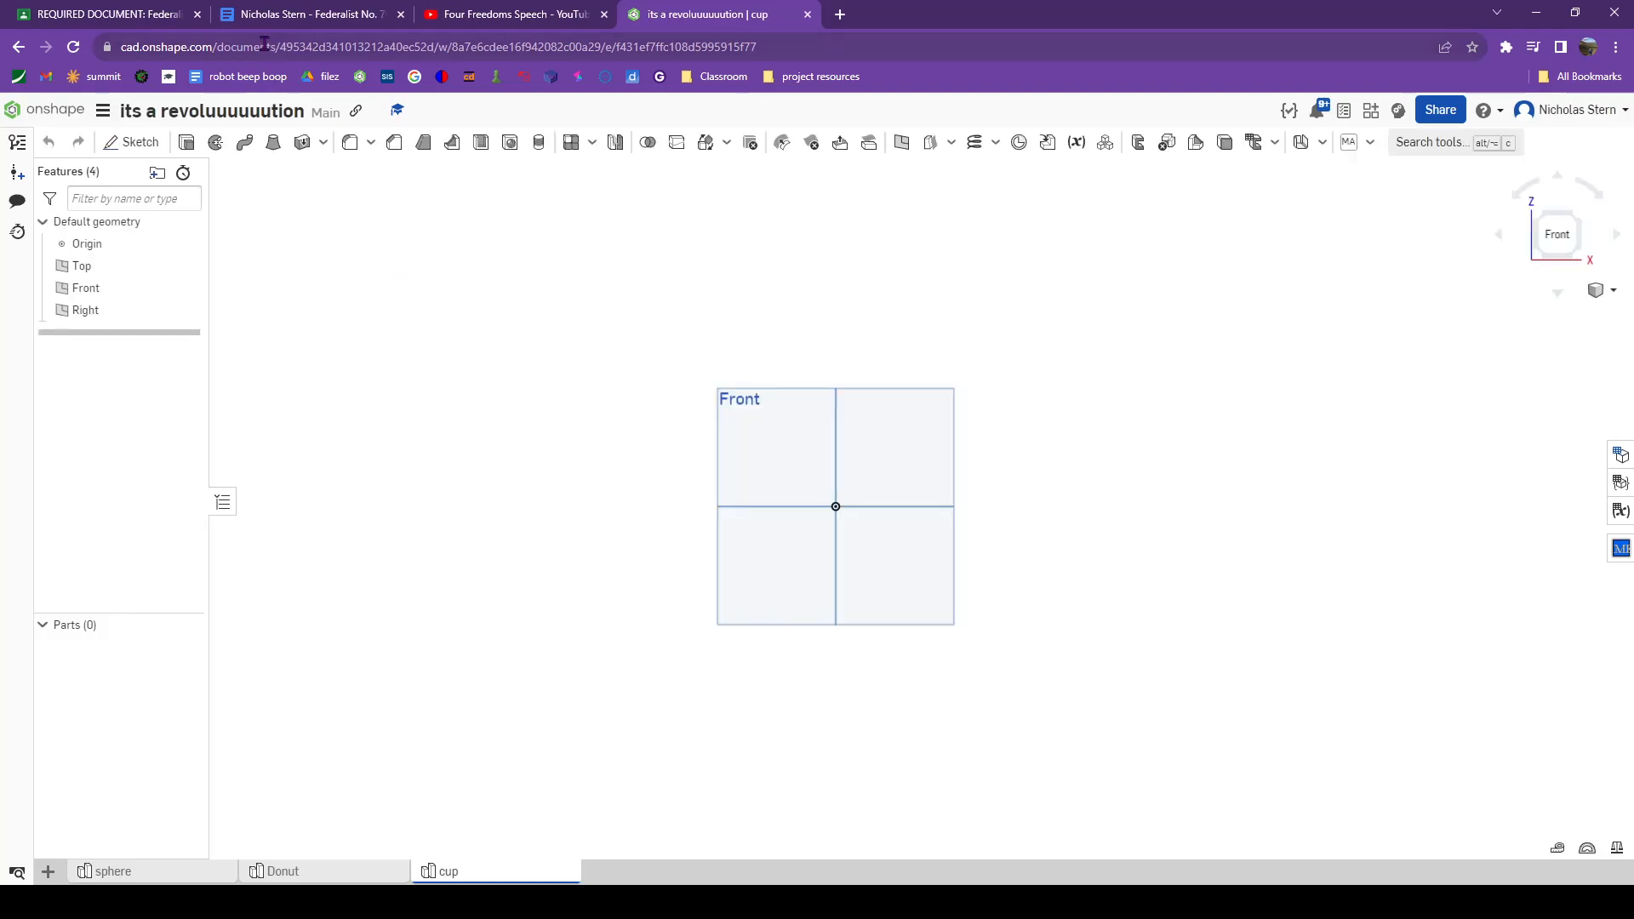
{"action": "left_click", "coordinate": [132, 142]}
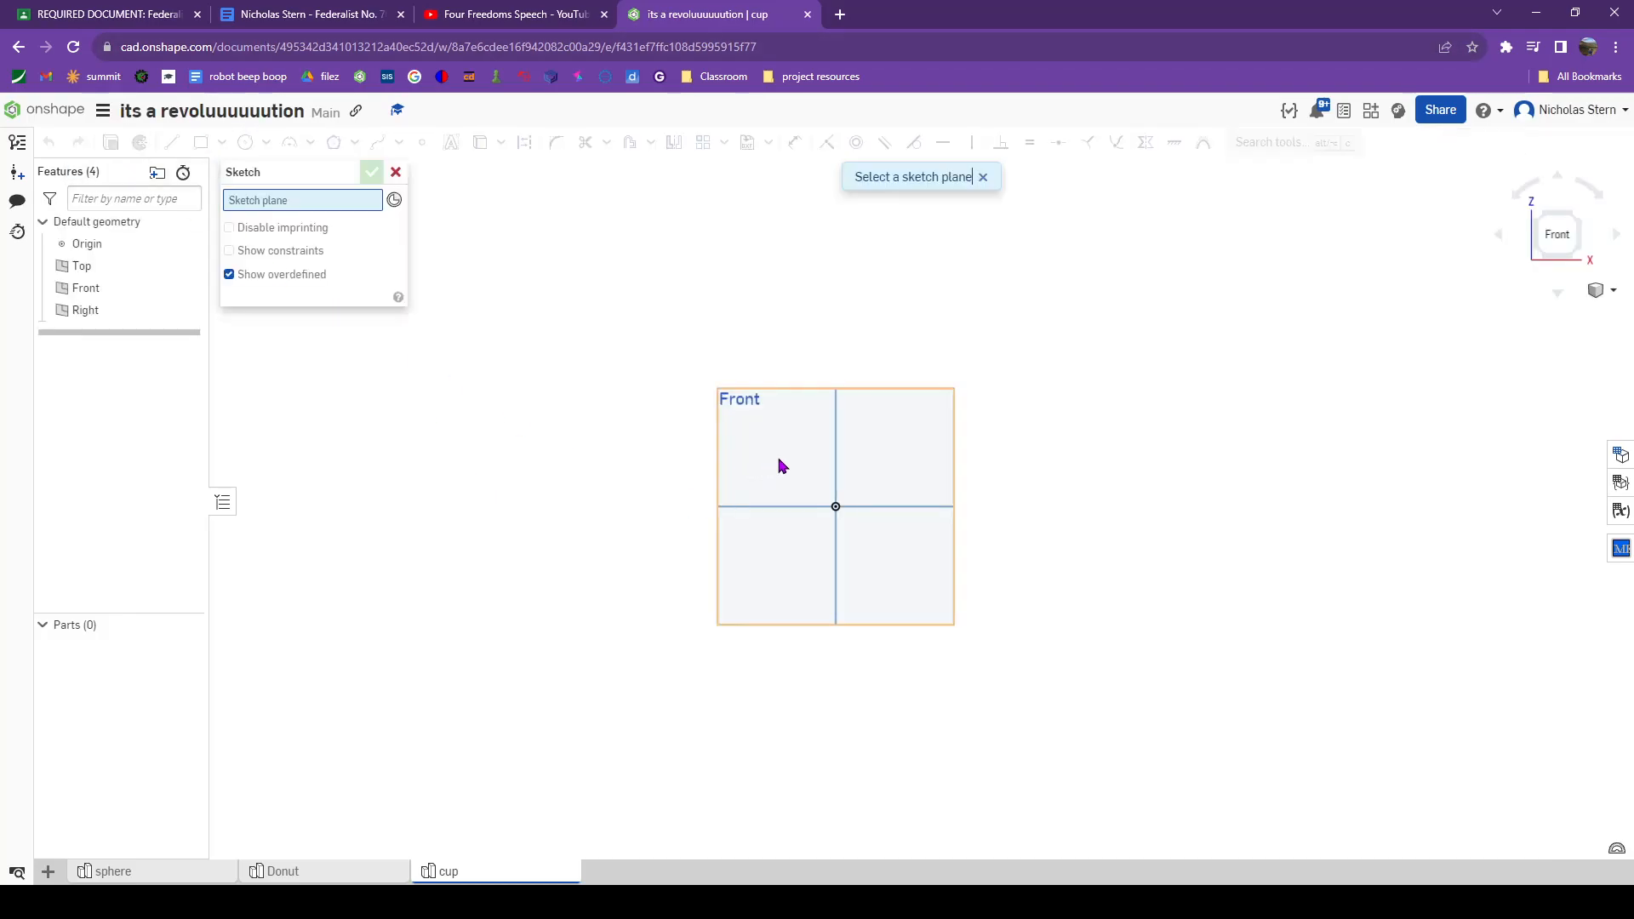
{"action": "left_click", "coordinate": [787, 461]}
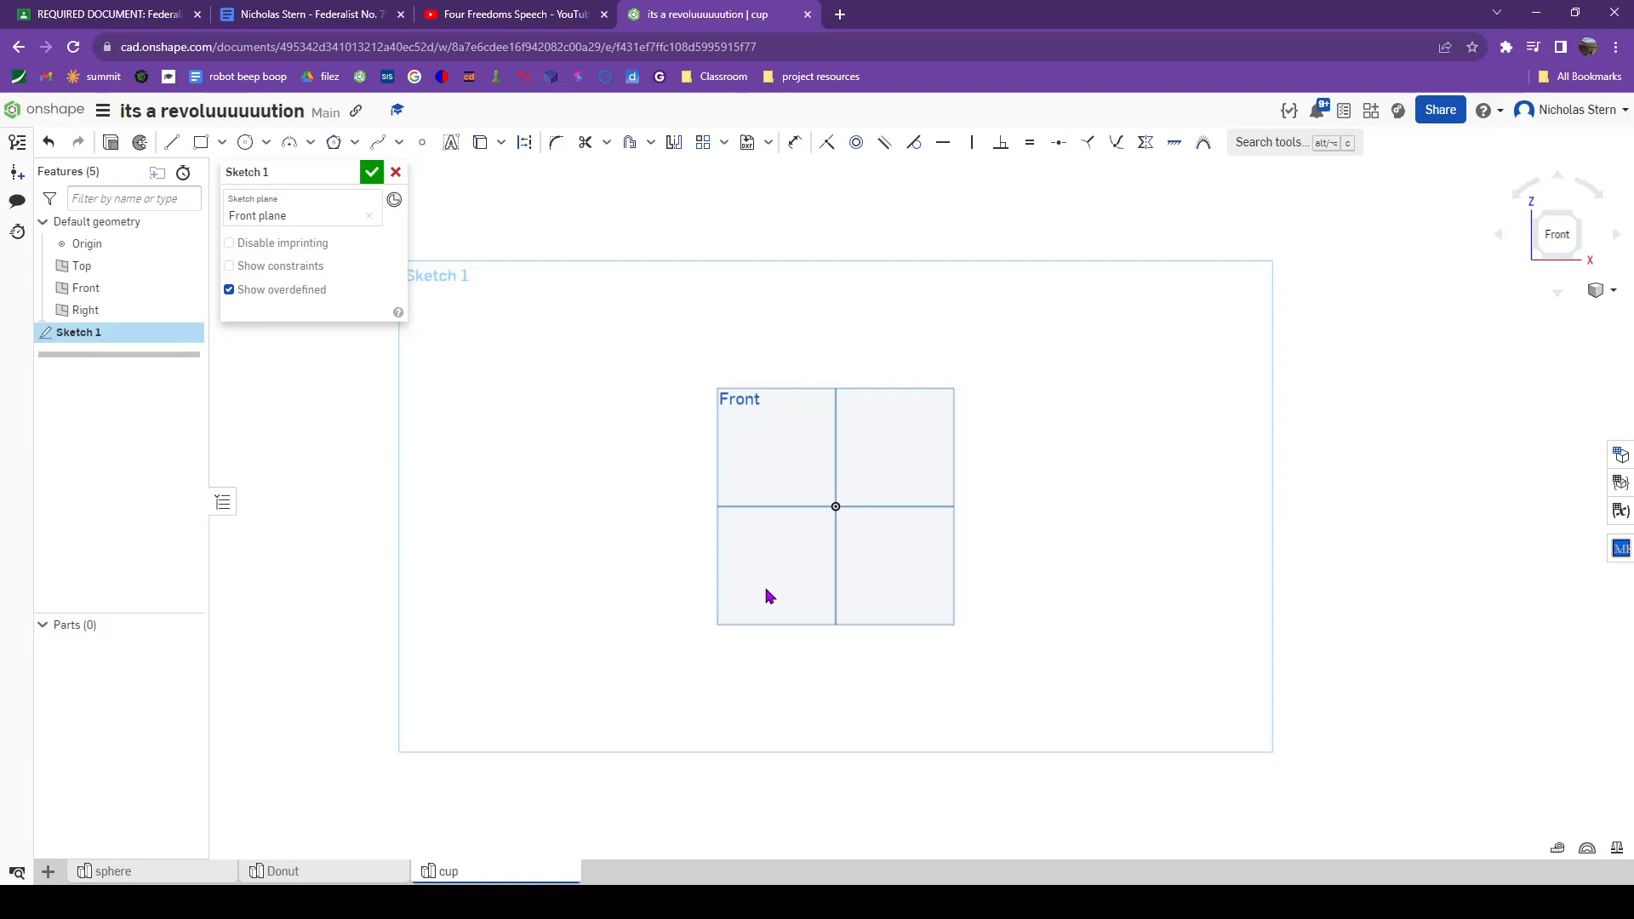
{"action": "left_click", "coordinate": [1559, 231]}
{"action": "scroll", "coordinate": [894, 721], "scroll_direction": "down", "scroll_amount": 3}
{"action": "scroll", "coordinate": [897, 536], "scroll_direction": "up", "scroll_amount": 2}
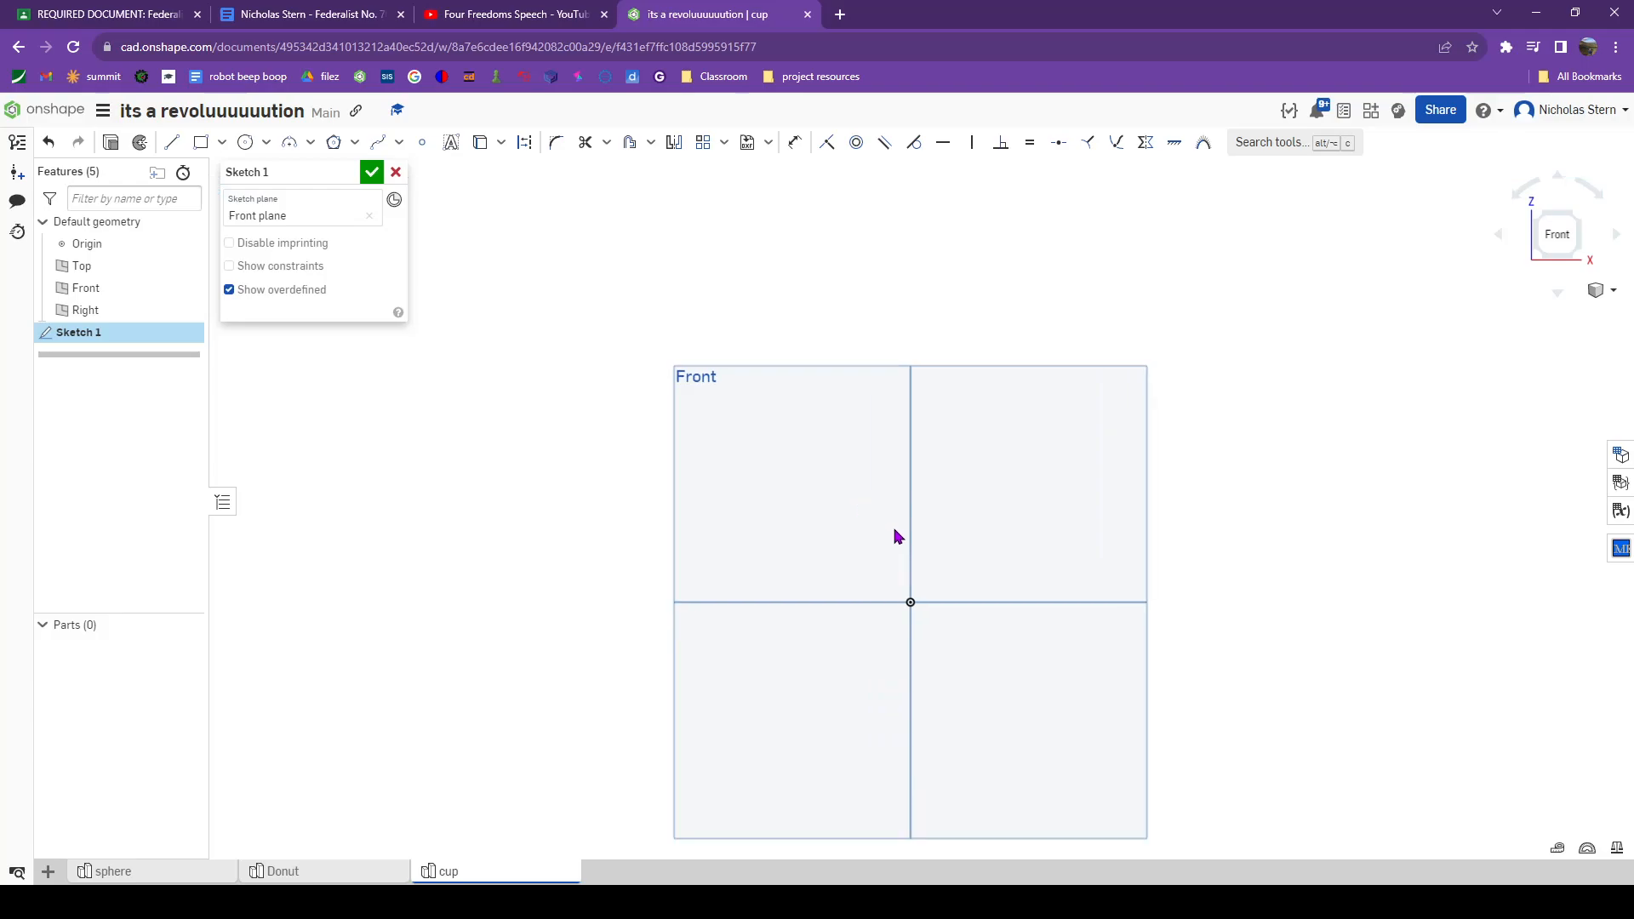
{"action": "scroll", "coordinate": [900, 530], "scroll_direction": "down", "scroll_amount": 3}
Step: Draw a vertical line through the origin from the Front plane's lower edge to its upper edge
{"action": "key", "text": "l"}
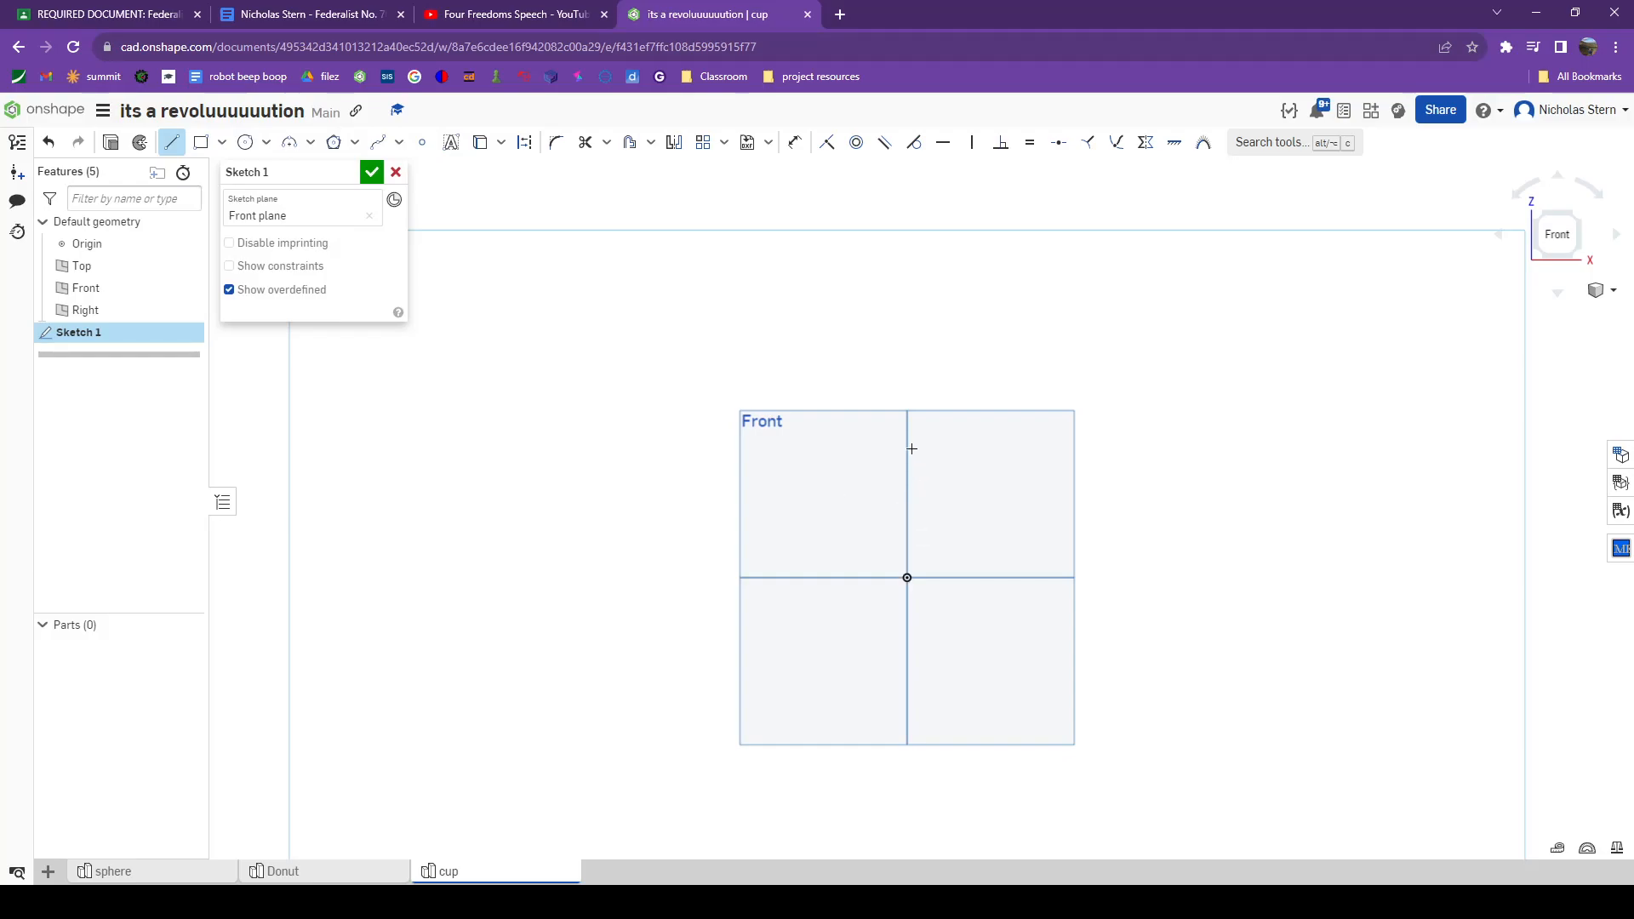
{"action": "left_click", "coordinate": [907, 744]}
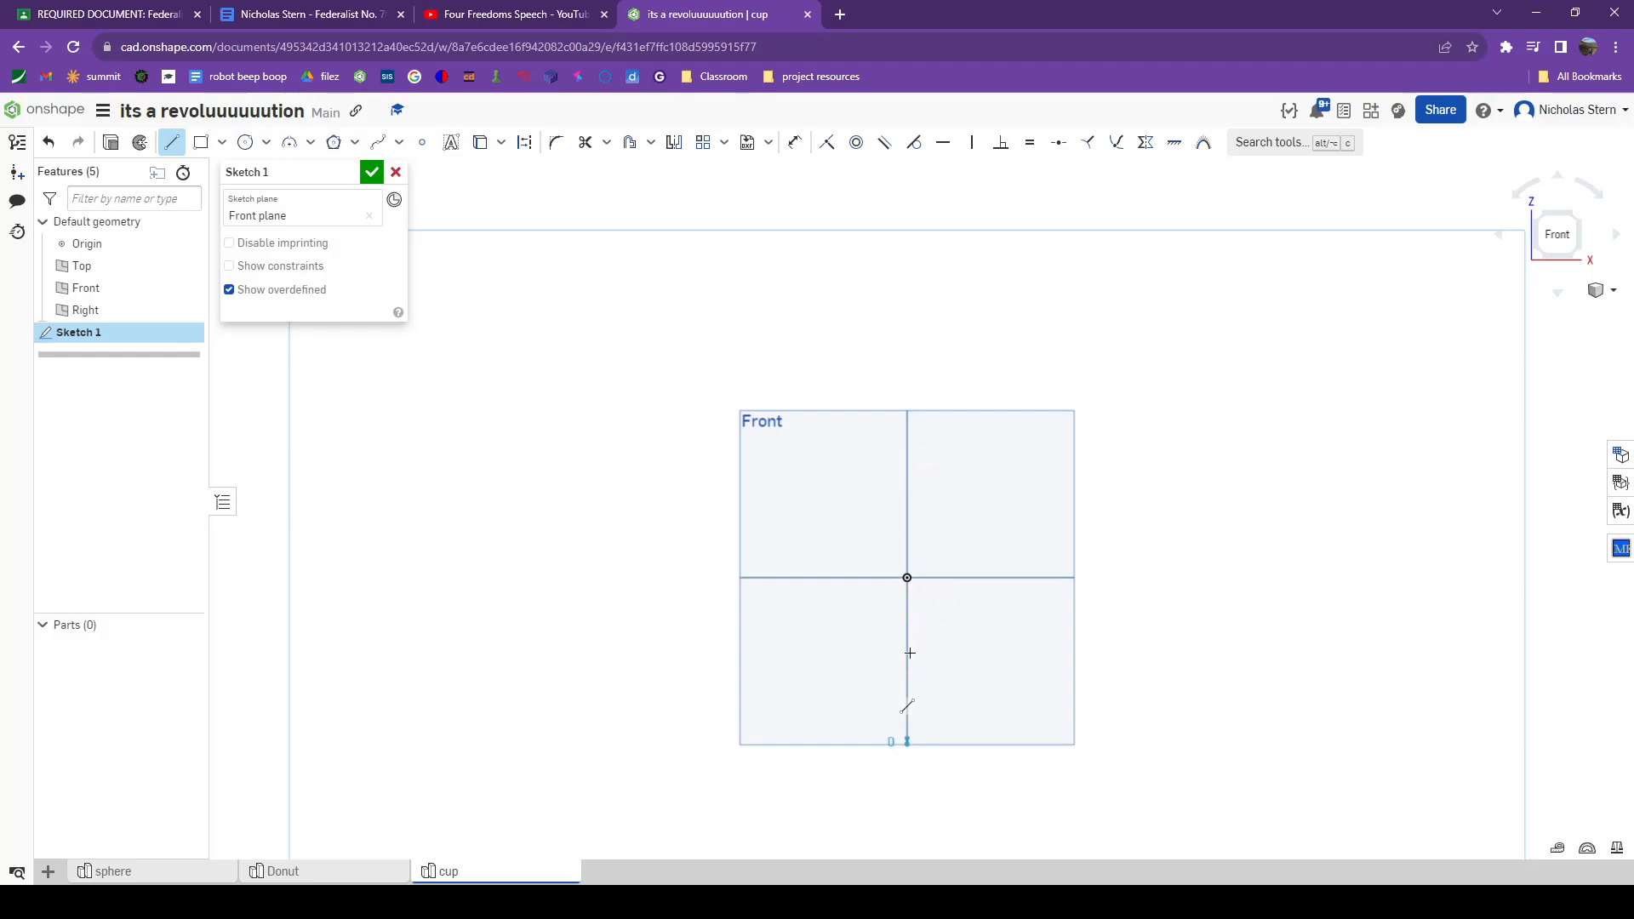
{"action": "left_click", "coordinate": [907, 411]}
{"action": "key", "text": "Escape"}
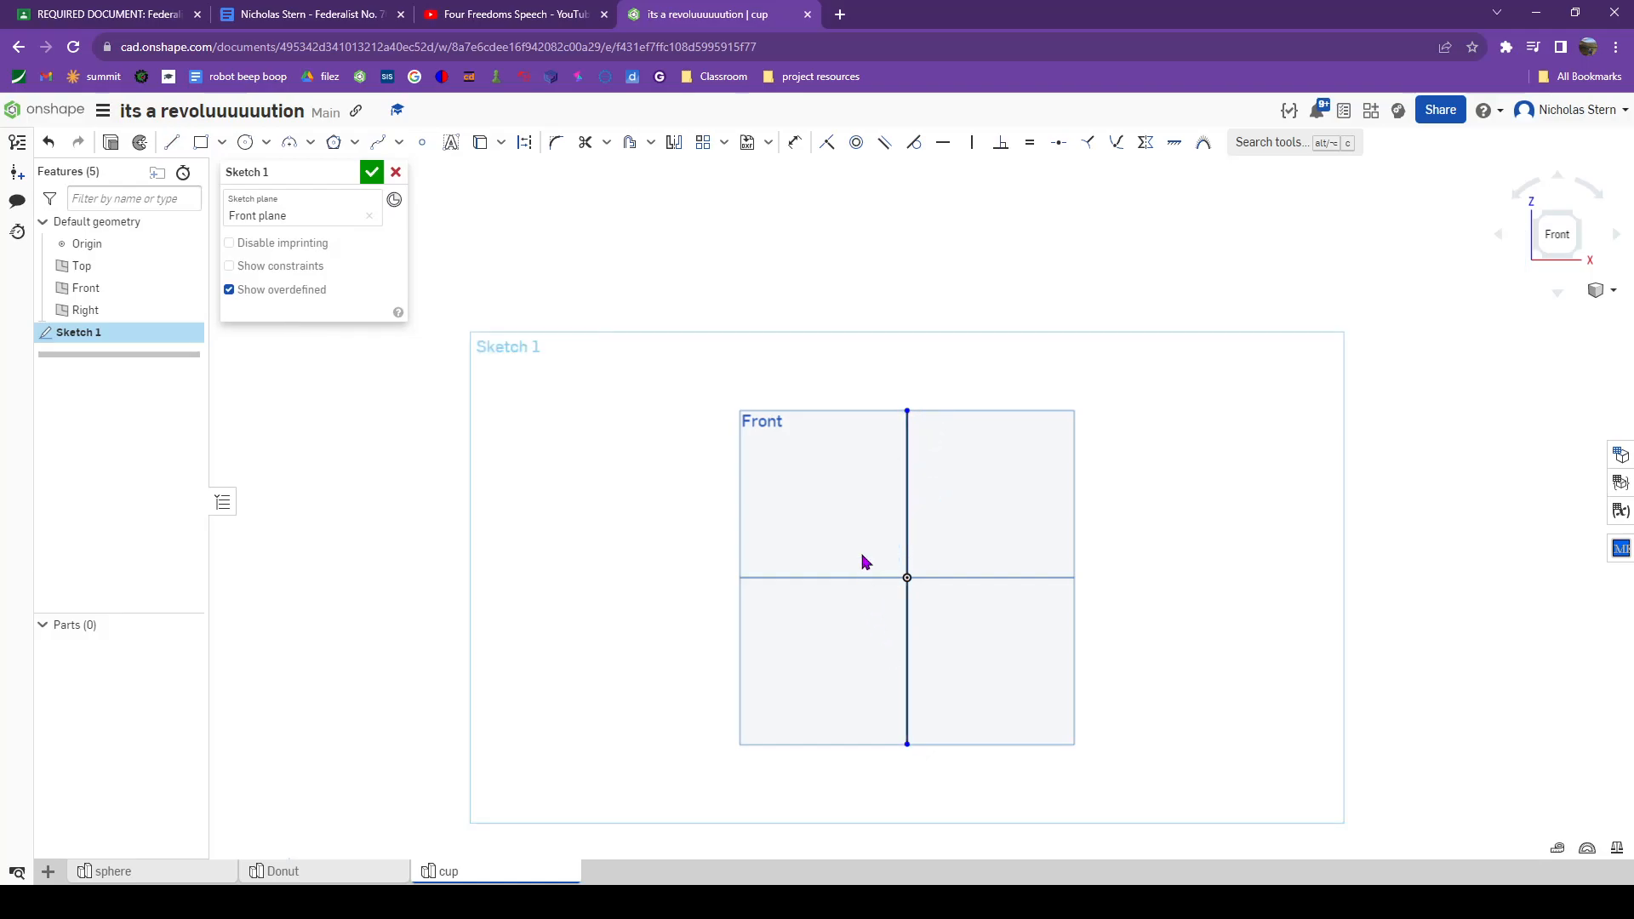
Step: Draw a rim line about 0.41 long on the Front plane's upper edge and a sloping inner wall from its right end to the vertical line
{"action": "key", "text": "l"}
{"action": "left_click", "coordinate": [843, 411]}
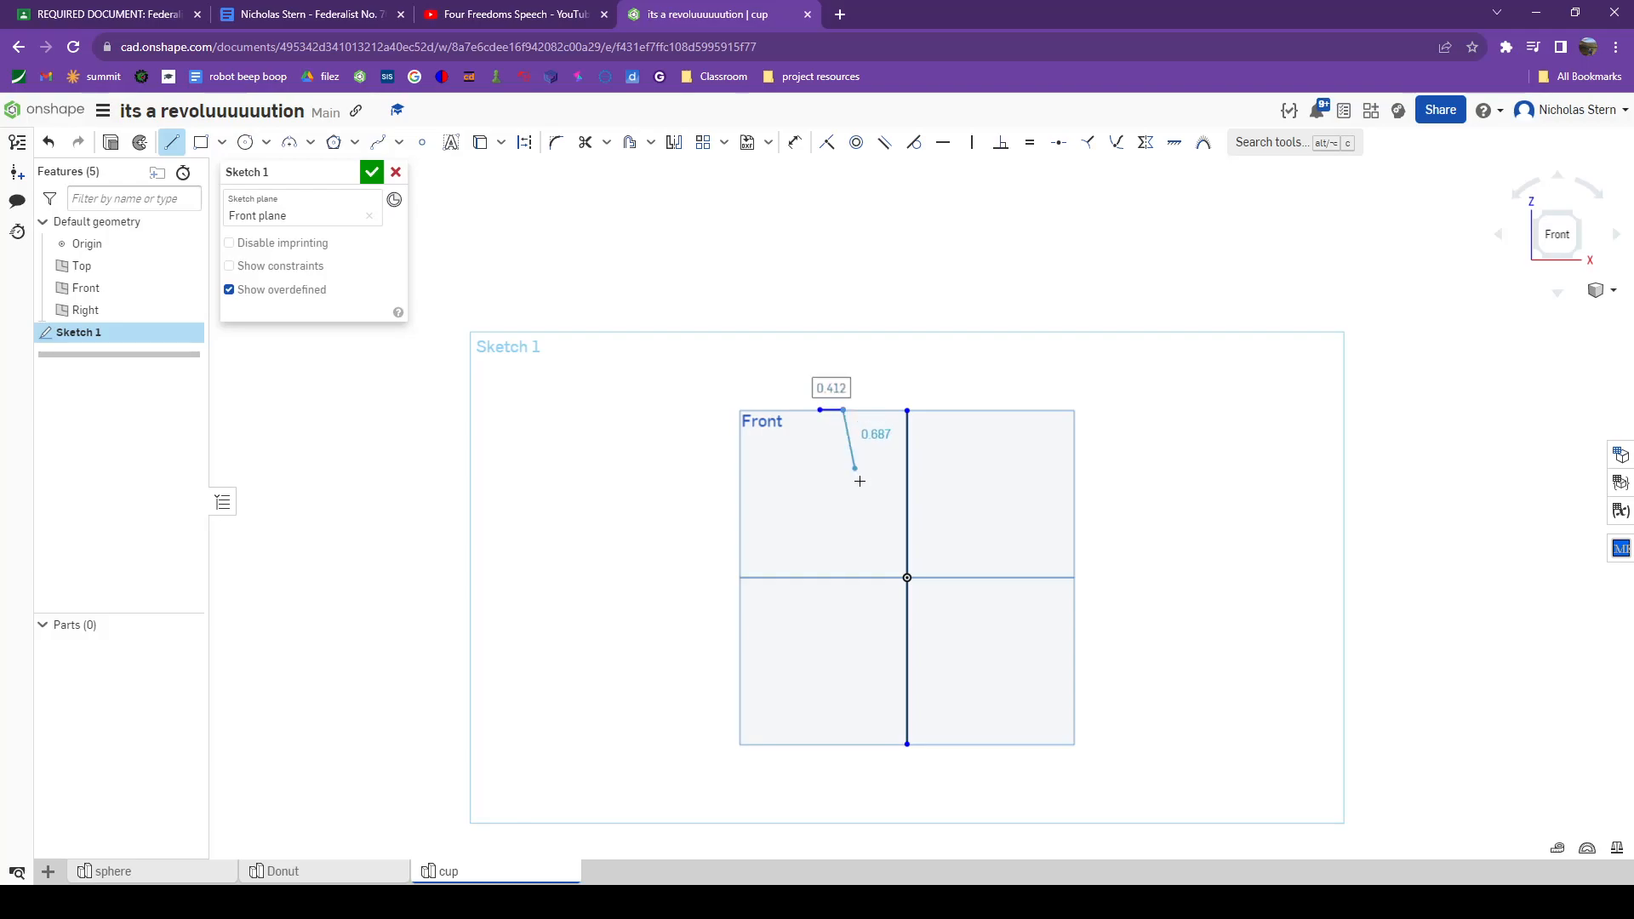
{"action": "double_click", "coordinate": [907, 553]}
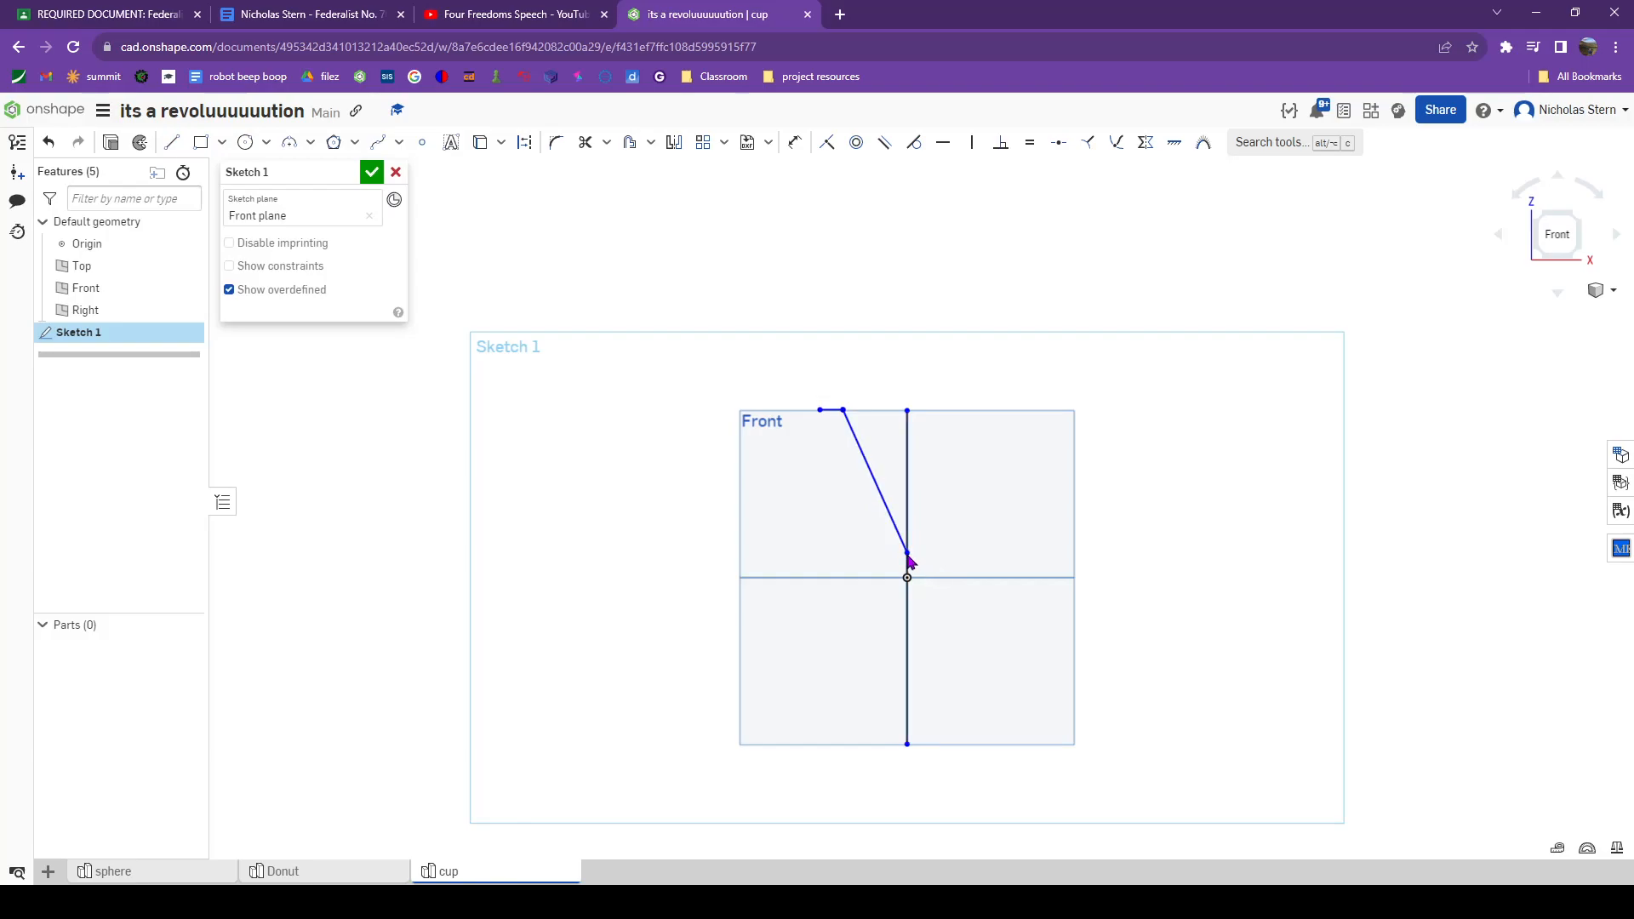
Step: Draw an outer wall line about 3.24 long from the rim's left end to the horizontal axis and make it parallel to the inner wall
{"action": "left_click", "coordinate": [820, 411]}
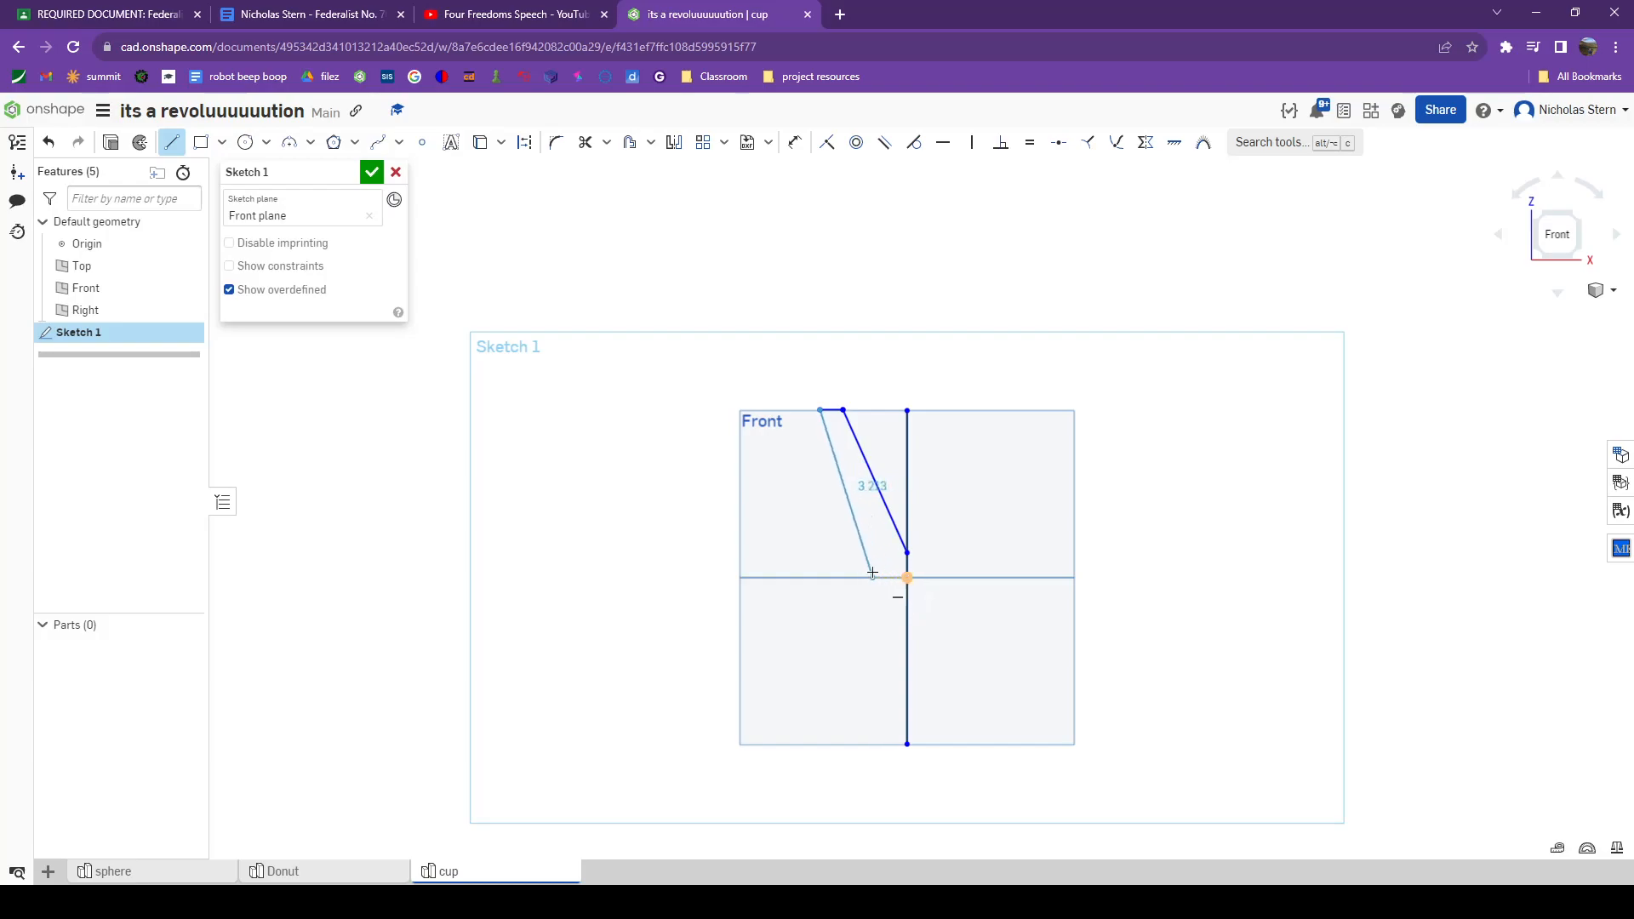
{"action": "left_click", "coordinate": [883, 576]}
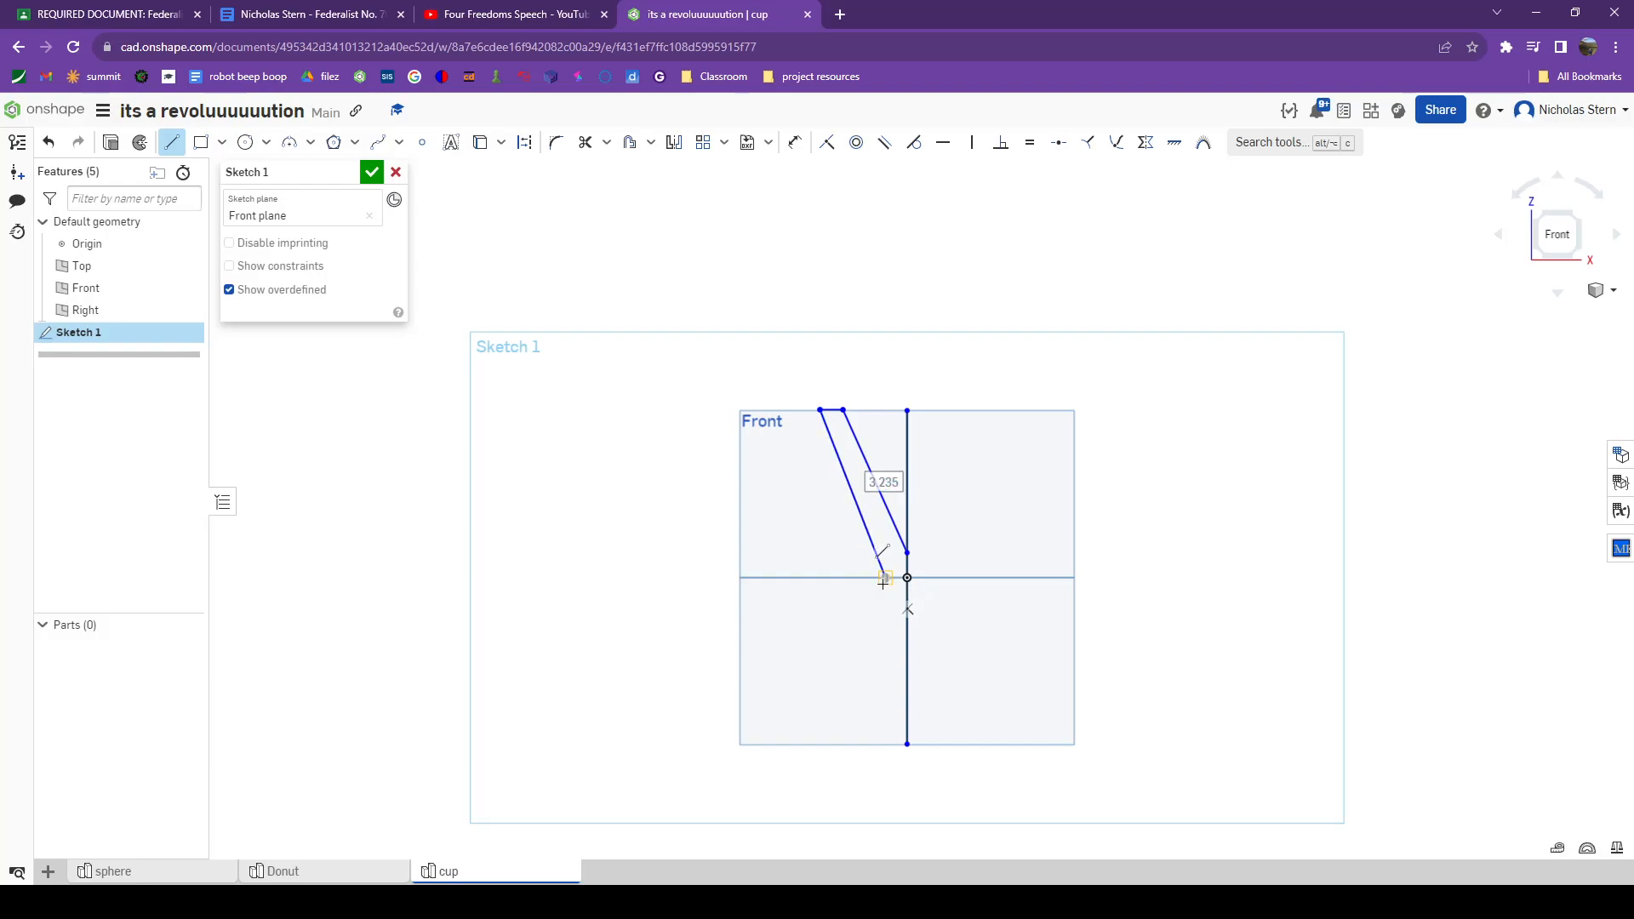
{"action": "key", "text": "b"}
{"action": "left_click", "coordinate": [865, 524]}
{"action": "left_click", "coordinate": [883, 500]}
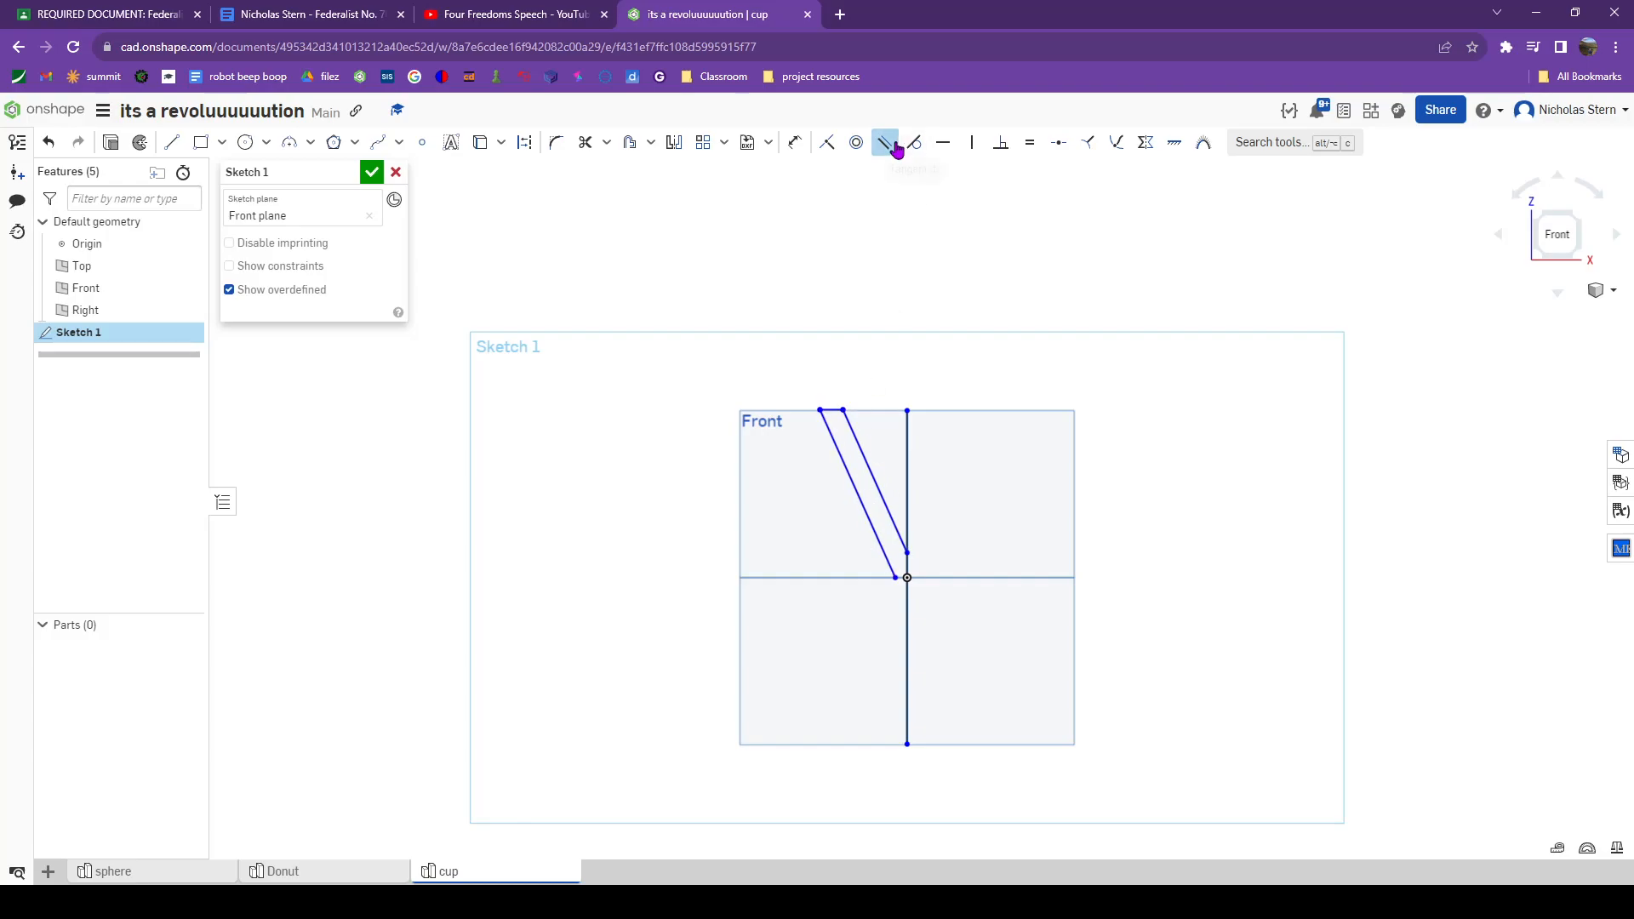
Step: Draw a half-circle arc bulging left, from the outer wall's lower end to a point directly below it
{"action": "key", "text": "l"}
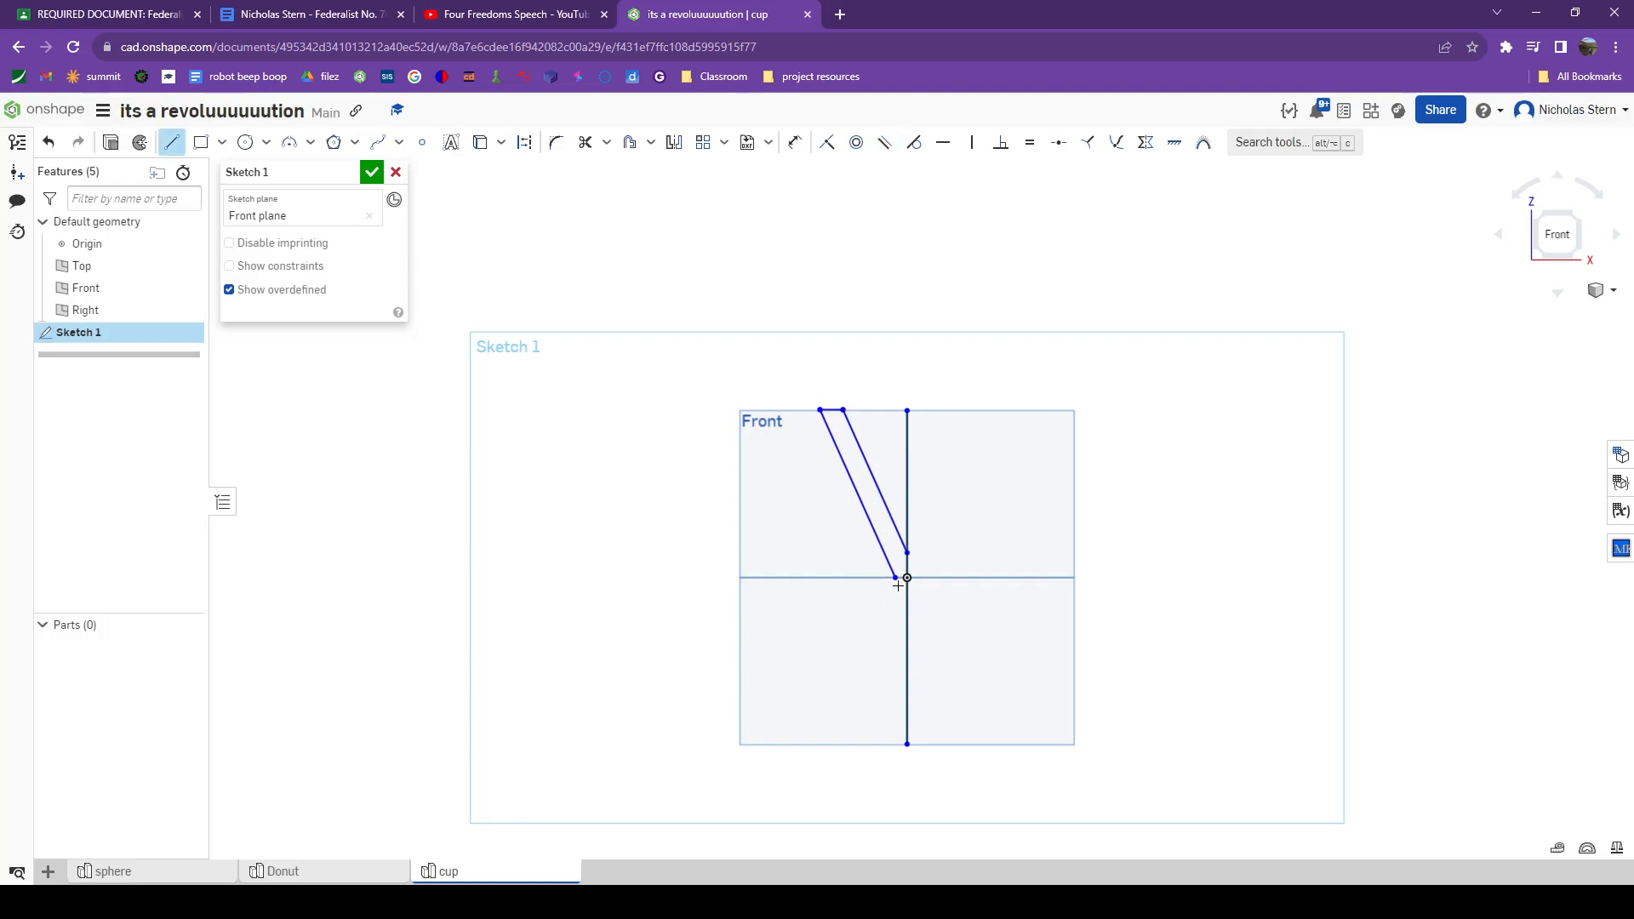
{"action": "key", "text": "a"}
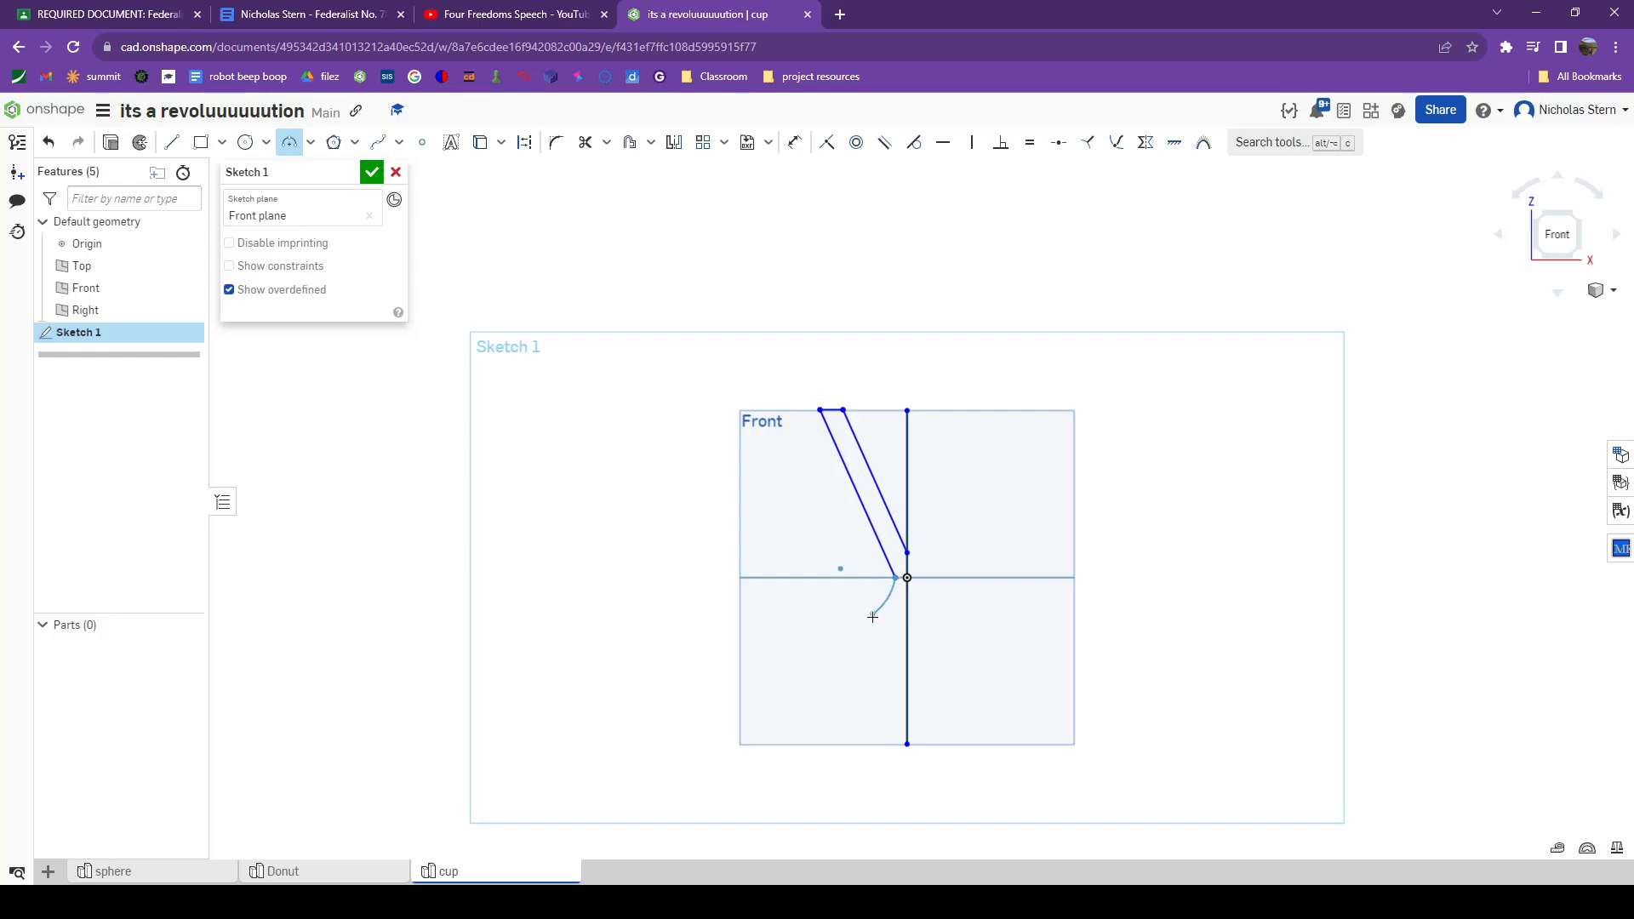
{"action": "left_click", "coordinate": [895, 622]}
{"action": "left_click", "coordinate": [876, 608]}
{"action": "key", "text": "Escape"}
Step: Draw the stem outline below the arc: a diagonal outward, a diagonal about 0.9 long back inward, a short vertical and a short horizontal line leftward
{"action": "key", "text": "l"}
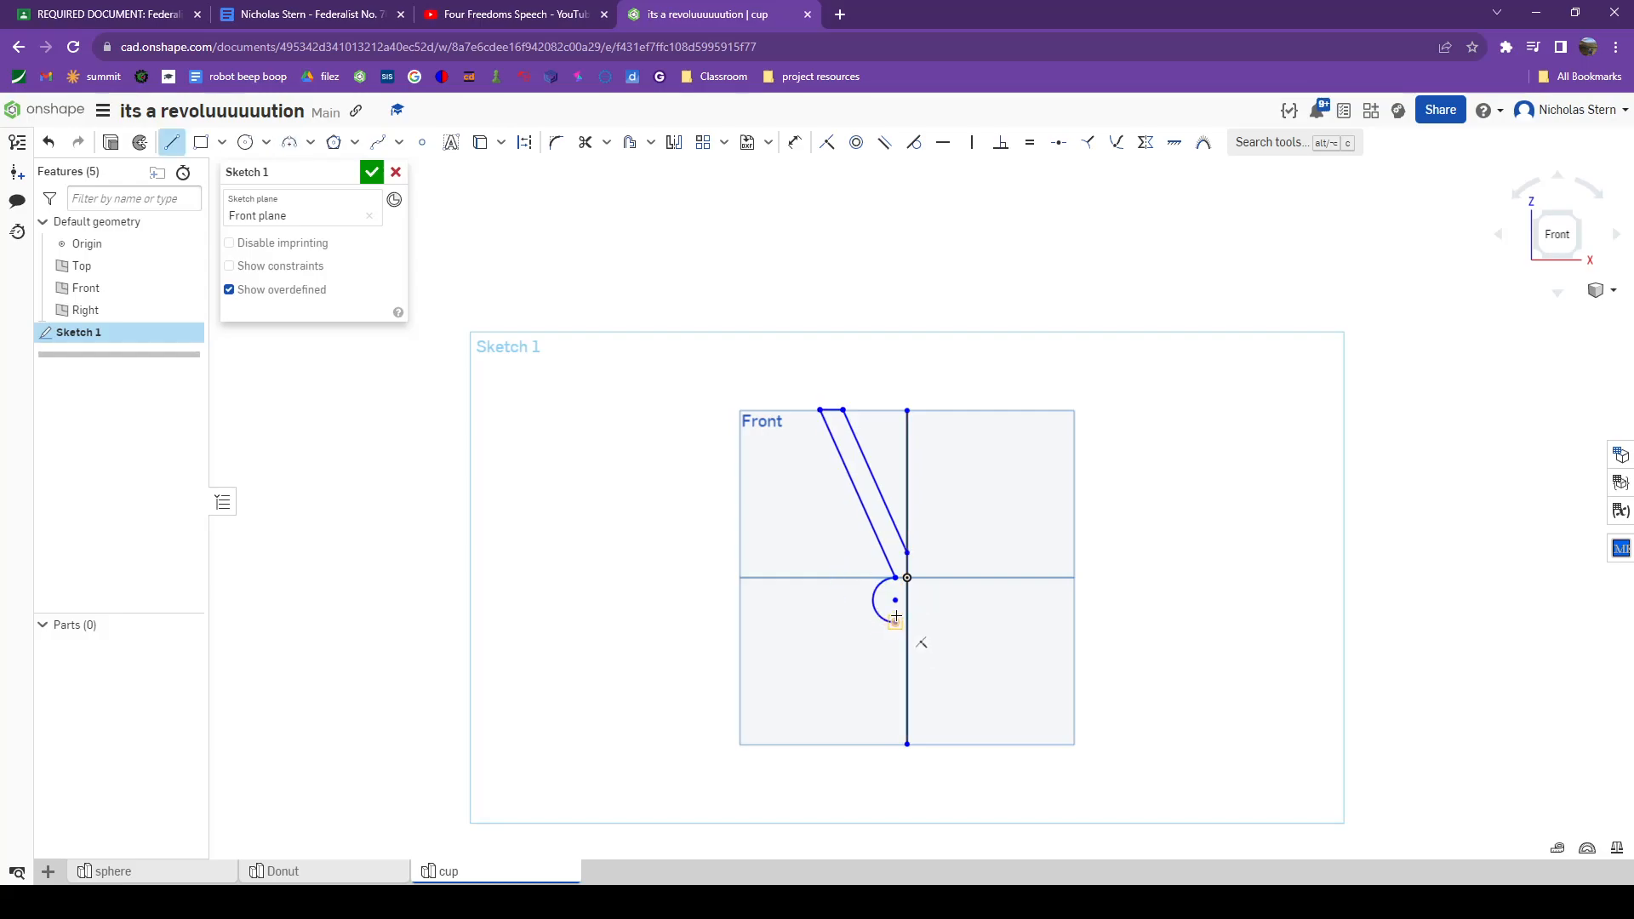
{"action": "left_click", "coordinate": [894, 624]}
{"action": "left_click", "coordinate": [862, 668]}
{"action": "left_click", "coordinate": [883, 713]}
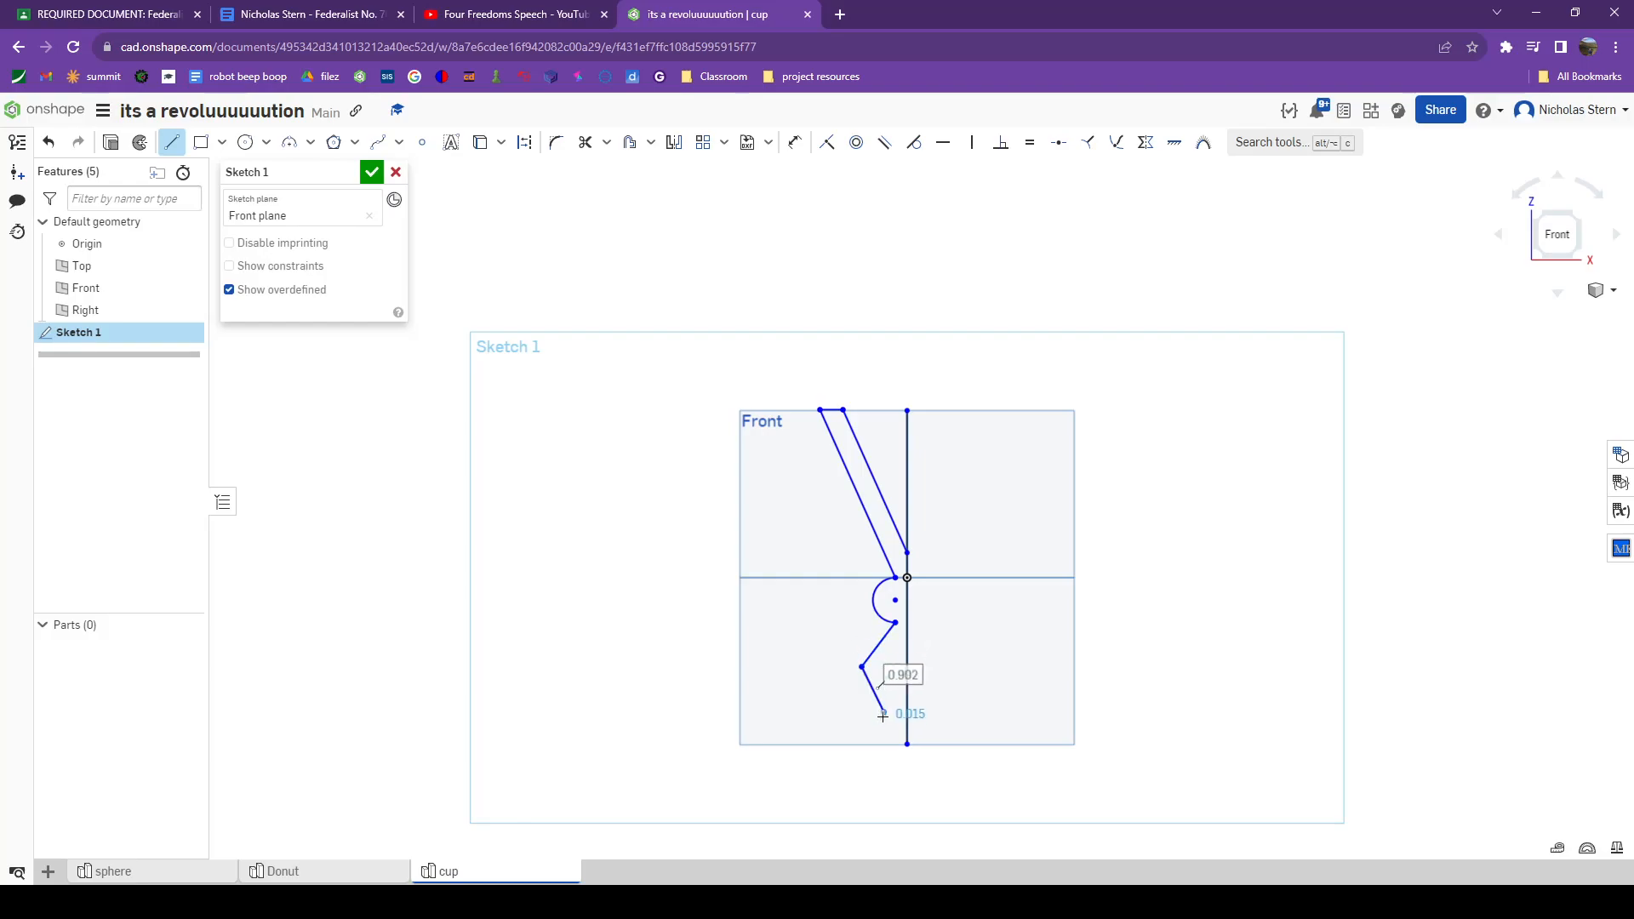
{"action": "left_click", "coordinate": [883, 726]}
{"action": "left_click", "coordinate": [851, 726]}
{"action": "key", "text": "Escape"}
Step: Draw a shallow convex arc from the left end of the short horizontal line down to the Front plane's lower edge
{"action": "key", "text": "a"}
{"action": "left_click", "coordinate": [851, 726]}
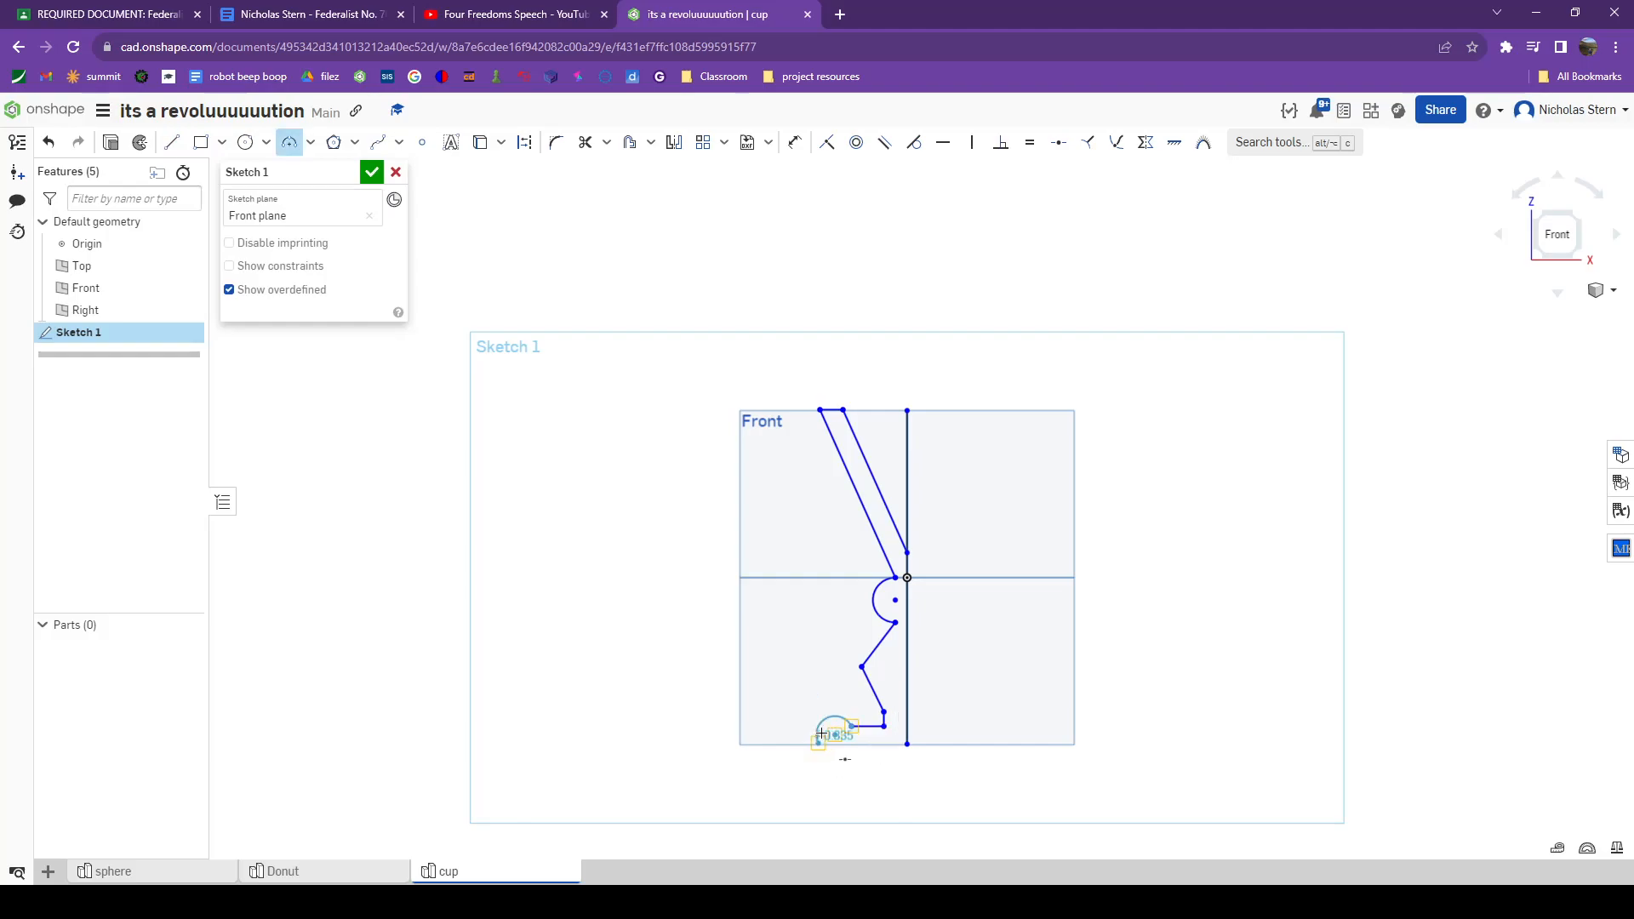
{"action": "scroll", "coordinate": [821, 739], "scroll_direction": "up", "scroll_amount": 5}
{"action": "left_click", "coordinate": [824, 739]}
{"action": "key", "text": "Escape"}
{"action": "scroll", "coordinate": [824, 739], "scroll_direction": "down", "scroll_amount": 5}
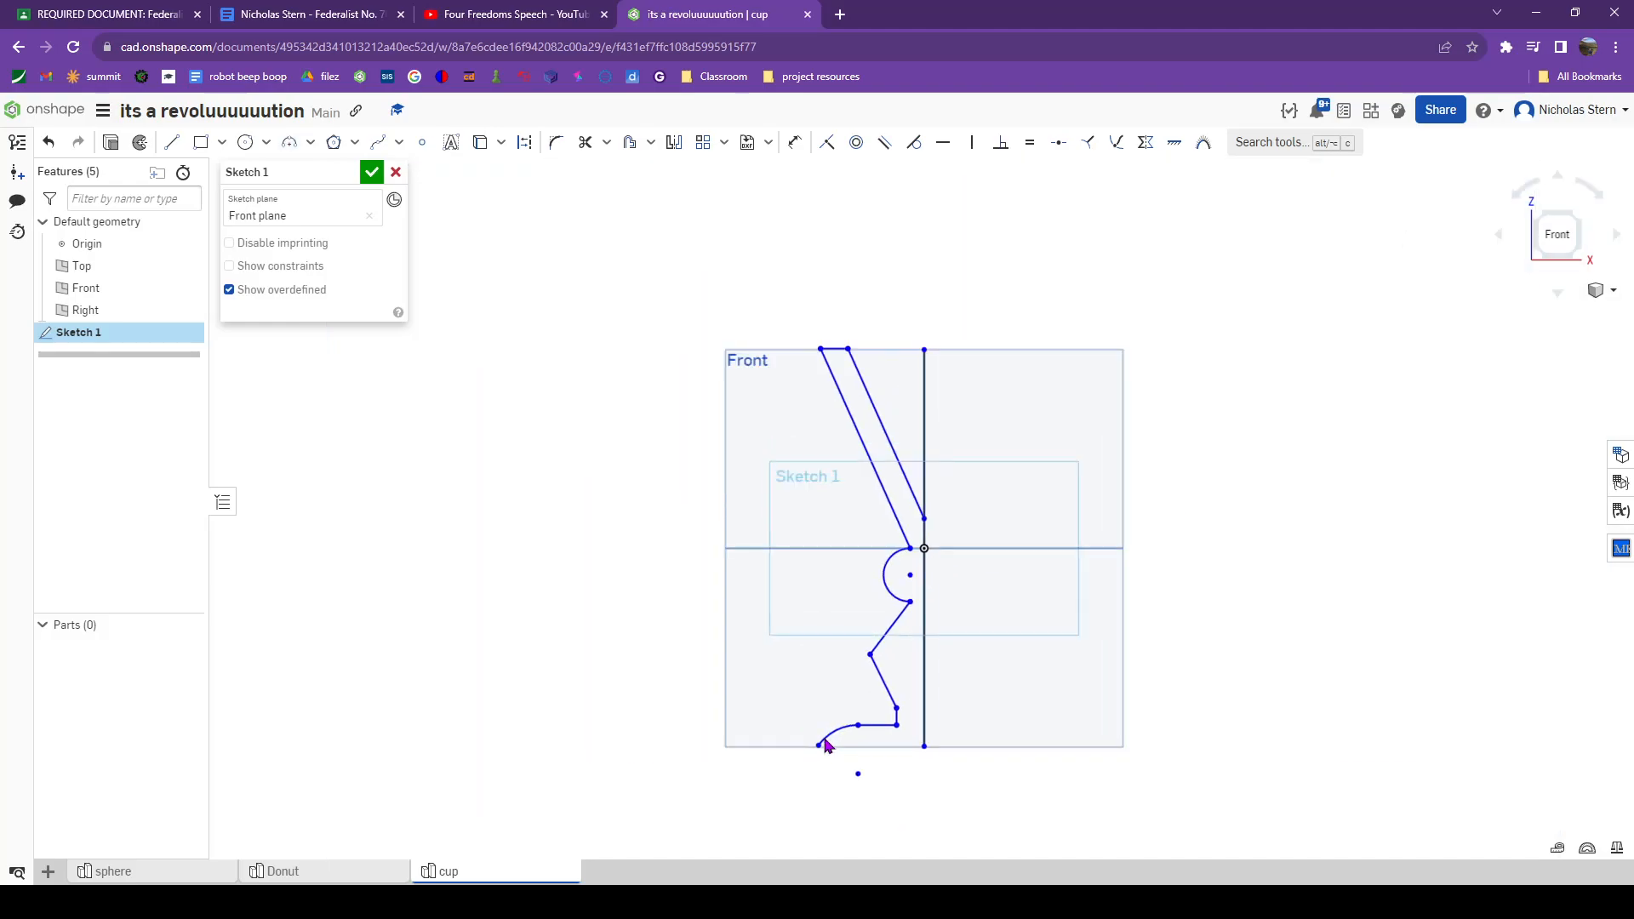
Step: Close the cup profile with a base line from the arc's lower end to the bottom of the vertical line
{"action": "key", "text": "l"}
{"action": "left_click", "coordinate": [818, 746]}
{"action": "left_click", "coordinate": [924, 748]}
{"action": "key", "text": "Escape"}
{"action": "scroll", "coordinate": [893, 757], "scroll_direction": "up", "scroll_amount": 3}
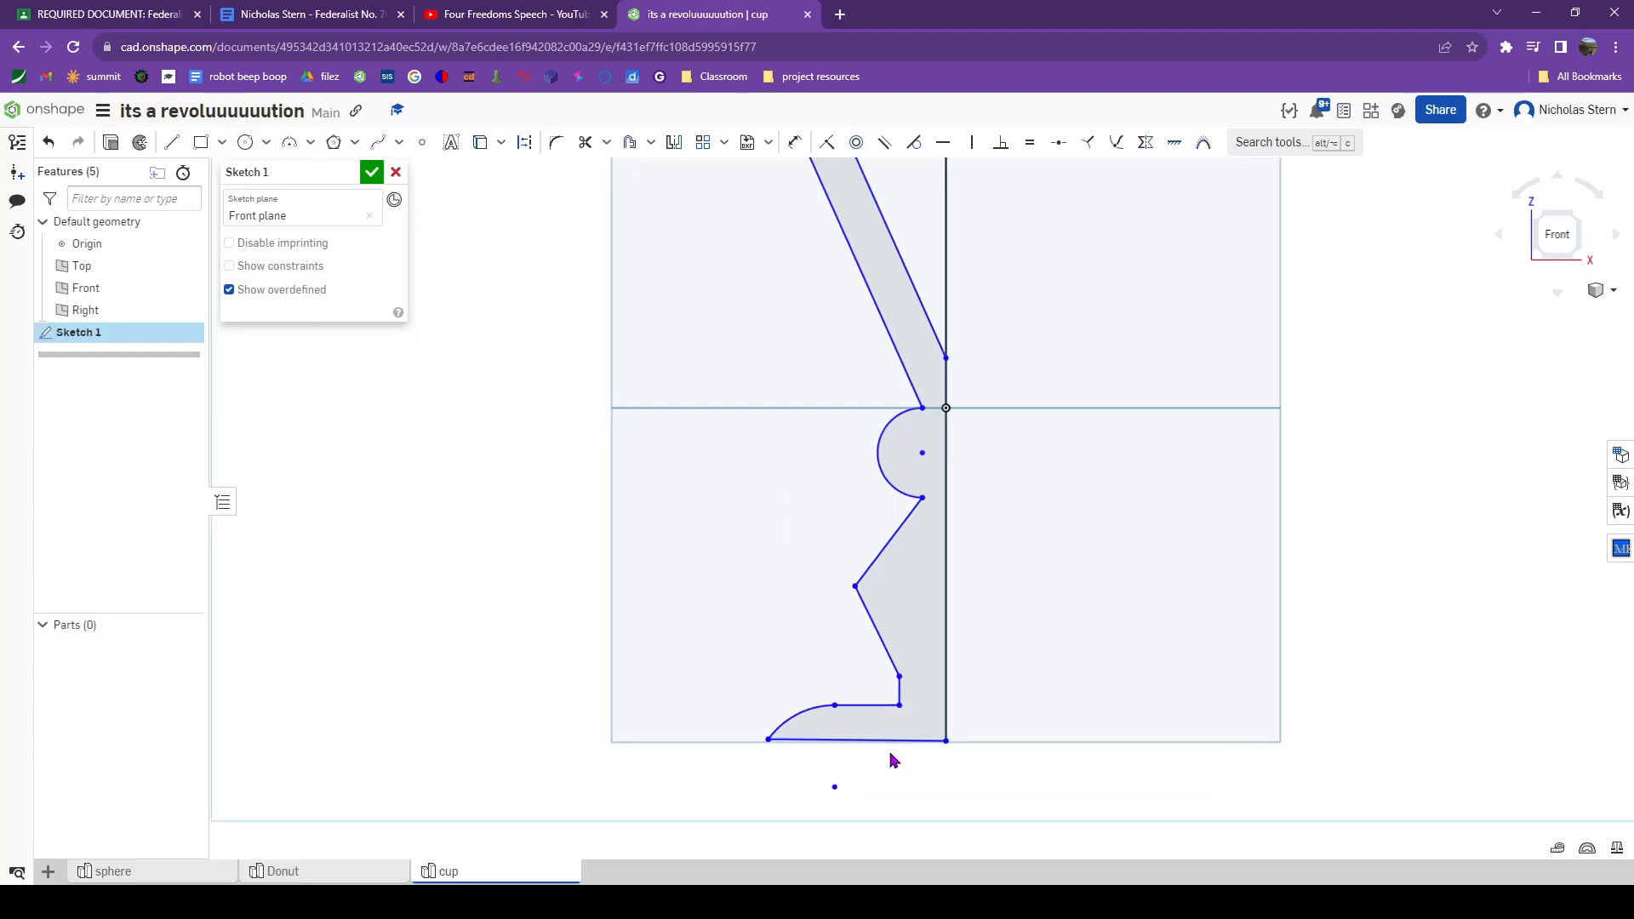
Step: Constrain the base line to be horizontal and finish the sketch
{"action": "key", "text": "h"}
{"action": "scroll", "coordinate": [892, 740], "scroll_direction": "down", "scroll_amount": 3}
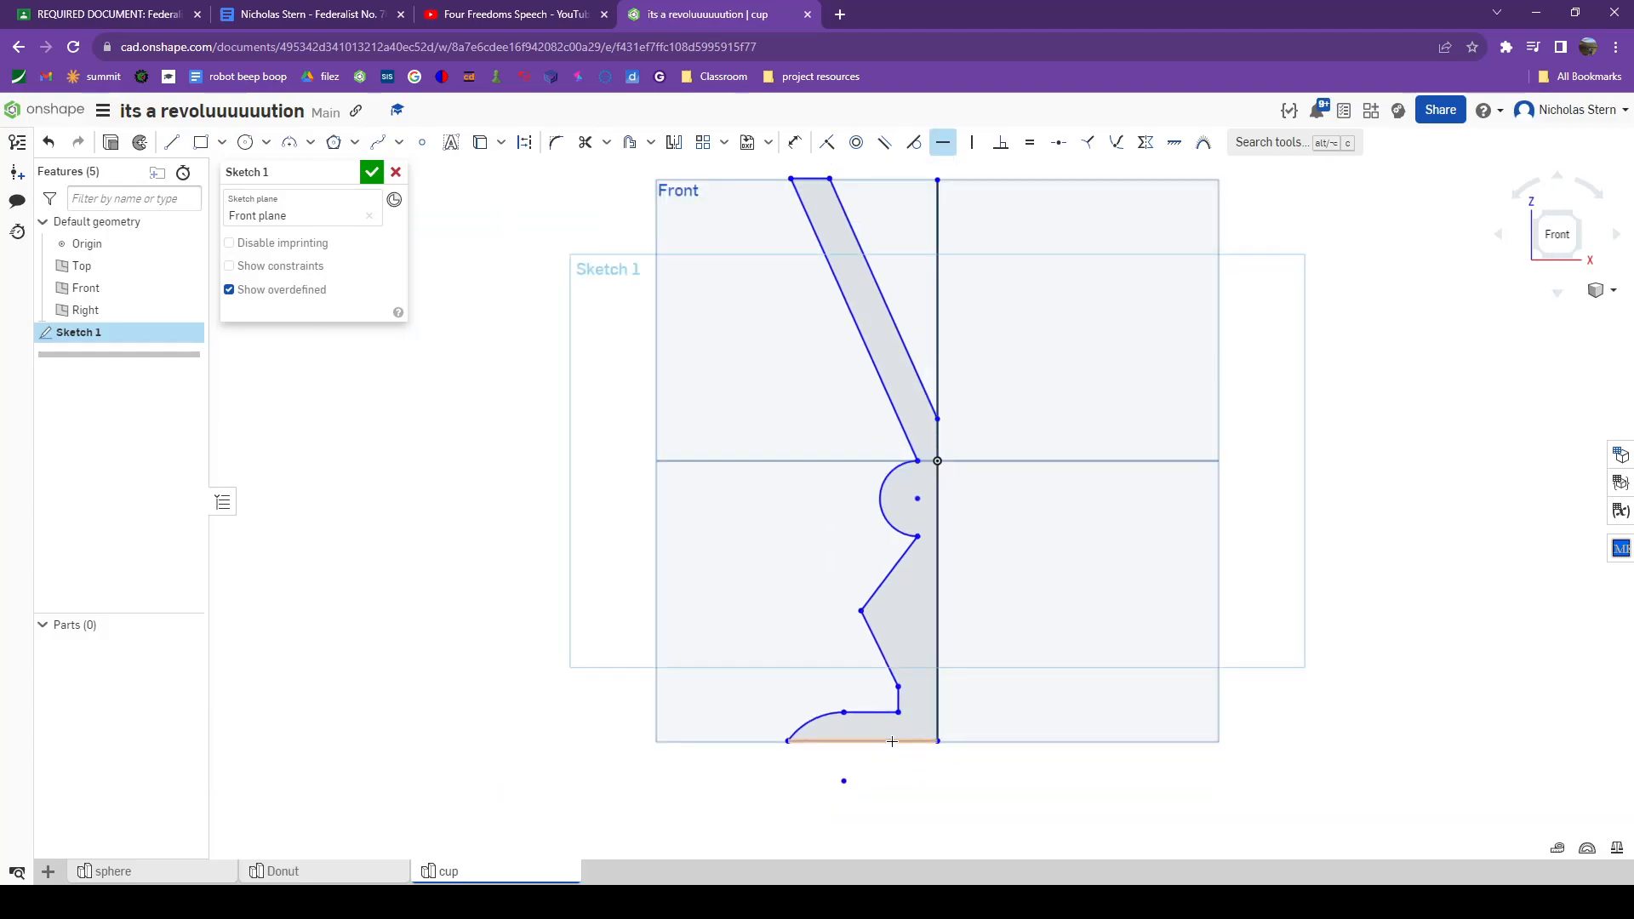
{"action": "scroll", "coordinate": [908, 435], "scroll_direction": "up", "scroll_amount": 2}
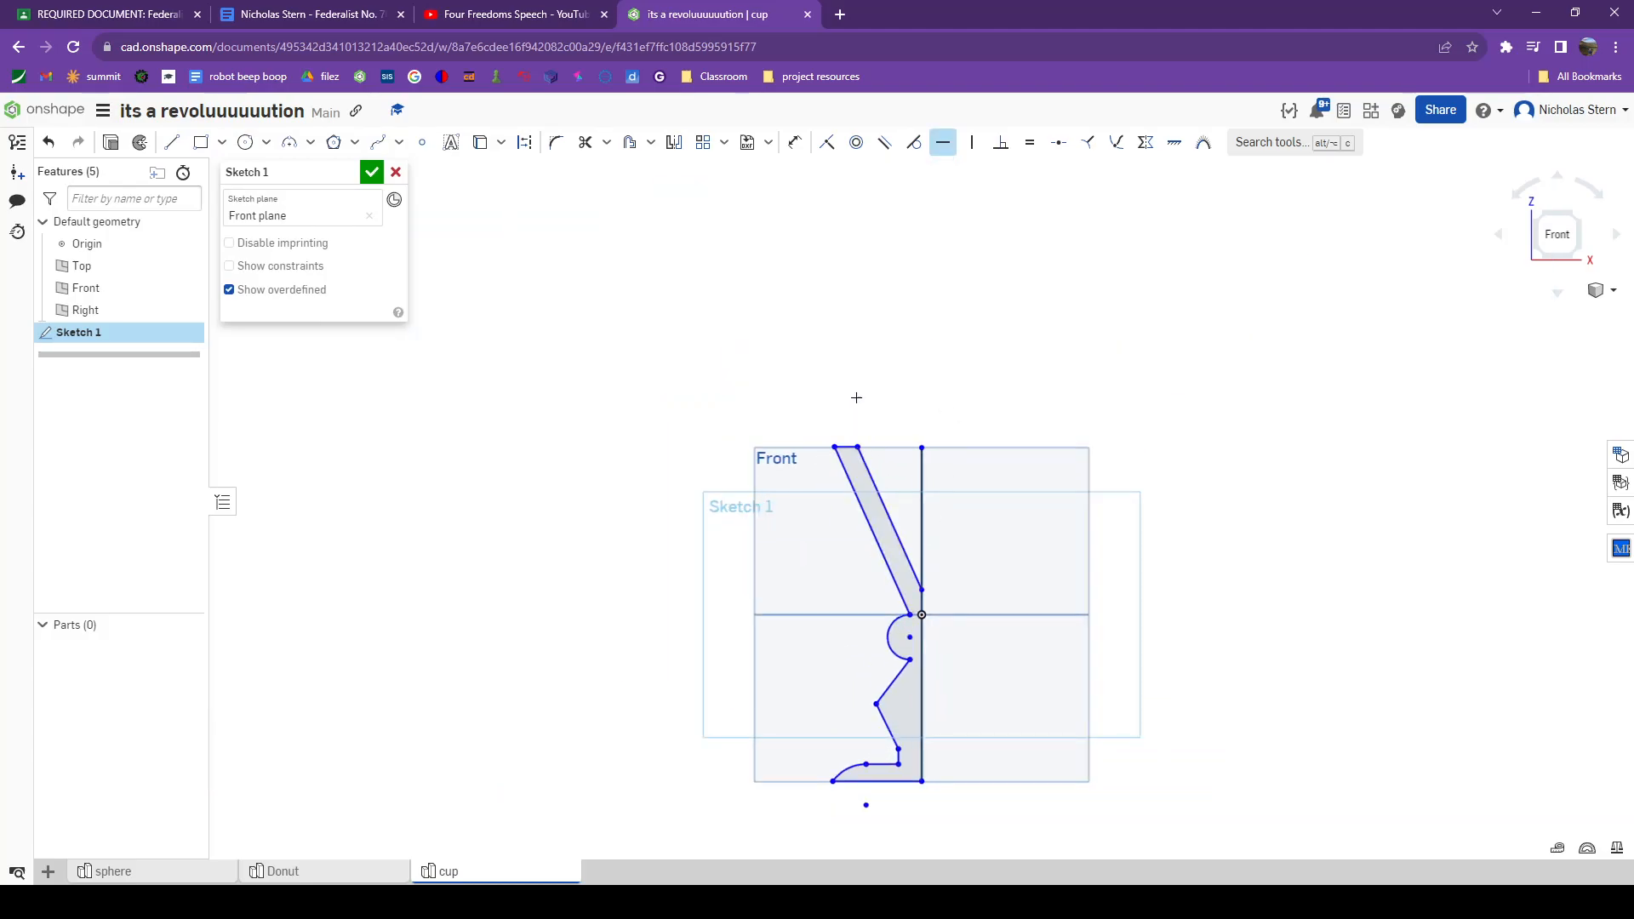
{"action": "left_click", "coordinate": [943, 142]}
{"action": "left_click", "coordinate": [371, 172]}
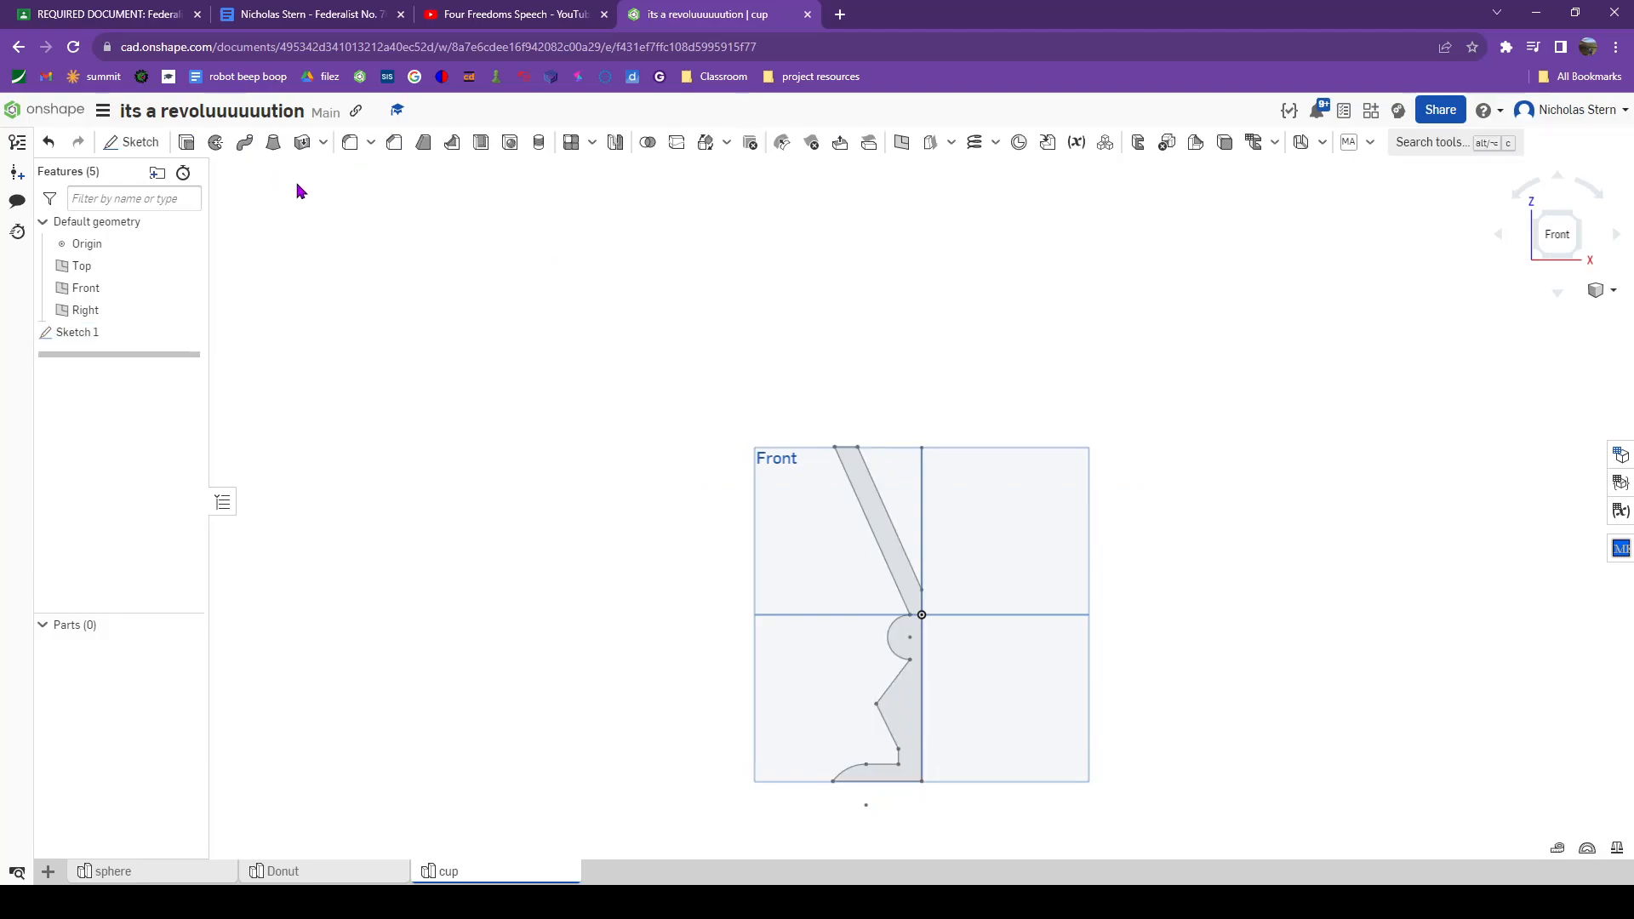
Step: Try a full solid revolve of the closed cup profile about the sketch's vertical line
{"action": "left_click", "coordinate": [215, 143]}
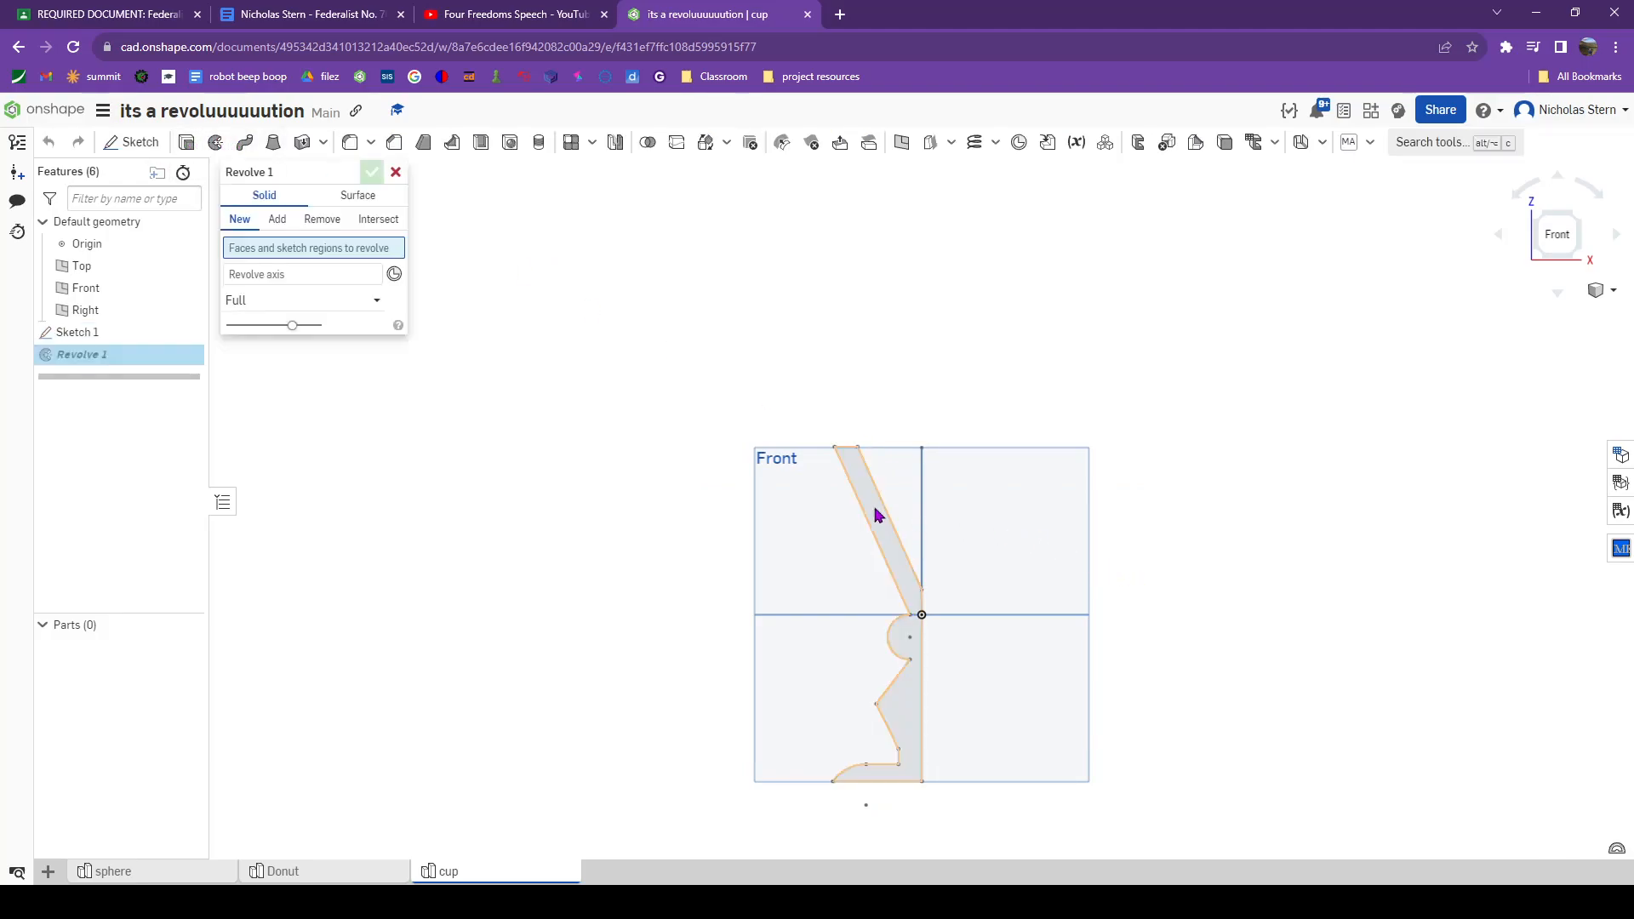
{"action": "left_click", "coordinate": [909, 584]}
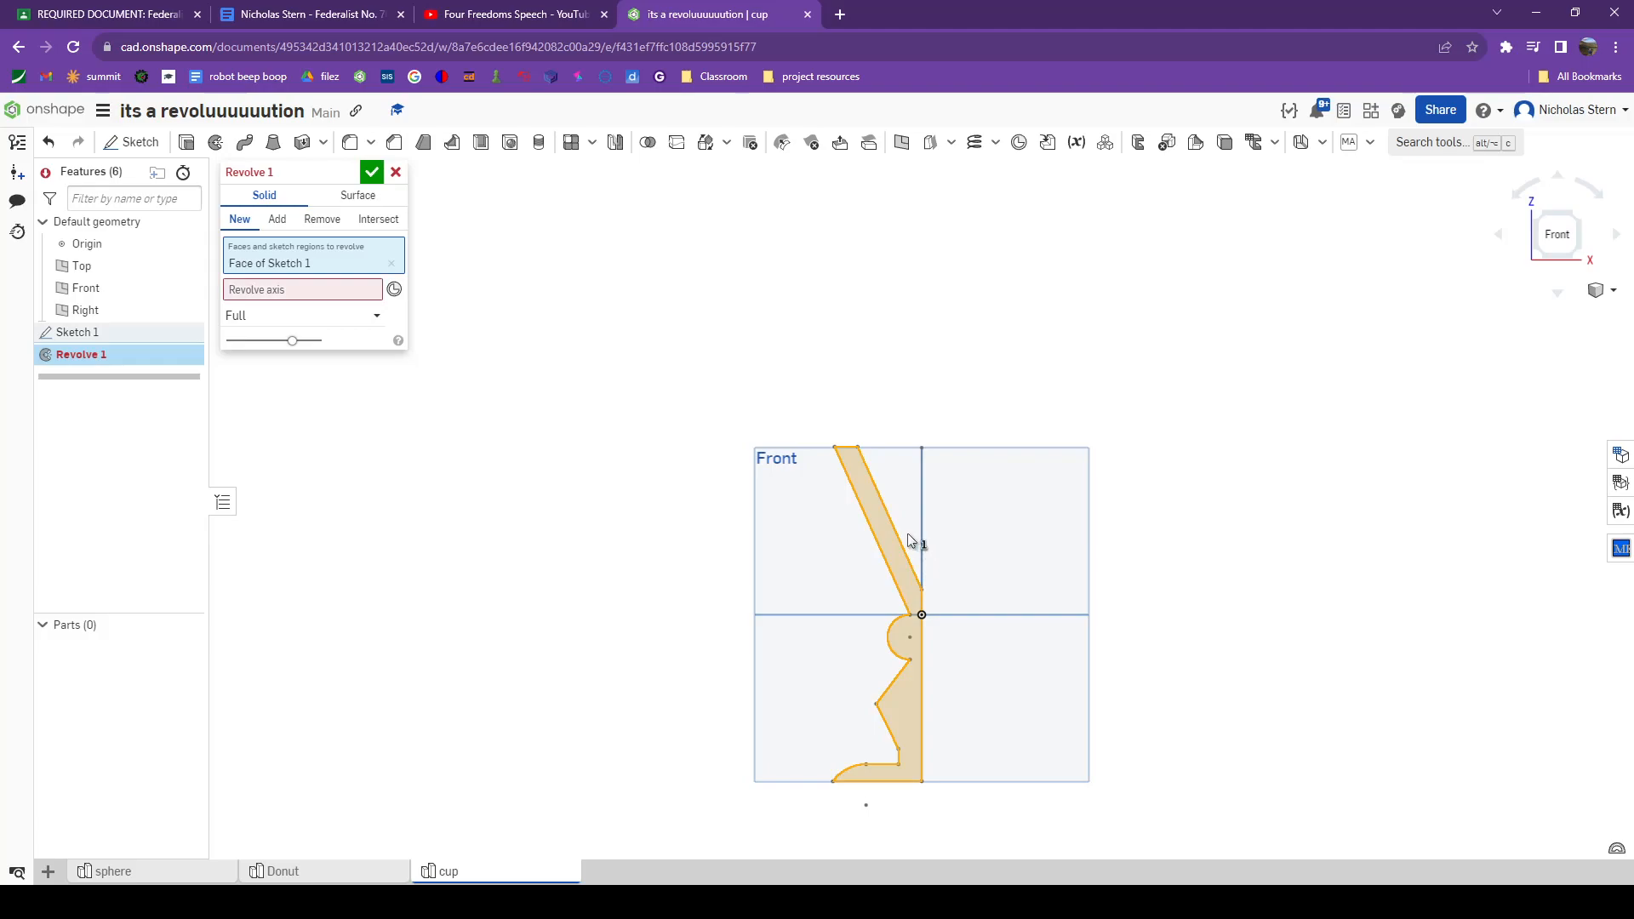
{"action": "left_click", "coordinate": [300, 293]}
{"action": "left_click", "coordinate": [923, 520]}
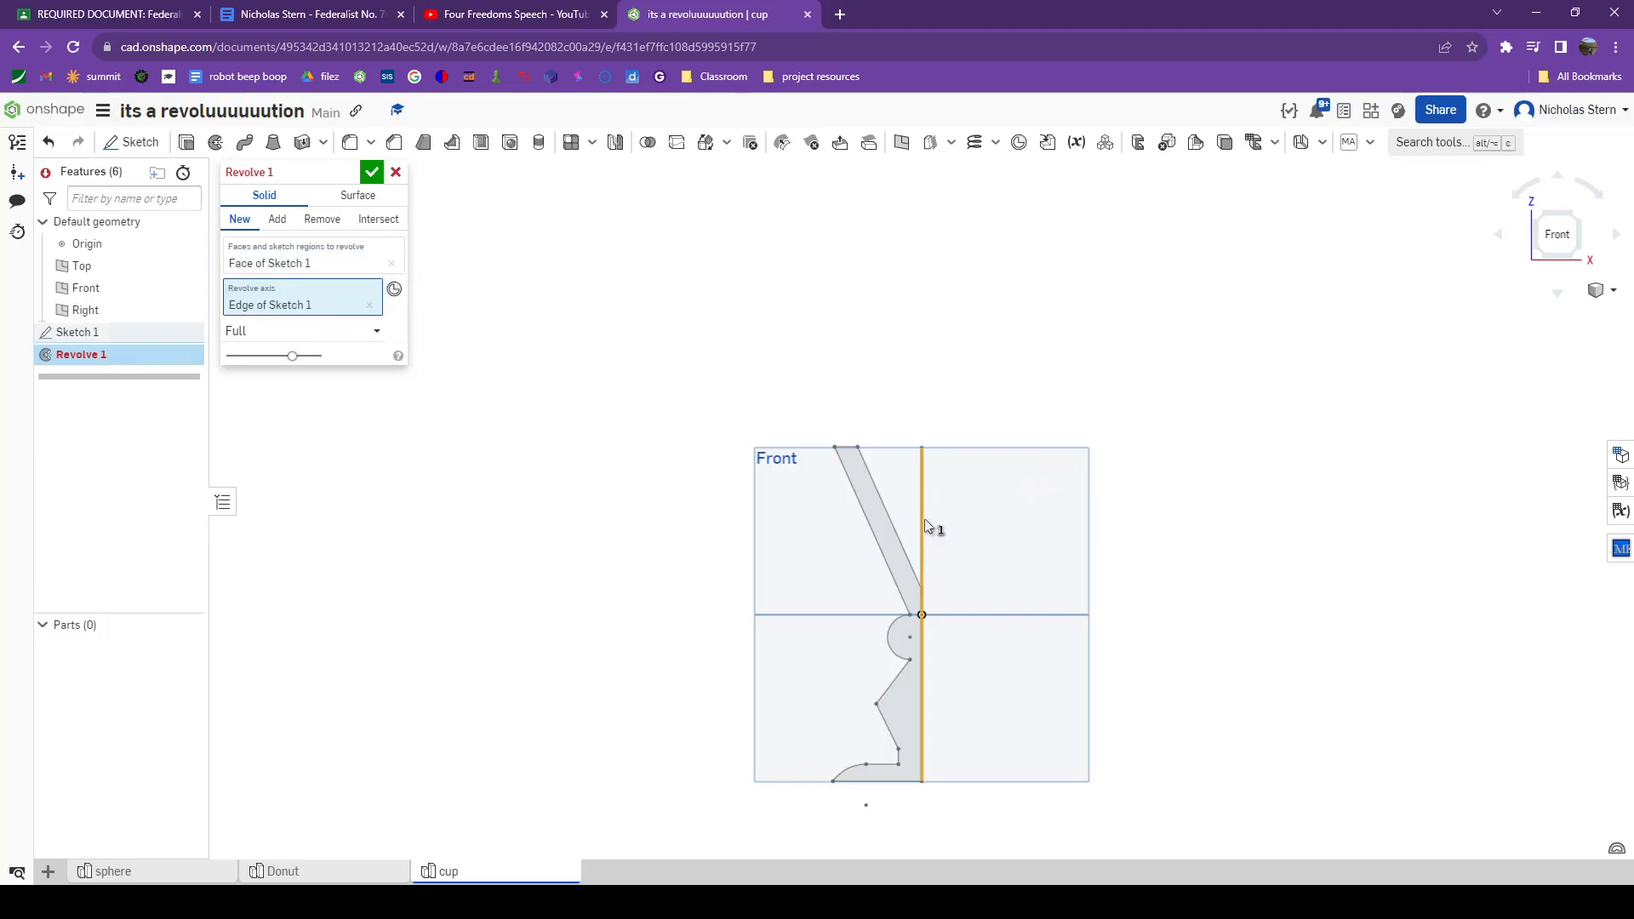
Step: Examine the previewed cup's bowl, stem and base from an angle, and discard the revolve
{"action": "mouse_move", "coordinate": [925, 514]}
{"action": "right_mouse_down"}
{"action": "mouse_move", "coordinate": [882, 526]}
{"action": "mouse_move", "coordinate": [906, 498]}
{"action": "mouse_move", "coordinate": [797, 383]}
{"action": "right_mouse_up"}
{"action": "scroll", "coordinate": [801, 614], "scroll_direction": "down", "scroll_amount": 3}
{"action": "scroll", "coordinate": [901, 475], "scroll_direction": "up", "scroll_amount": 5}
{"action": "scroll", "coordinate": [905, 503], "scroll_direction": "down", "scroll_amount": 5}
{"action": "scroll", "coordinate": [864, 525], "scroll_direction": "up", "scroll_amount": 5}
{"action": "scroll", "coordinate": [796, 383], "scroll_direction": "down", "scroll_amount": 5}
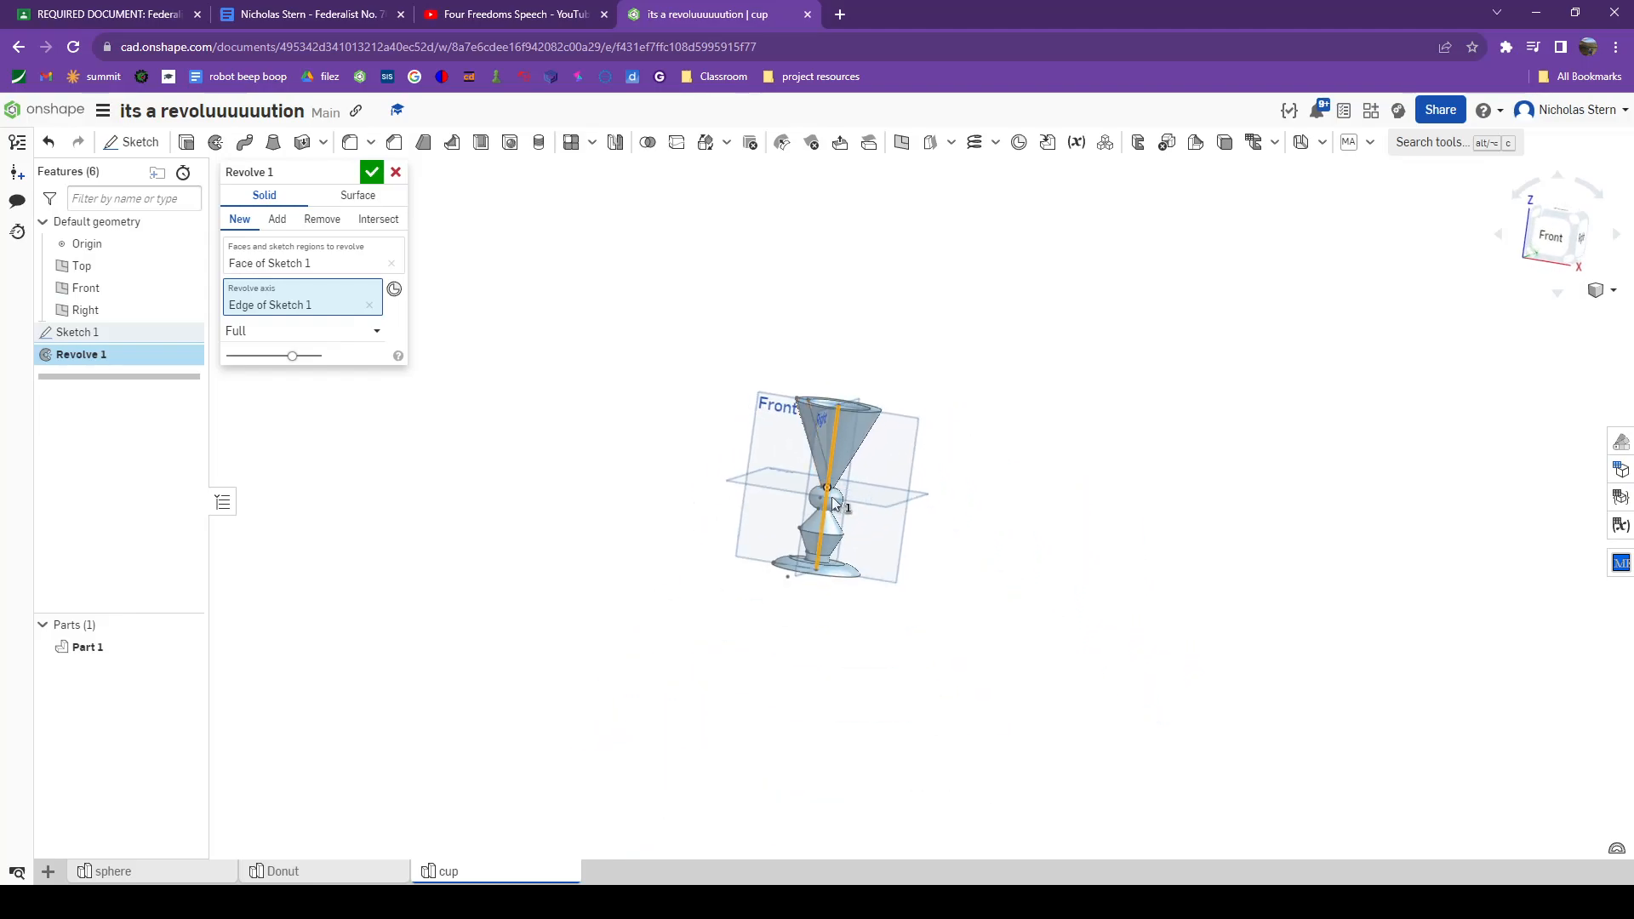
{"action": "scroll", "coordinate": [833, 552], "scroll_direction": "up", "scroll_amount": 3}
{"action": "right_click_drag", "start_coordinate": [833, 555], "coordinate": [812, 588]}
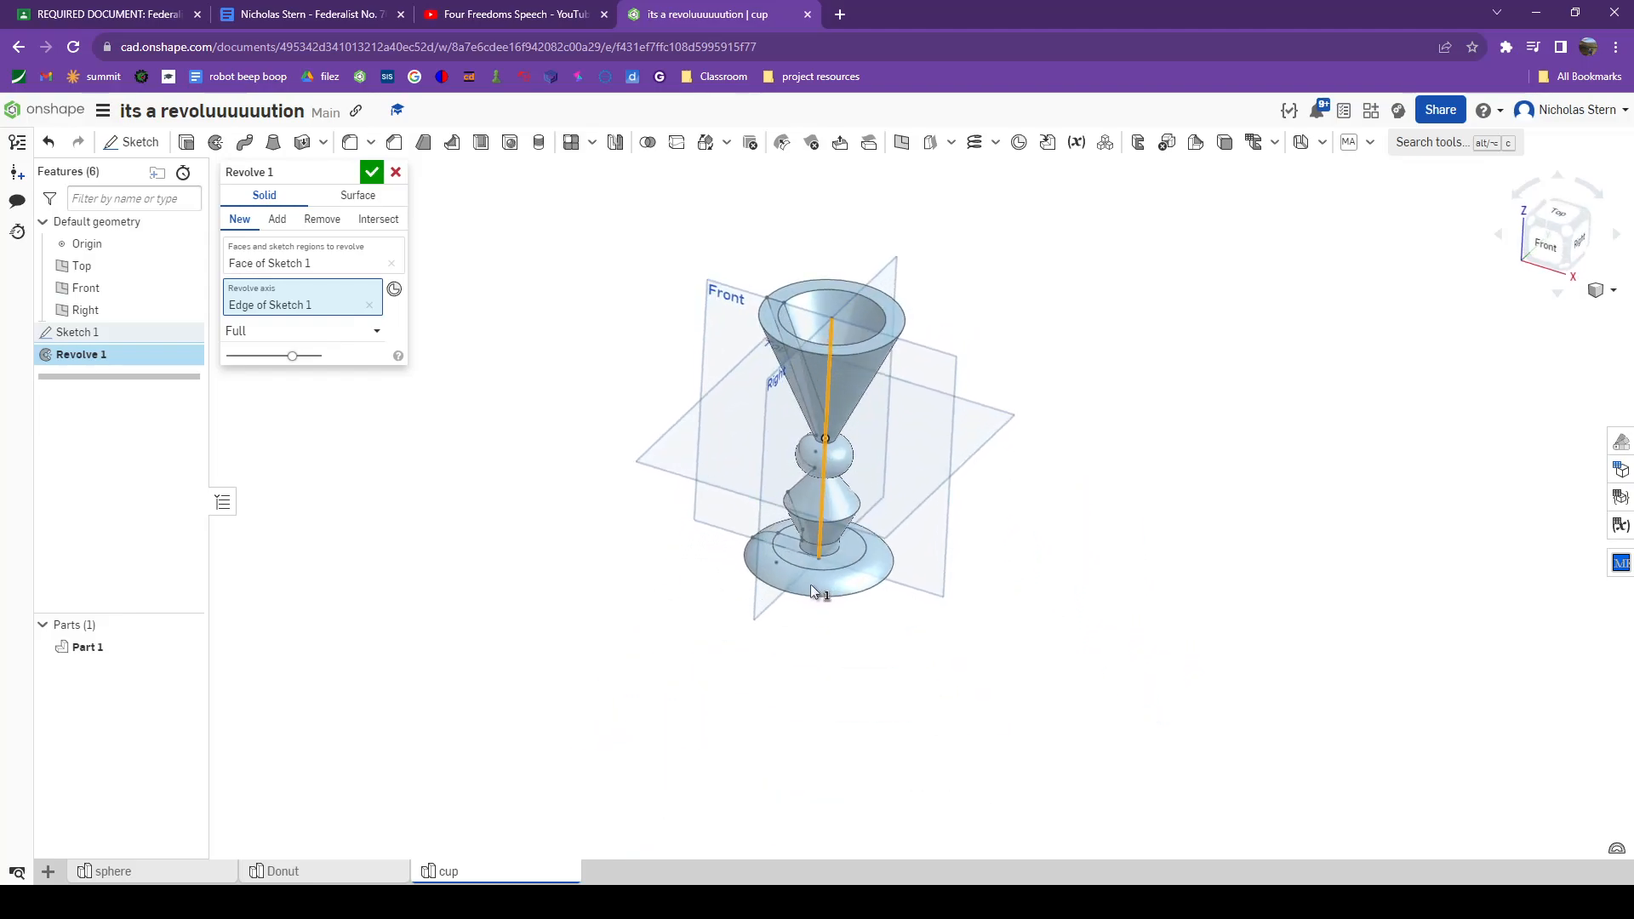
{"action": "scroll", "coordinate": [811, 584], "scroll_direction": "up", "scroll_amount": 4}
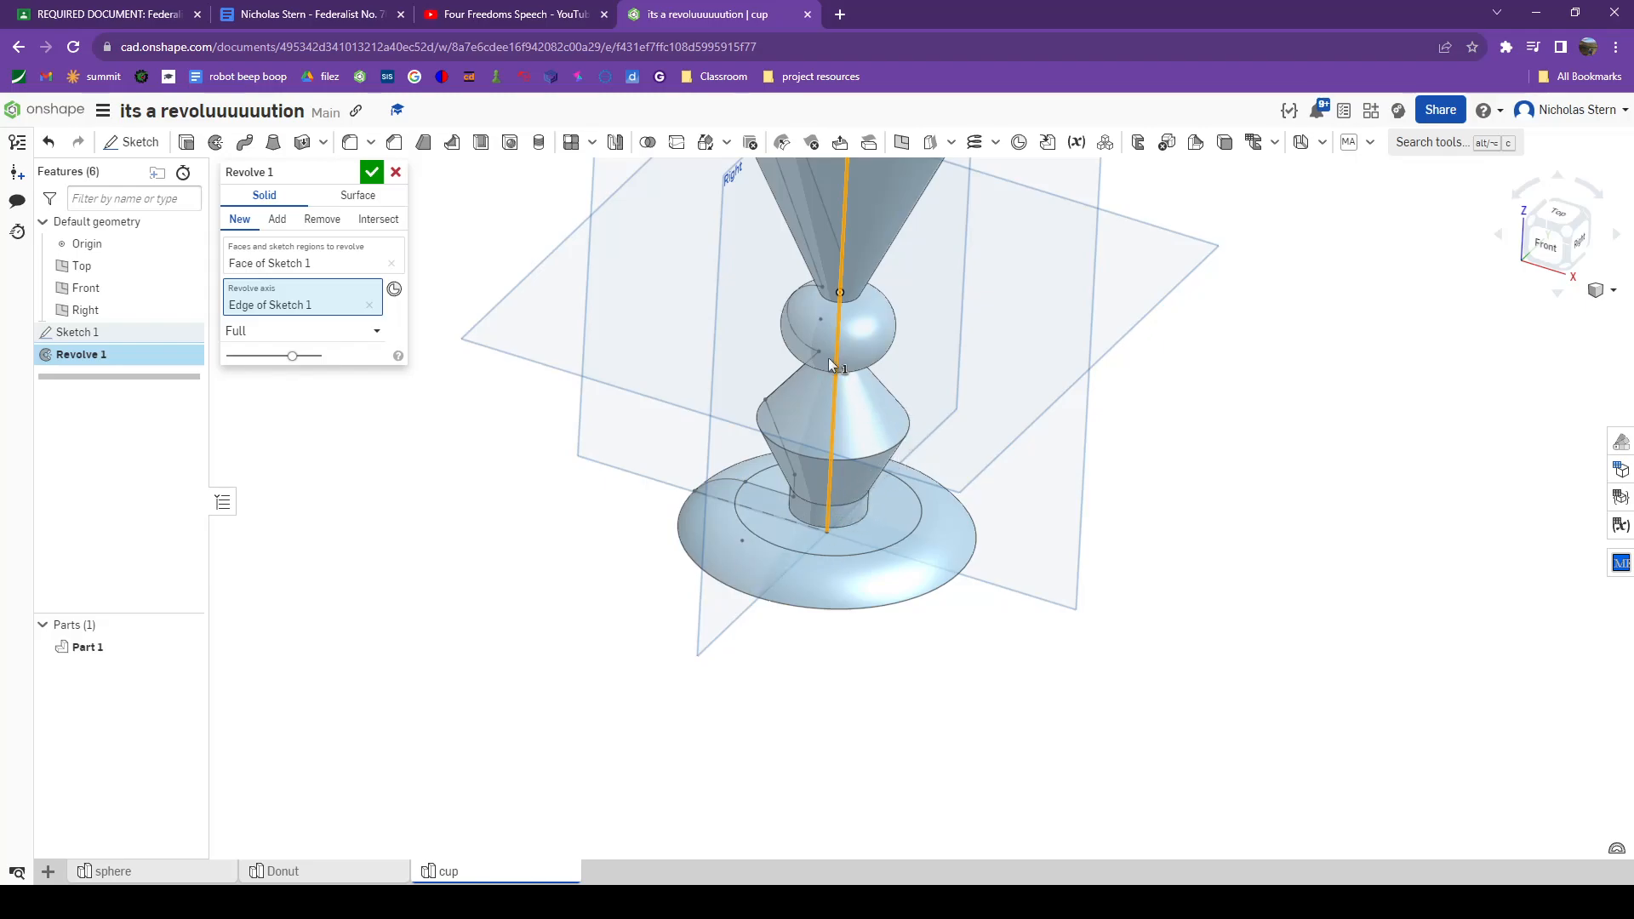
{"action": "scroll", "coordinate": [849, 457], "scroll_direction": "up", "scroll_amount": 5}
{"action": "scroll", "coordinate": [831, 443], "scroll_direction": "down", "scroll_amount": 6}
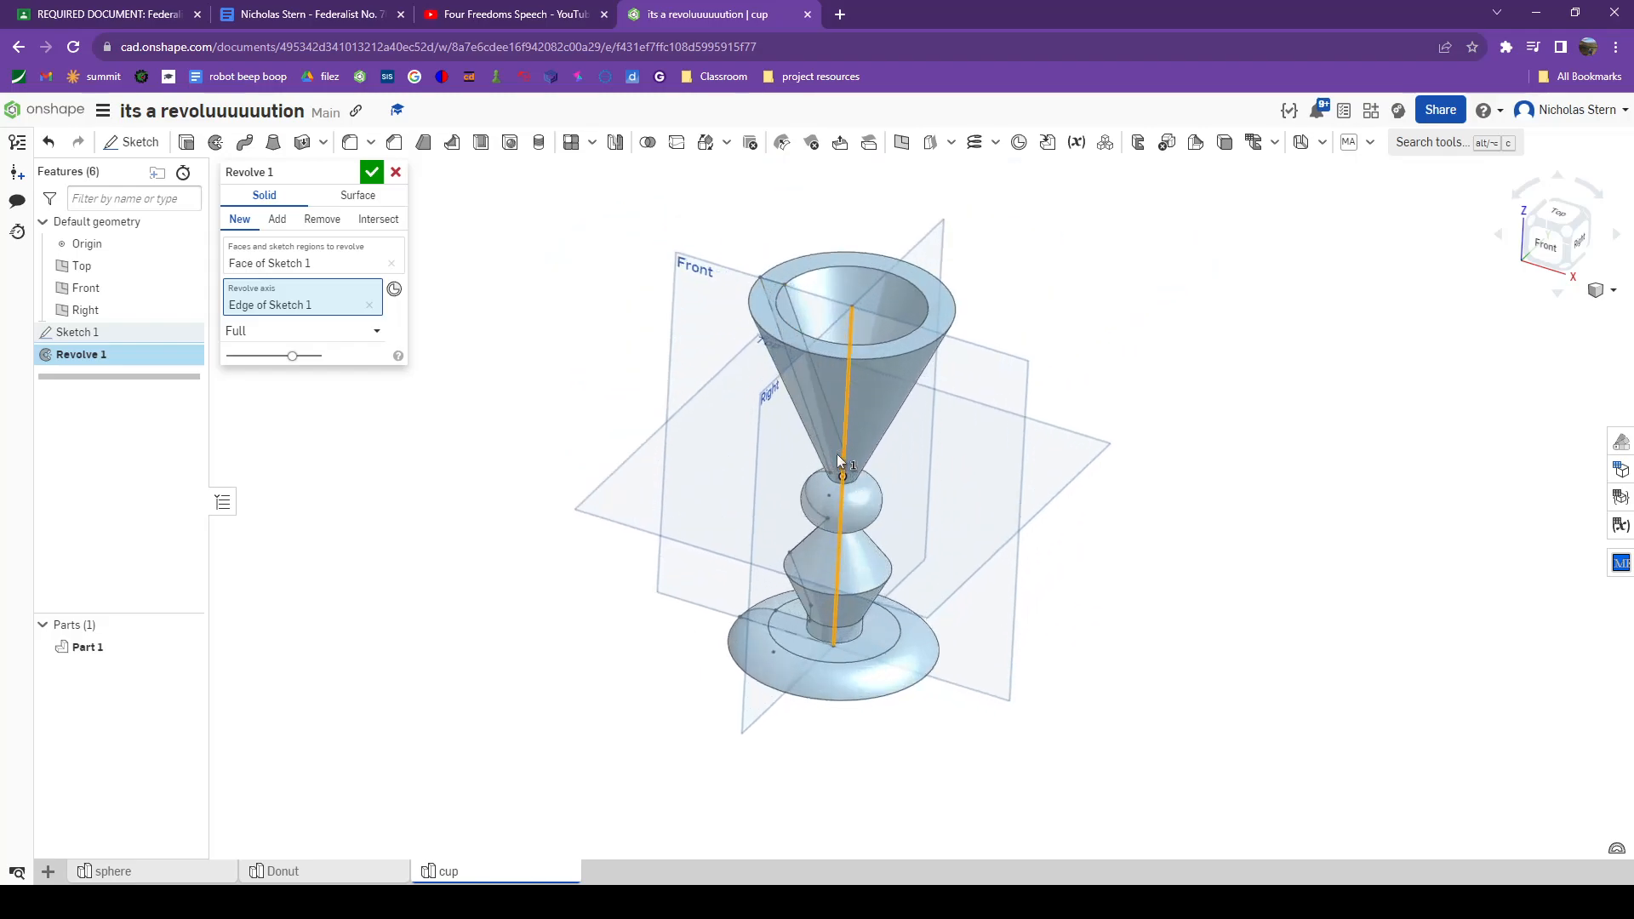
{"action": "scroll", "coordinate": [835, 451], "scroll_direction": "up", "scroll_amount": 5}
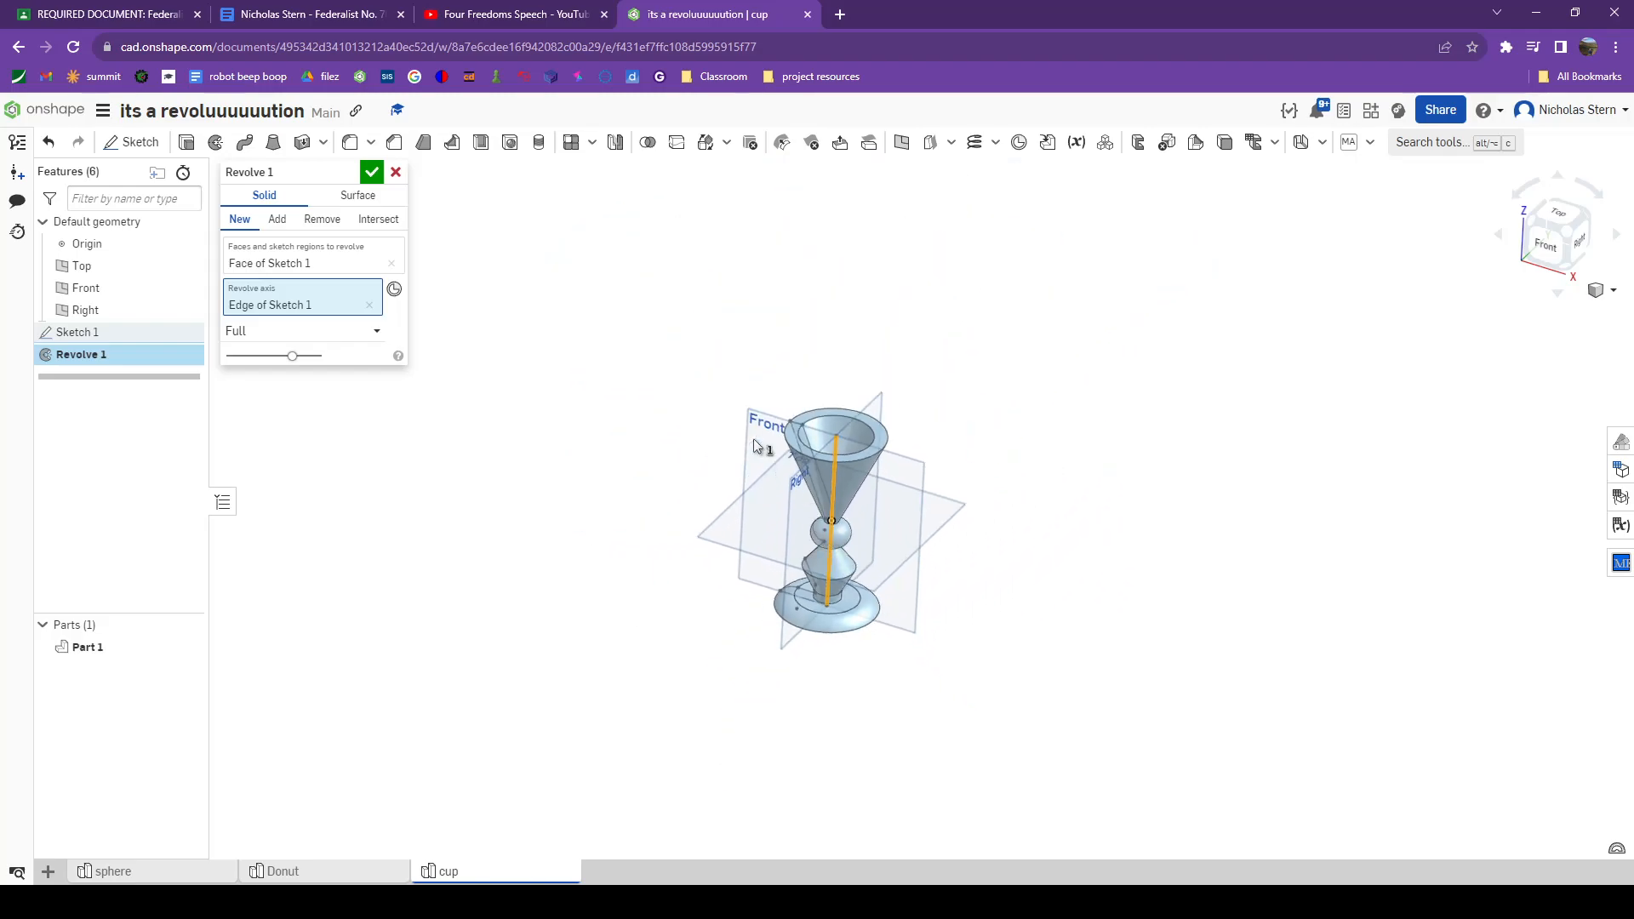
{"action": "left_click", "coordinate": [396, 173]}
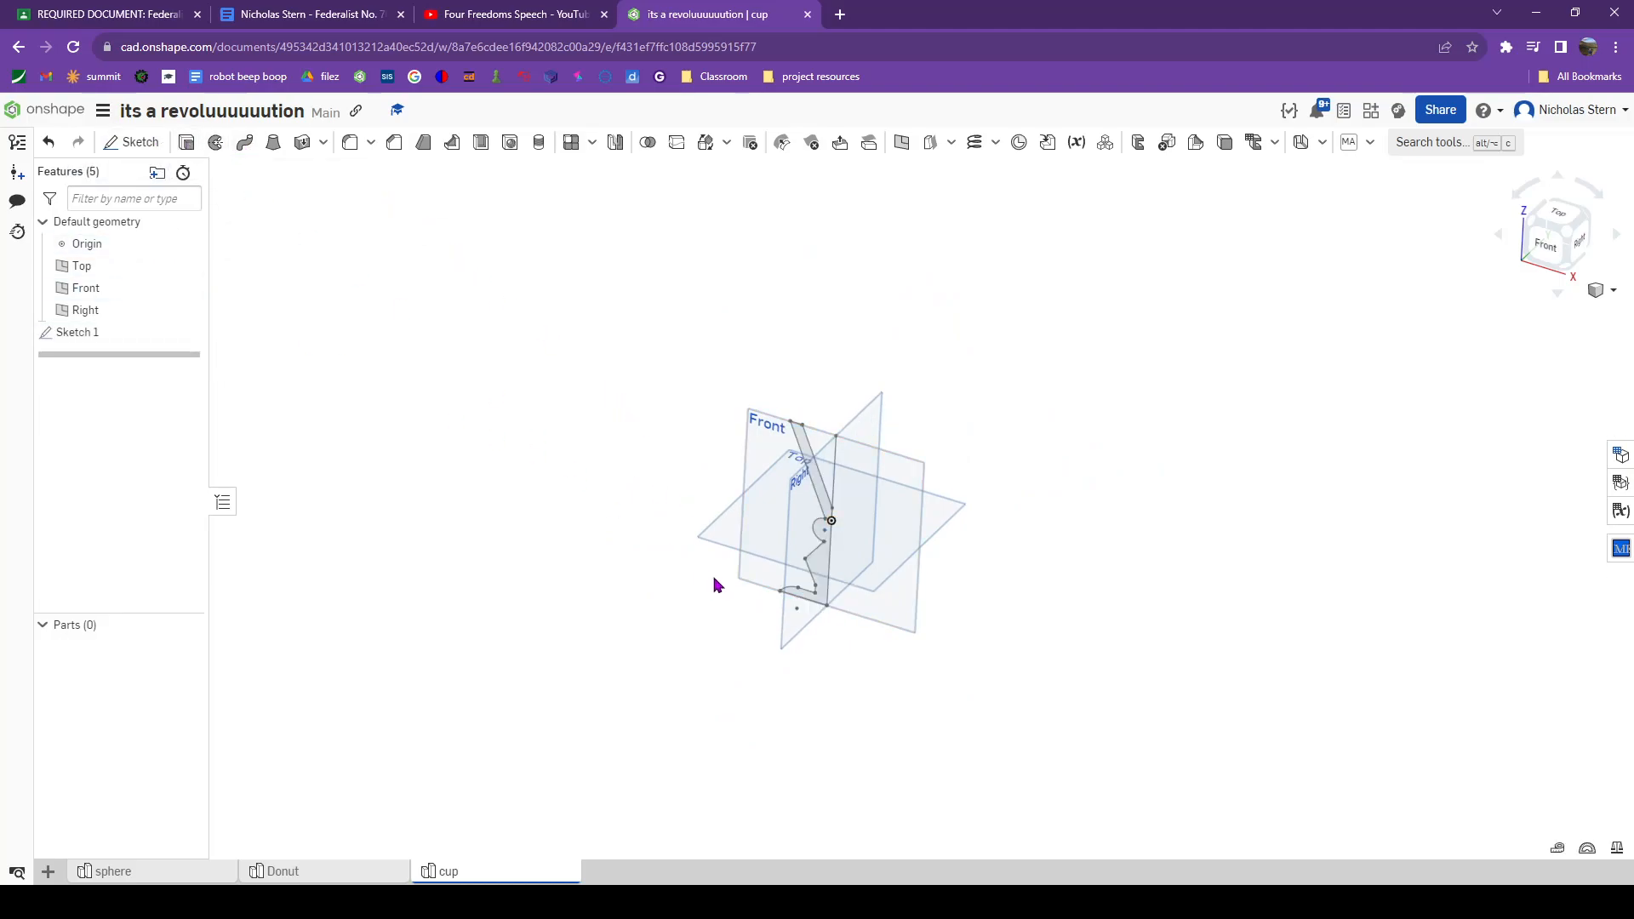
Step: Revolve the cup sketch region as a new solid through a full turn around the profile's vertical line
{"action": "key", "text": "shift+w"}
{"action": "left_click", "coordinate": [830, 561]}
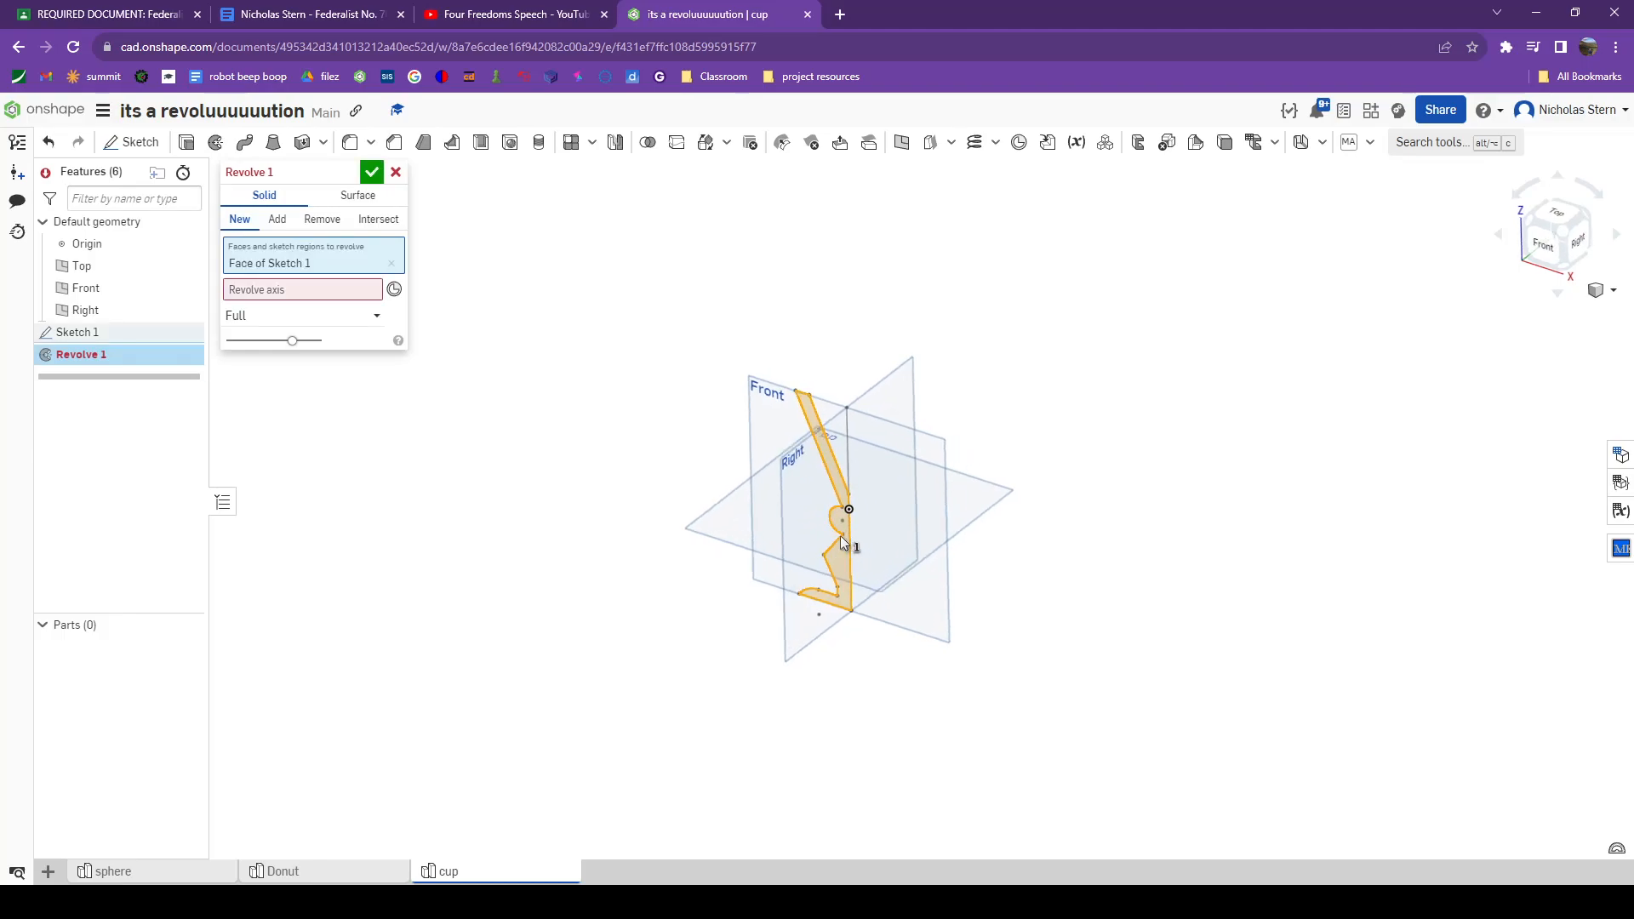
{"action": "left_click", "coordinate": [299, 291]}
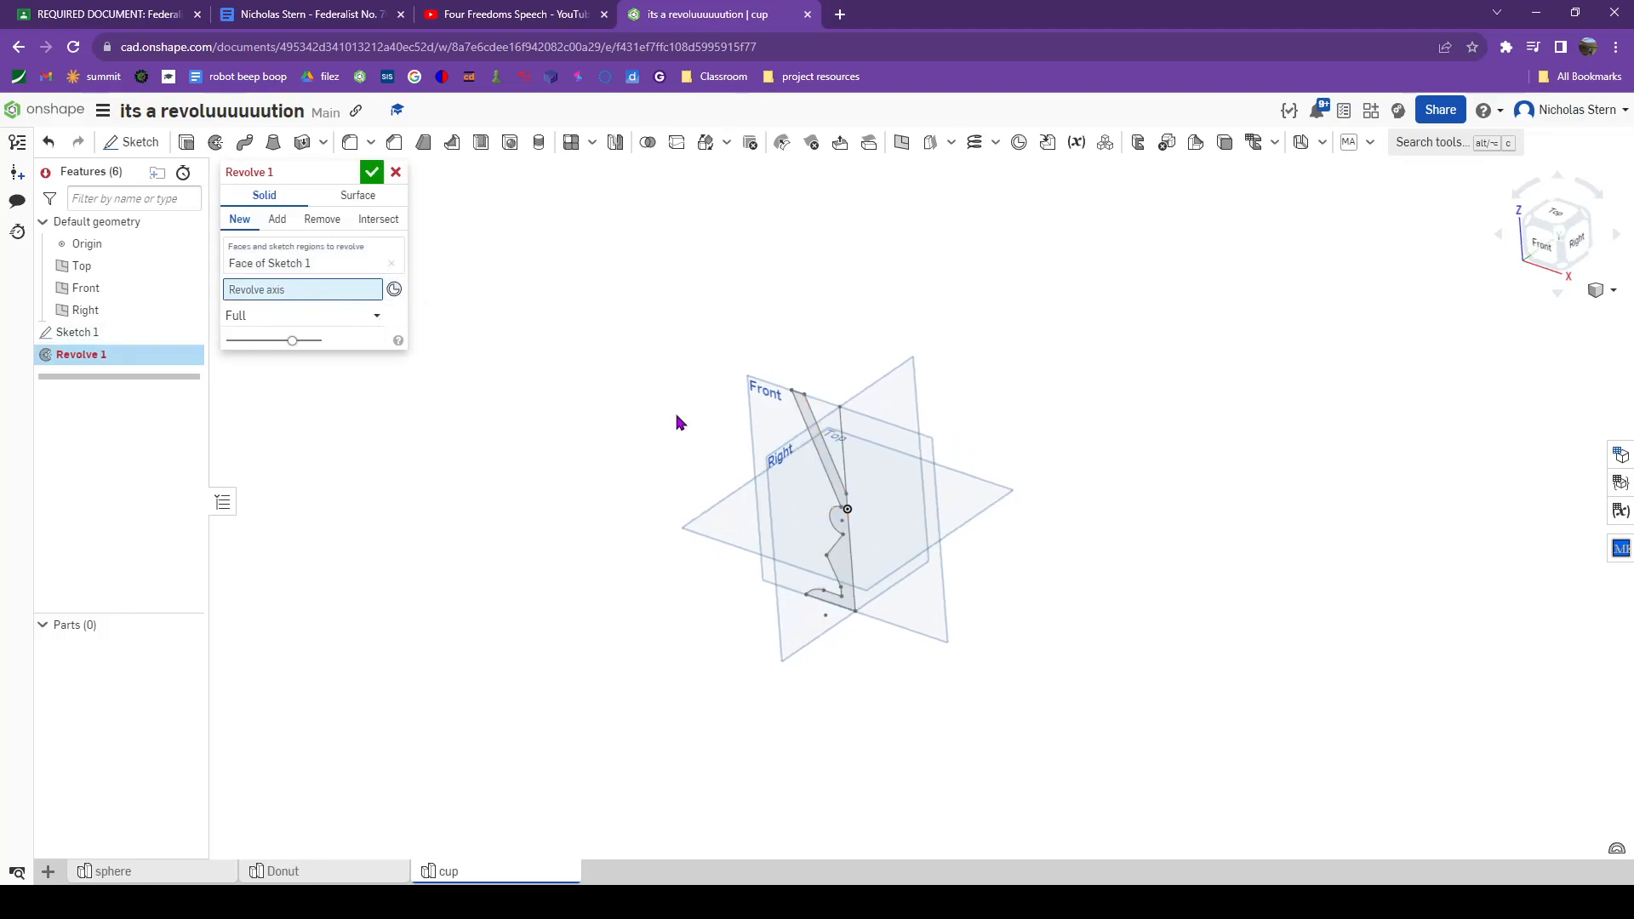
{"action": "left_click", "coordinate": [846, 455]}
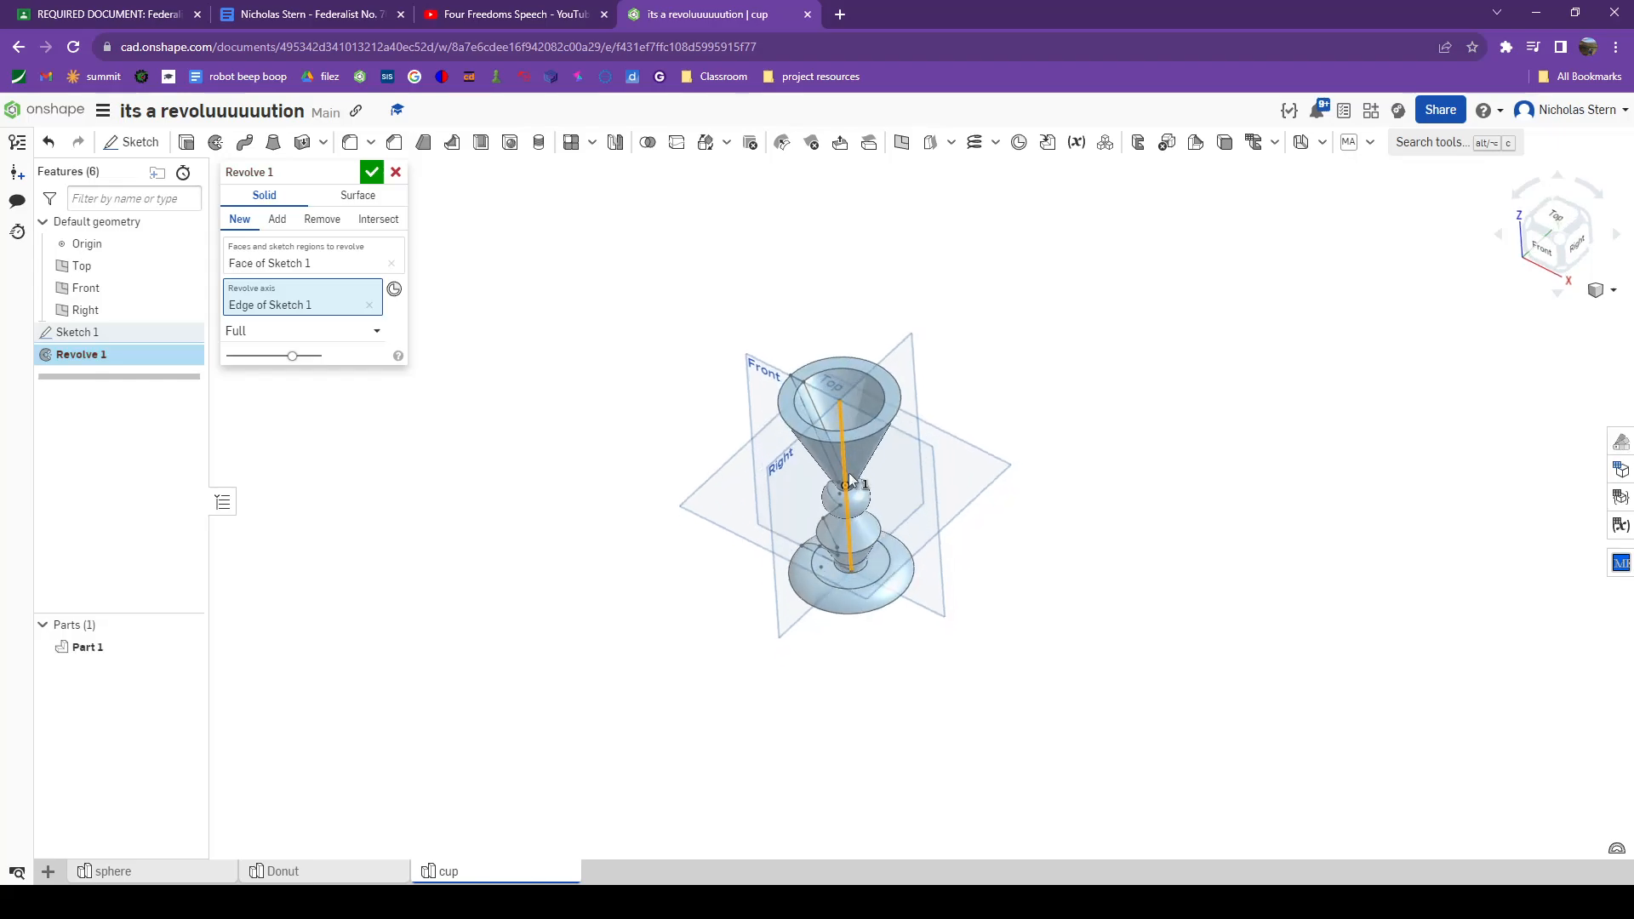